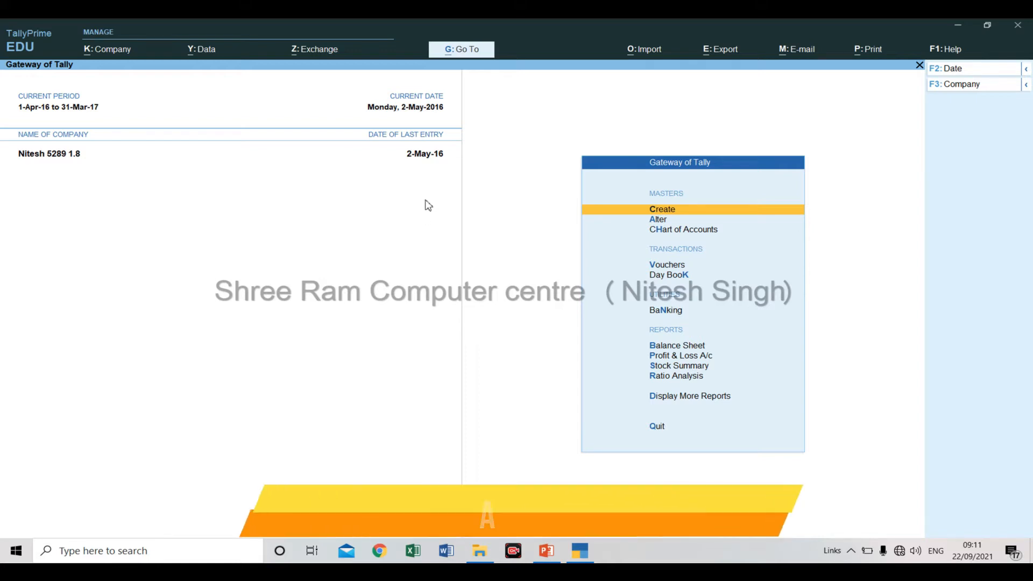
Alter the open company so that both its financial year and its books begin on 1-Apr-18, and save the alteration.
key("alt+k")
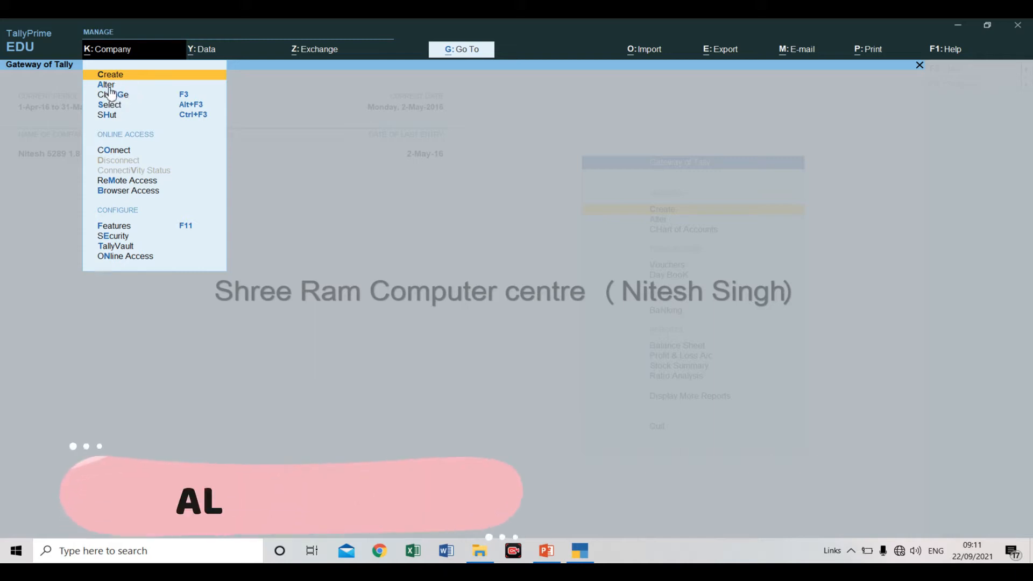
key("Down")
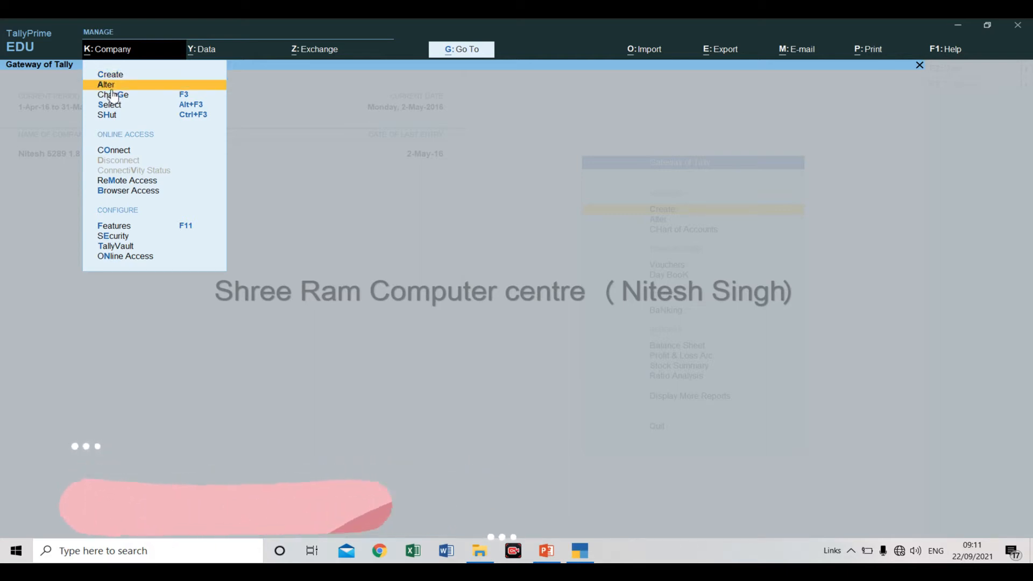
key("Return")
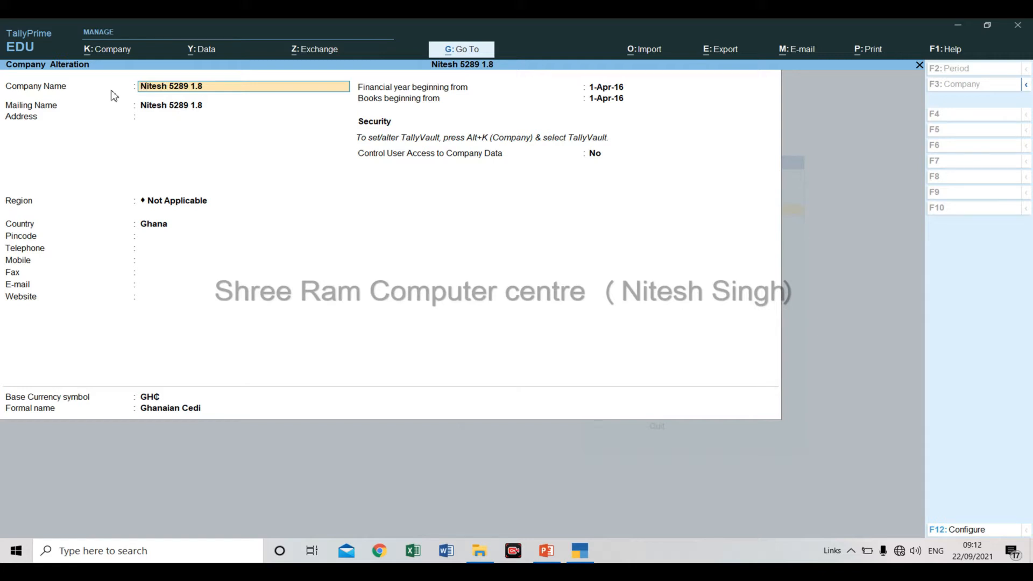
key("Return")
key("Return")
key("Return")
key("Return")
key("Return")
key("Return")
key("Return")
key("Return")
key("Return")
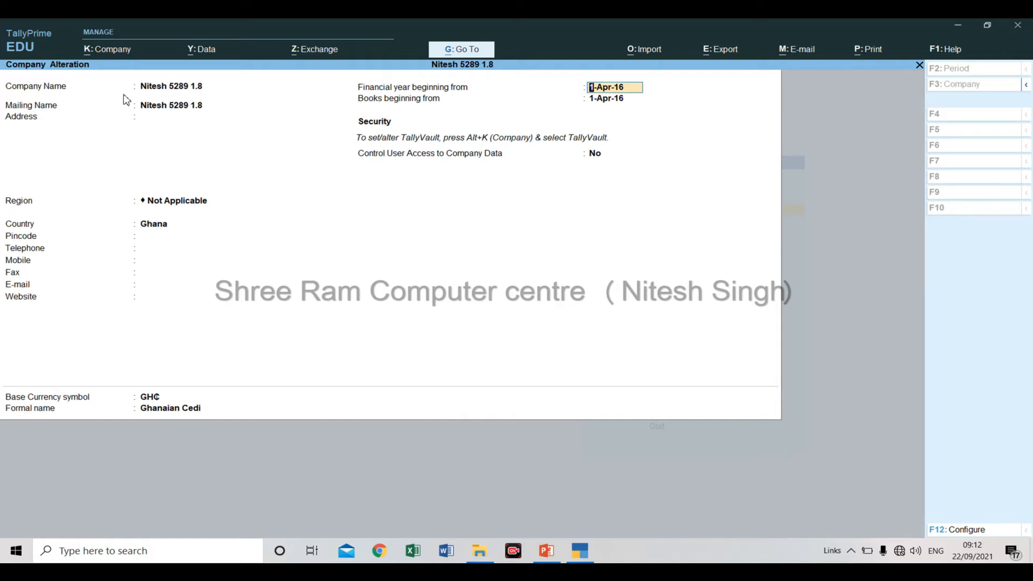
type("1/04/18")
key("Return")
key("Return")
key("Return")
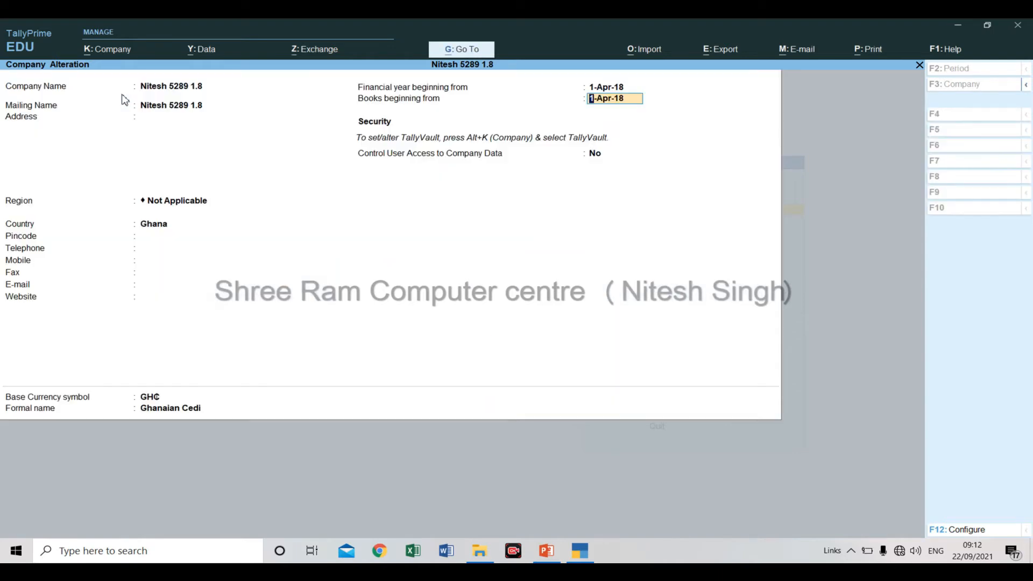
key("Return")
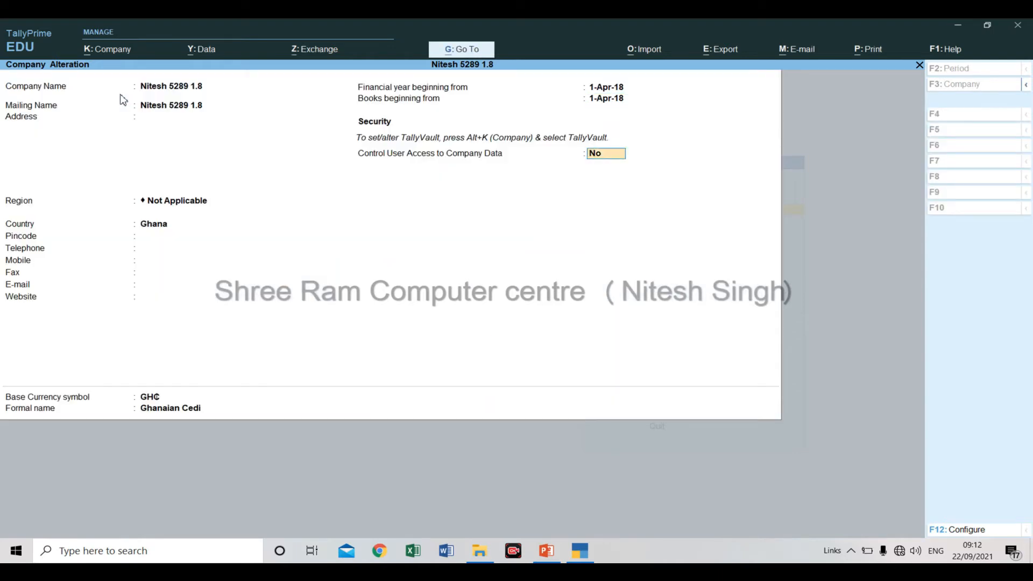
key("ctrl+a")
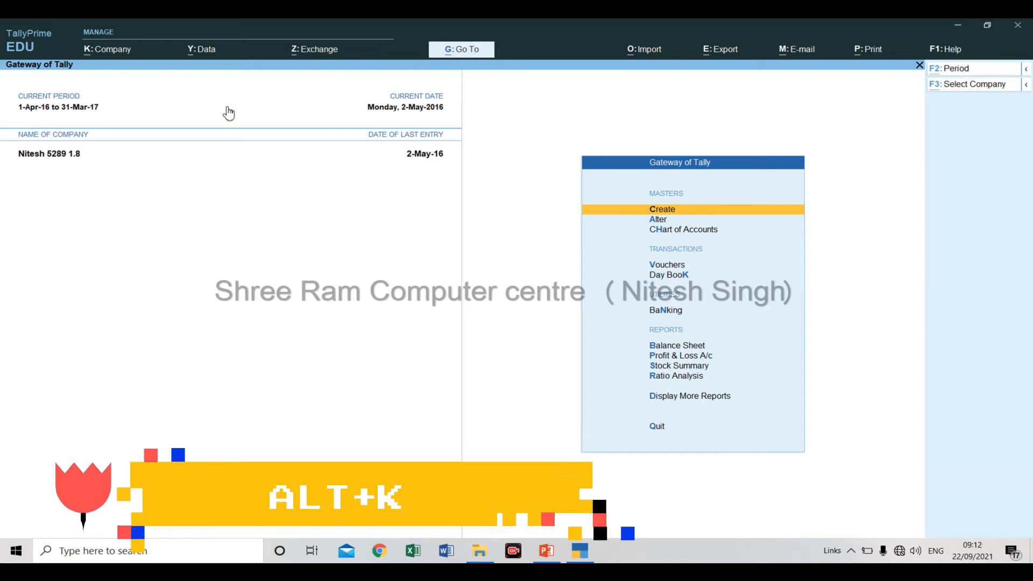
Shut the currently loaded company.
key("alt+k")
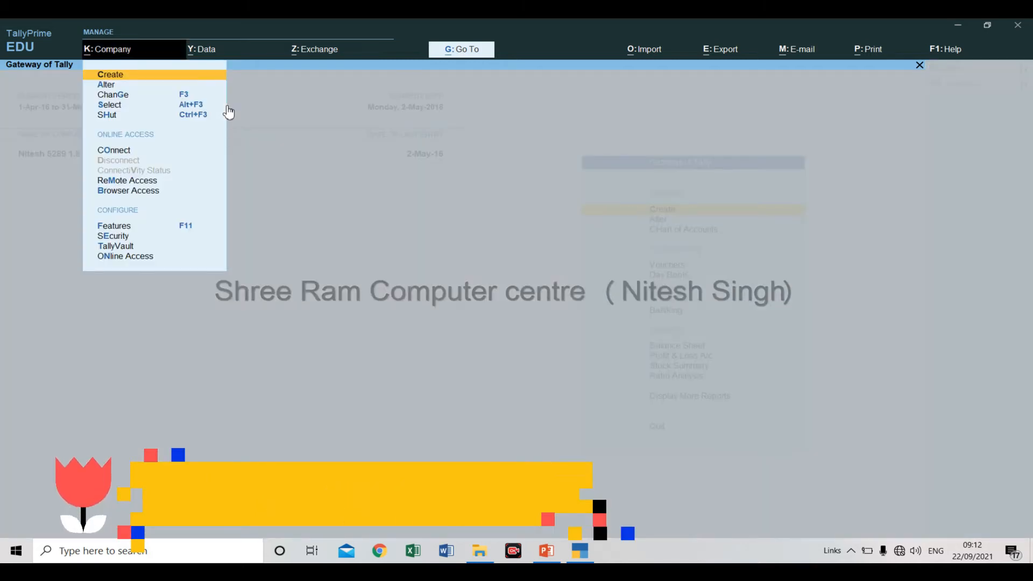
key("Down")
key("Down")
key("Down")
key("Down")
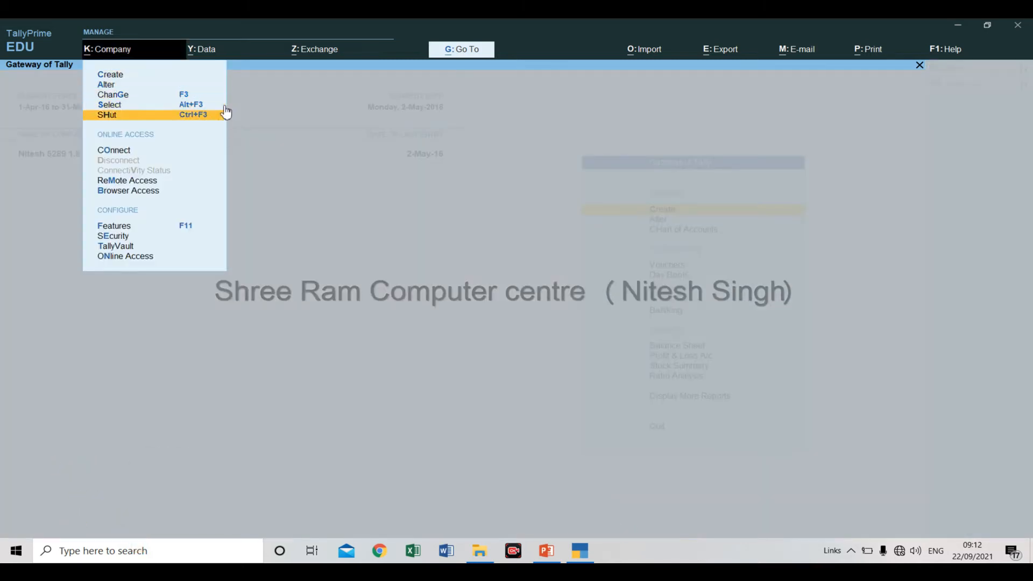
key("Up")
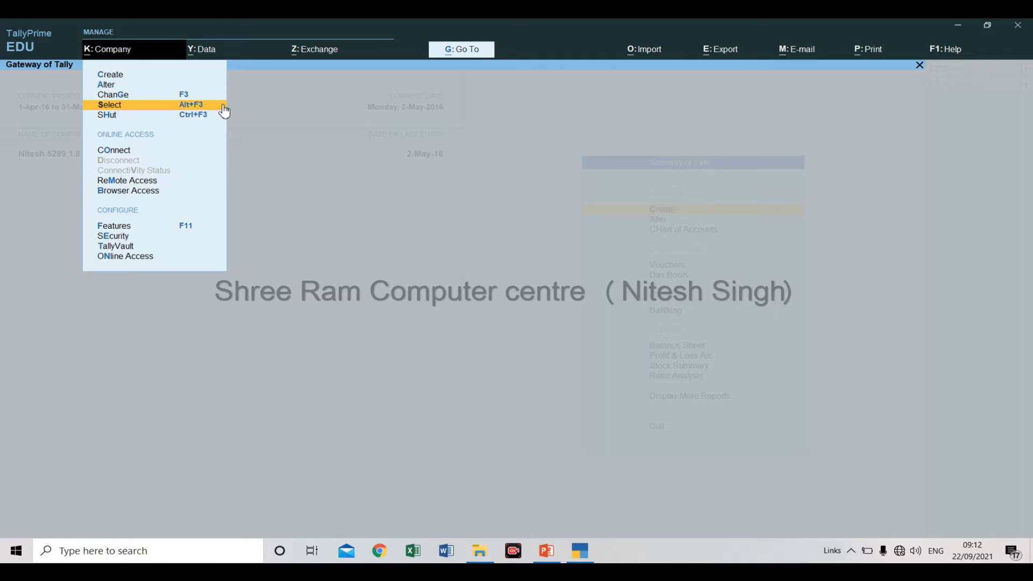
key("Down")
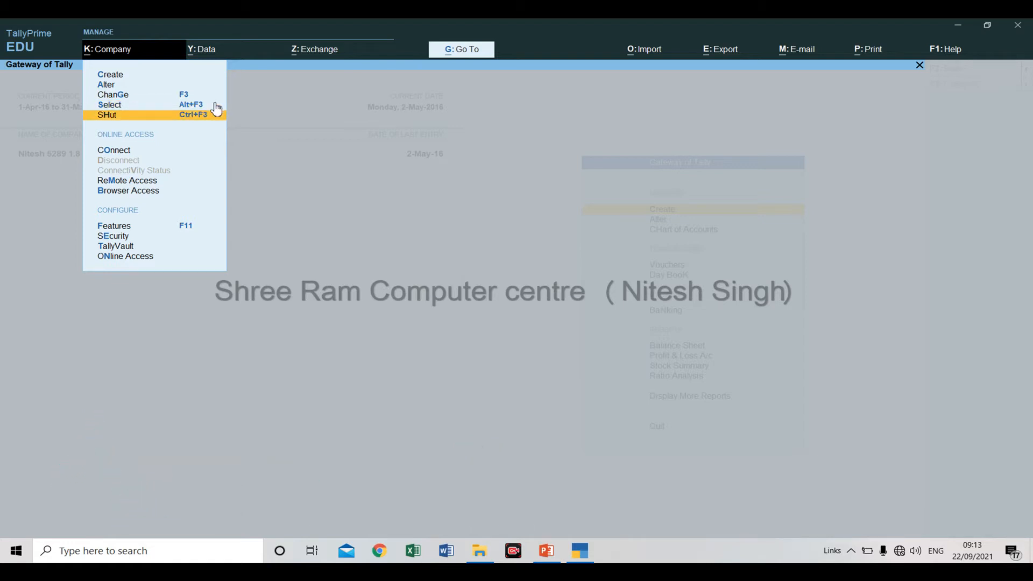
left_click(215, 114)
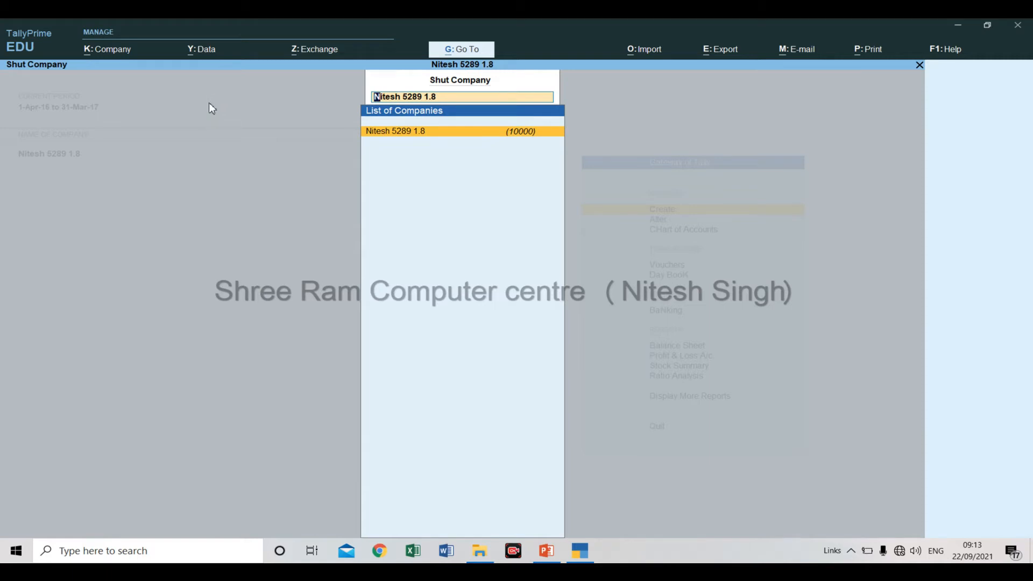
key("Return")
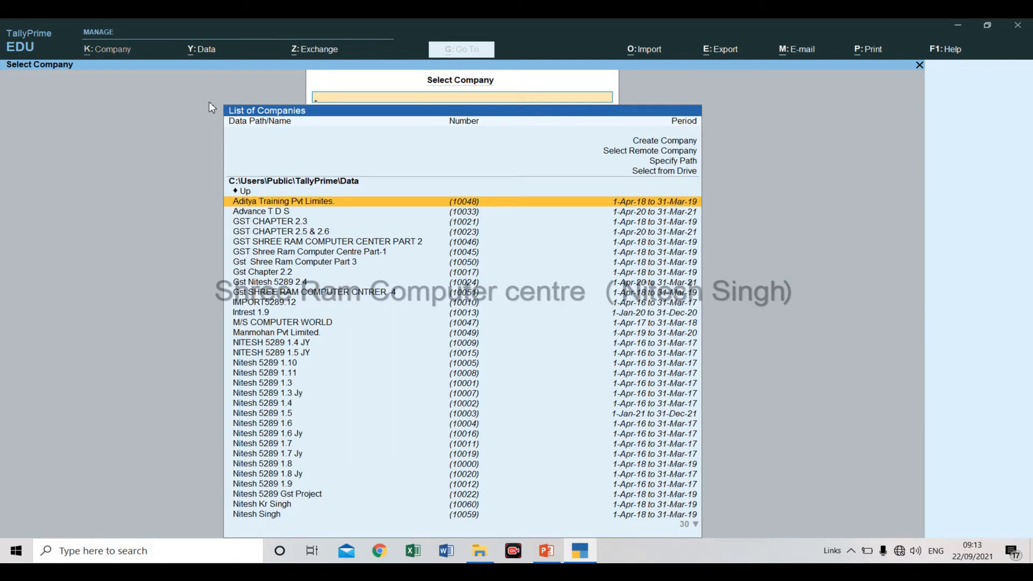
Find company number 10060 in the company list by filtering on its name, and load it.
key("Down")
key("Down")
key("Down")
key("Down")
key("Down")
key("Down")
key("Down")
key("Down")
key("Down")
key("Down")
key("Down")
key("Down")
key("Down")
key("Down")
key("Down")
key("Down")
key("Down")
key("Down")
key("Down")
key("Down")
key("Down")
key("Down")
key("Down")
key("Down")
key("Down")
key("Down")
key("Down")
key("Down")
key("Down")
key("Down")
key("Down")
key("Down")
key("Down")
key("Down")
key("Down")
key("Down")
key("Down")
key("Down")
key("Down")
key("Down")
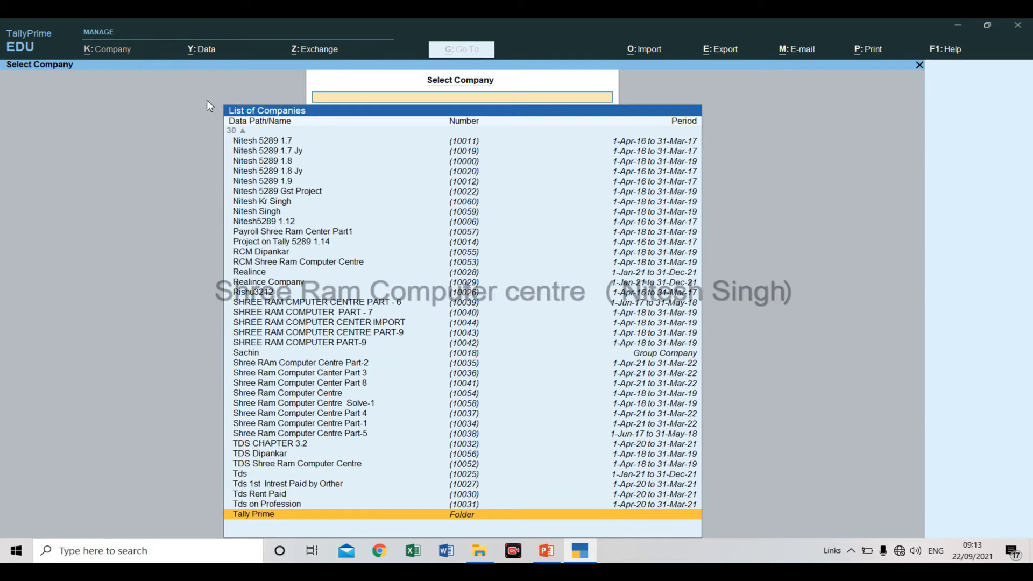
key("Up")
key("Up")
key("Up")
key("Up")
key("Up")
key("Up")
key("Up")
key("Up")
key("Up")
key("Up")
key("Up")
key("Up")
key("Up")
key("Up")
key("Up")
key("Up")
key("Up")
key("Up")
key("Up")
key("Up")
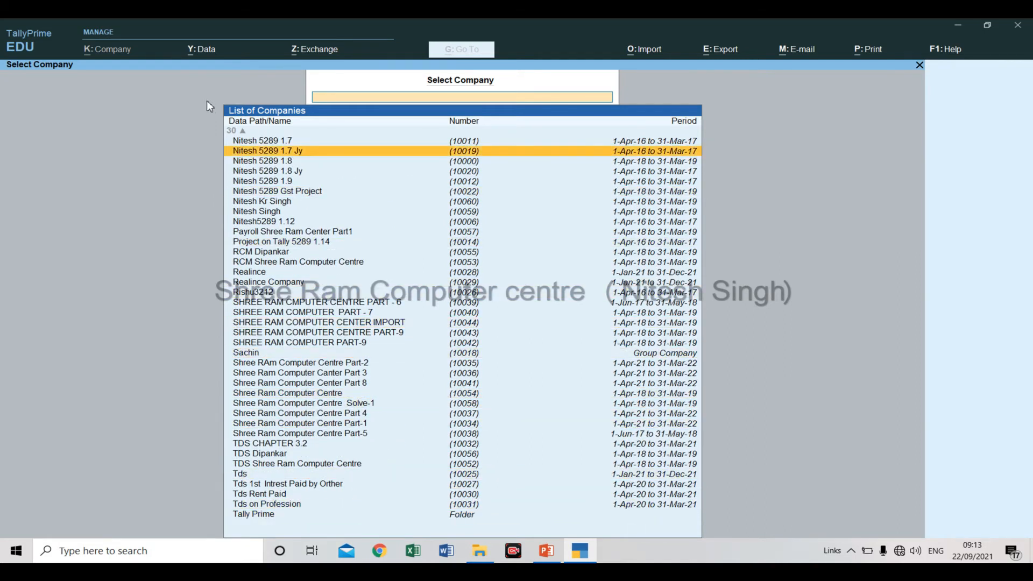
key("Up")
key("Up")
key("Up")
key("Up")
key("Up")
key("Up")
key("Up")
key("Up")
key("Up")
key("Up")
key("Up")
key("Up")
key("Up")
key("Up")
key("Up")
key("Up")
key("Up")
key("Up")
key("Up")
key("Up")
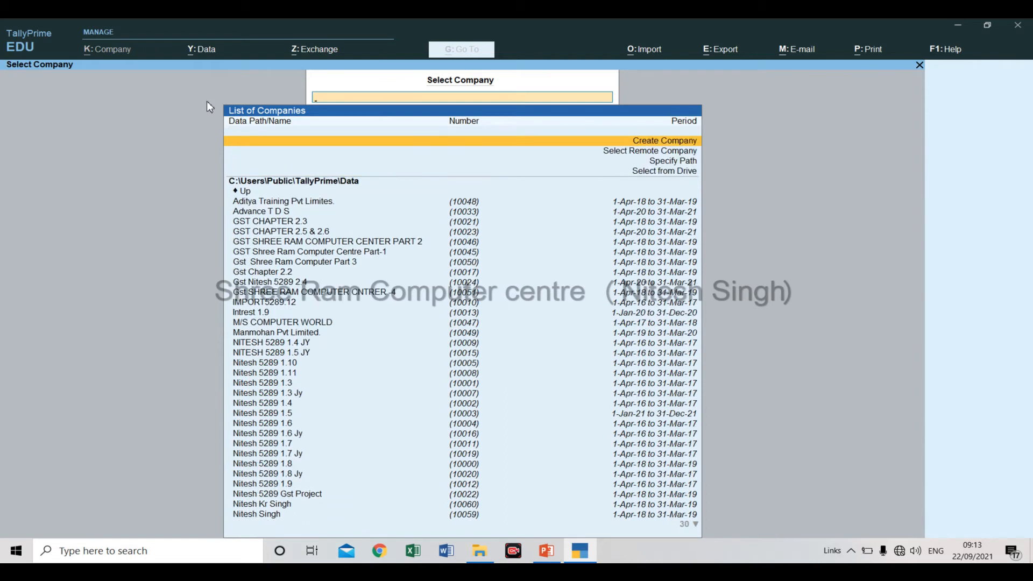
type("Nitesh")
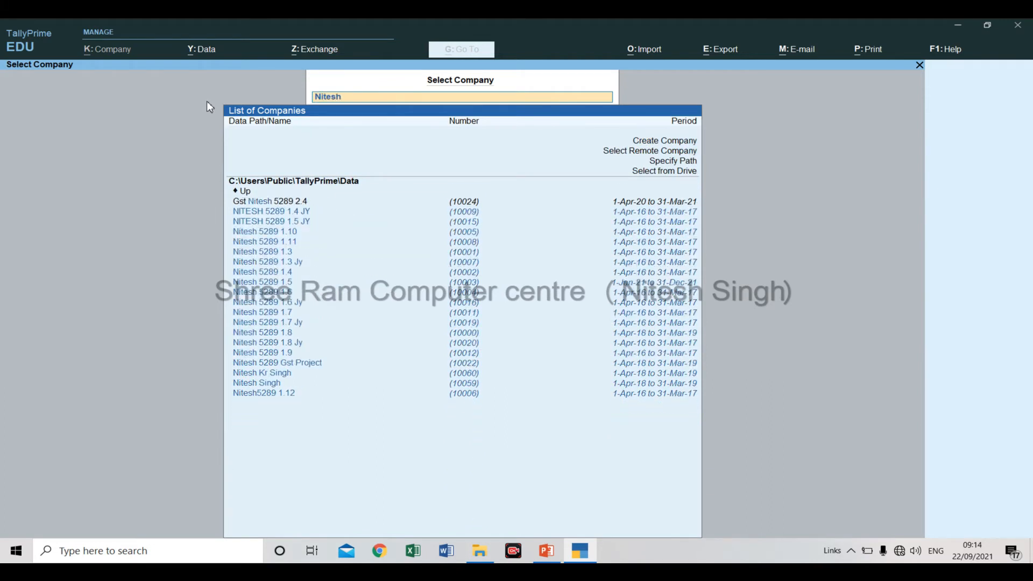
type(" k")
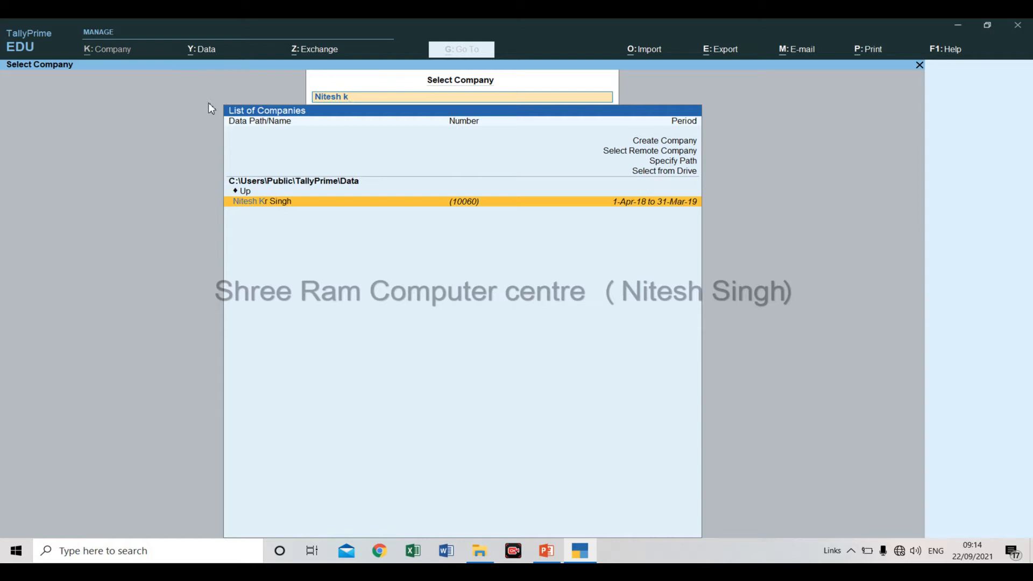
key("Return")
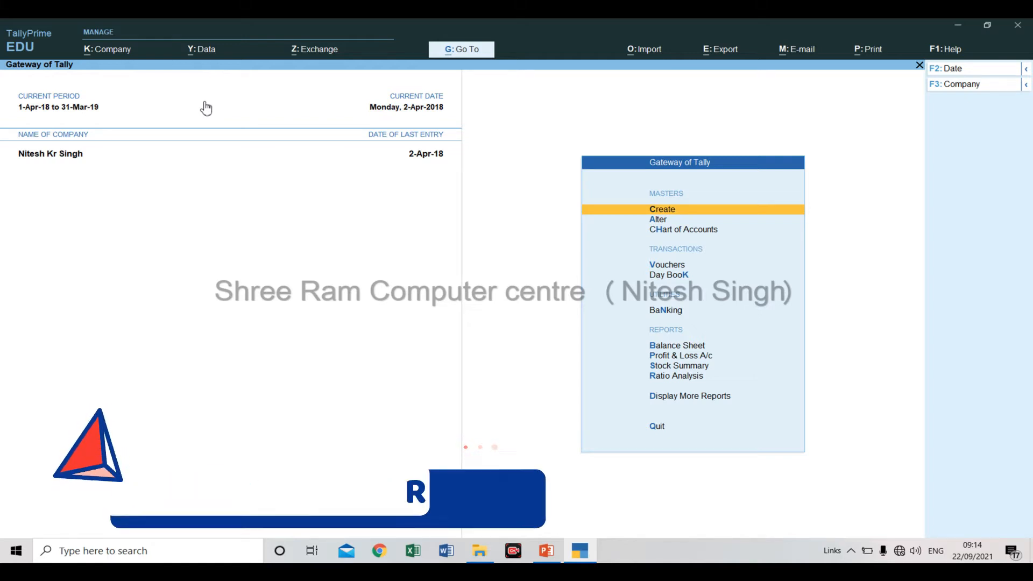
Open the Kotak Bank ledger for alteration and delete it from the company's ledgers.
key("Down")
key("Return")
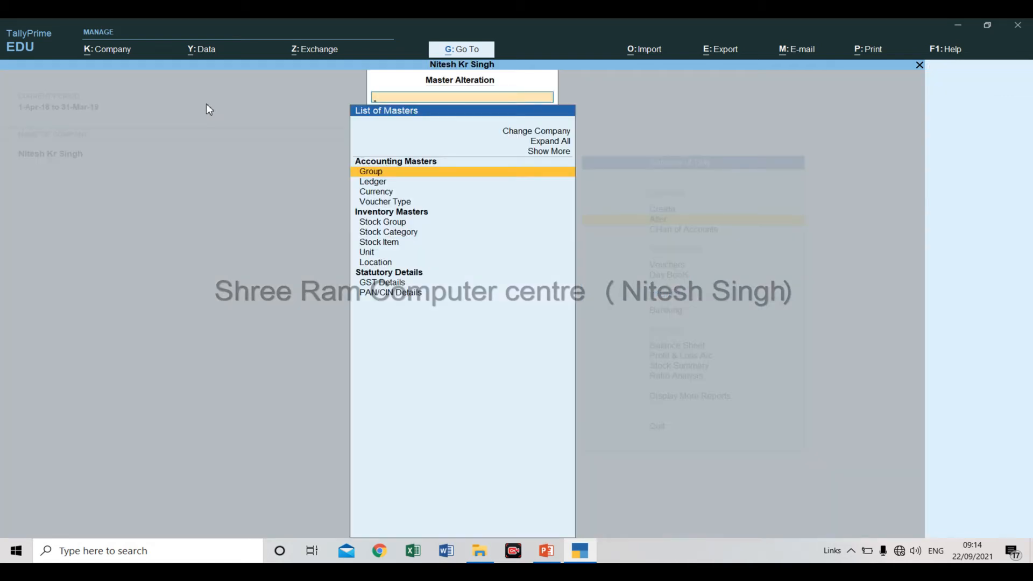
key("Down")
key("Return")
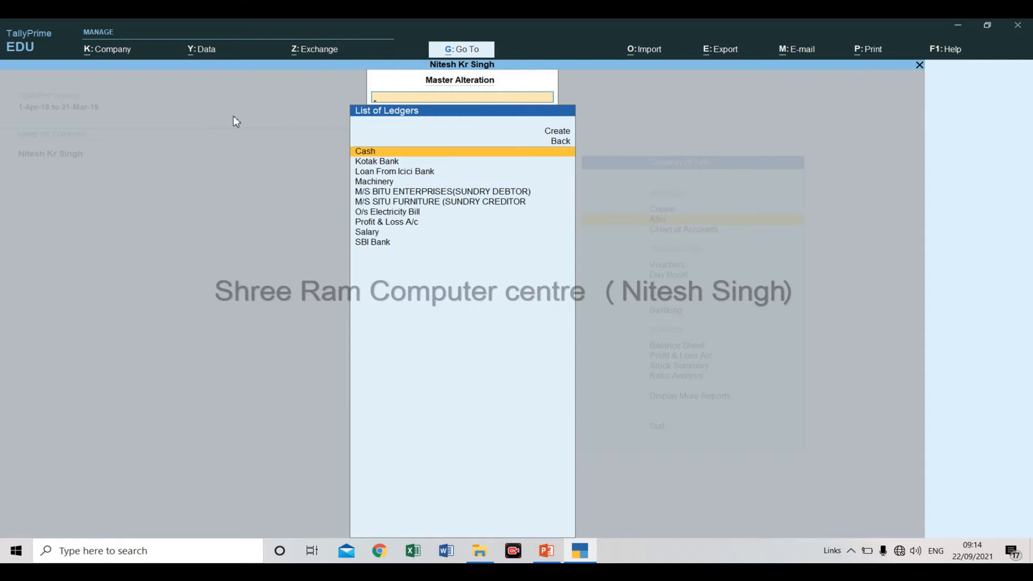
key("Down")
key("Down")
key("Down")
key("Down")
key("Down")
key("Down")
key("Down")
key("Down")
key("Down")
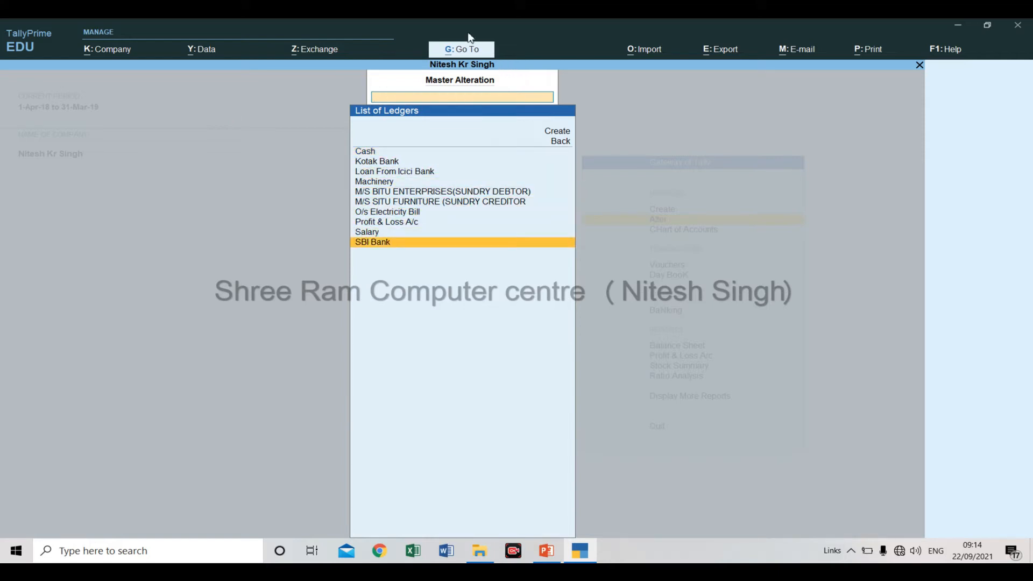
key("Up")
key("Up")
key("Up")
key("Up")
key("Up")
key("Up")
key("Up")
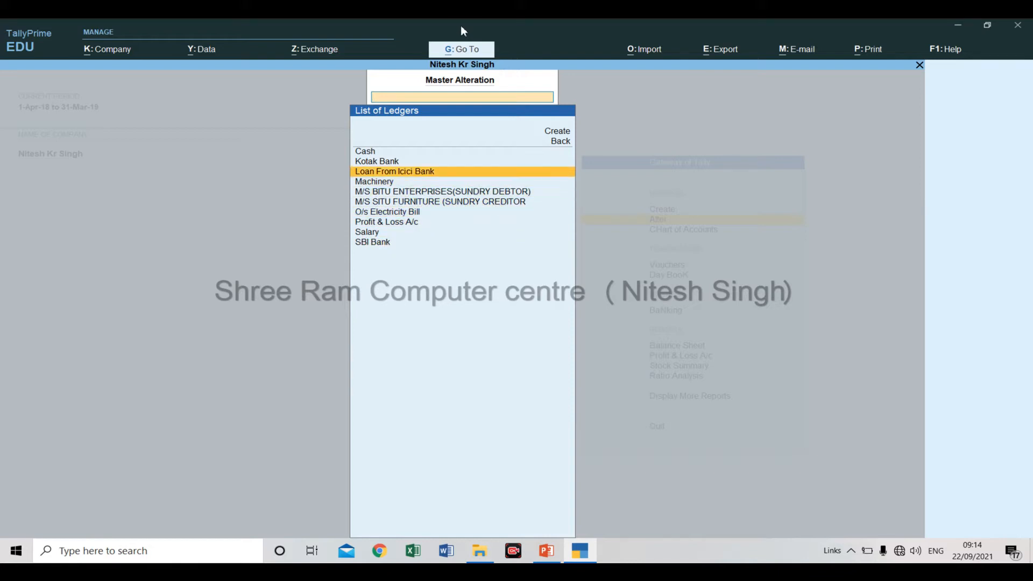
key("Up")
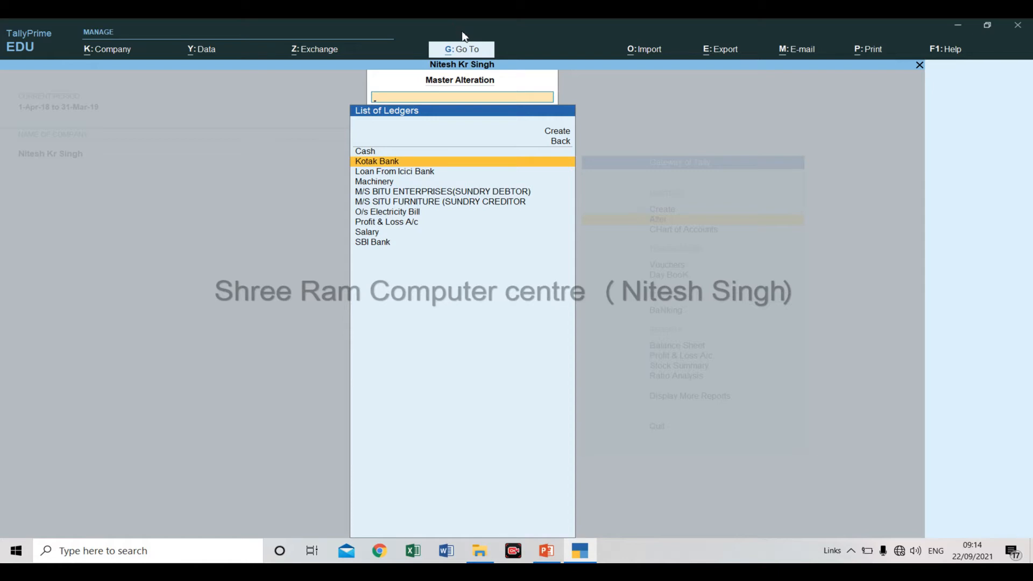
key("Return")
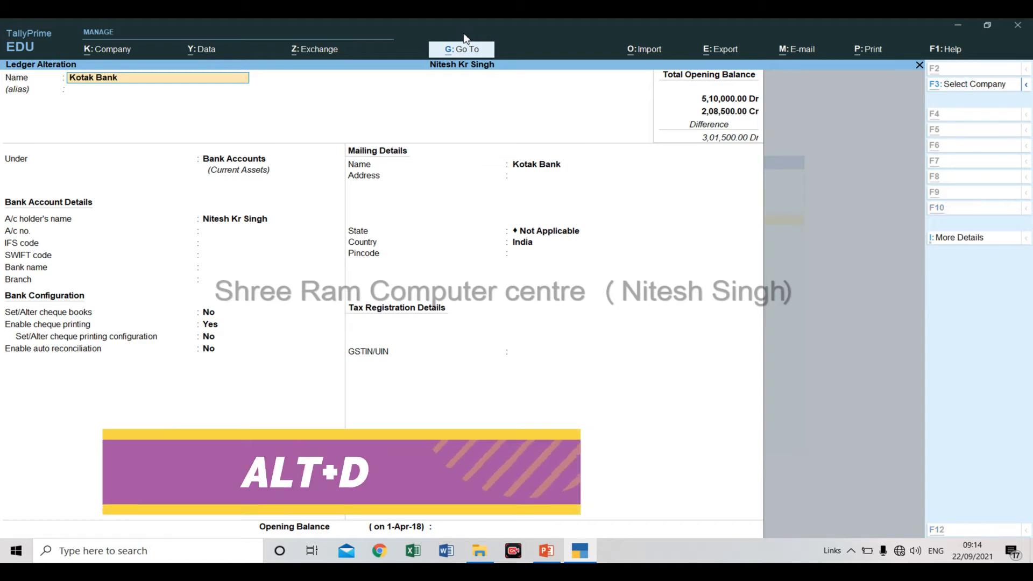
key("alt+d")
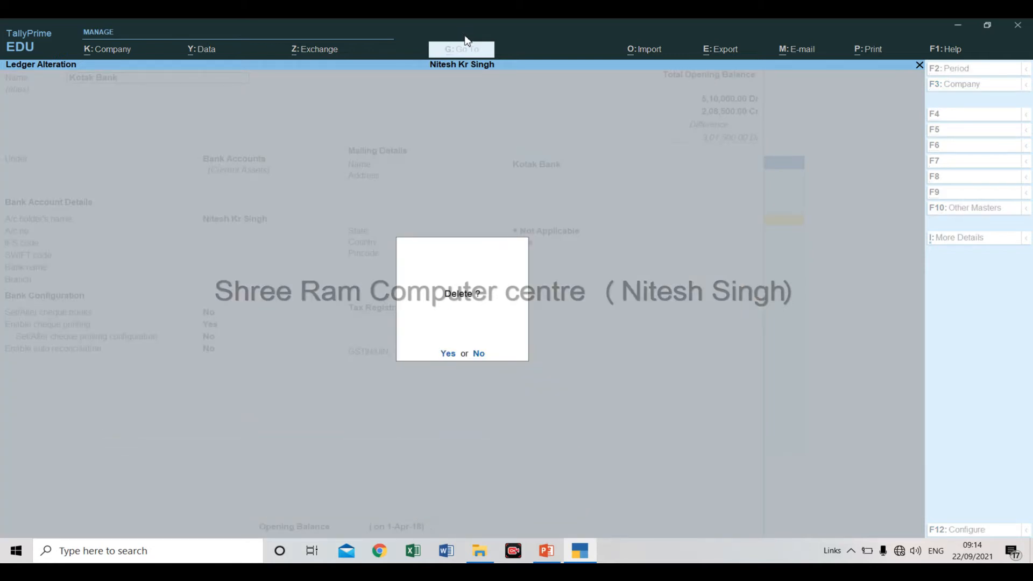
key("Return")
key("y")
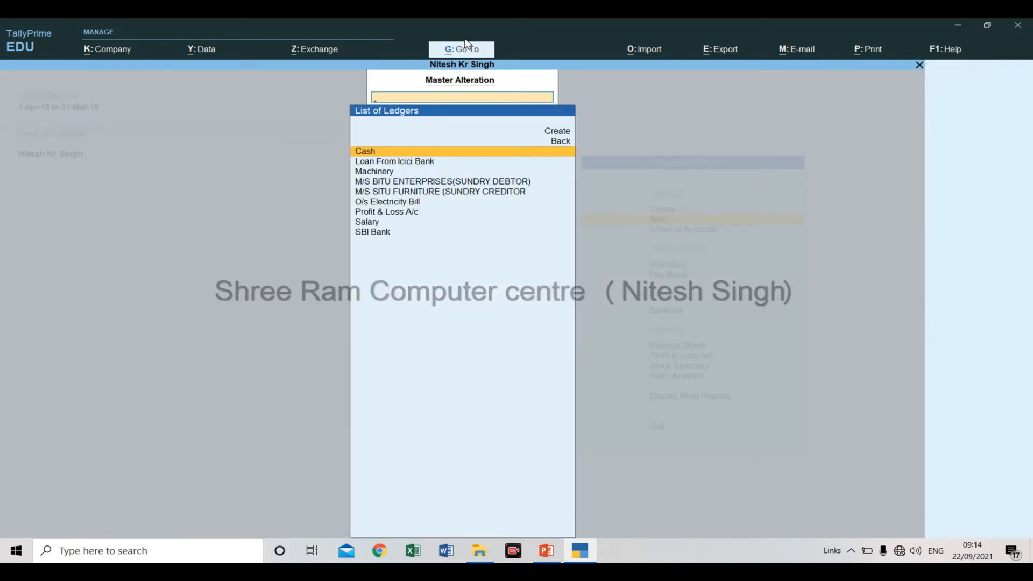
Alter the Salary ledger with its type of ledger as Not Applicable, save it and return to the Gateway of Tally.
key("Down")
key("Down")
key("Down")
key("Down")
key("Down")
key("Down")
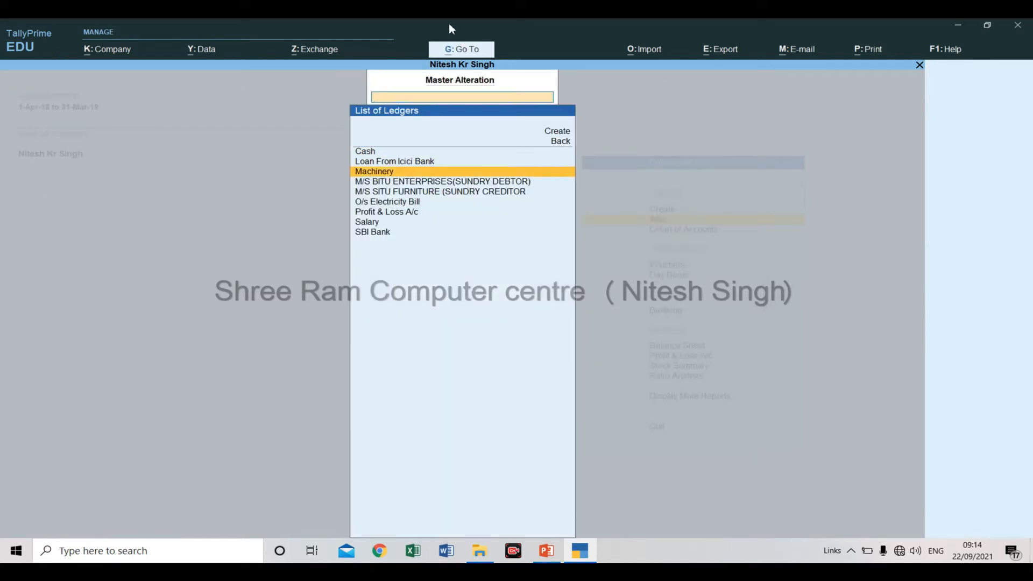
key("Down")
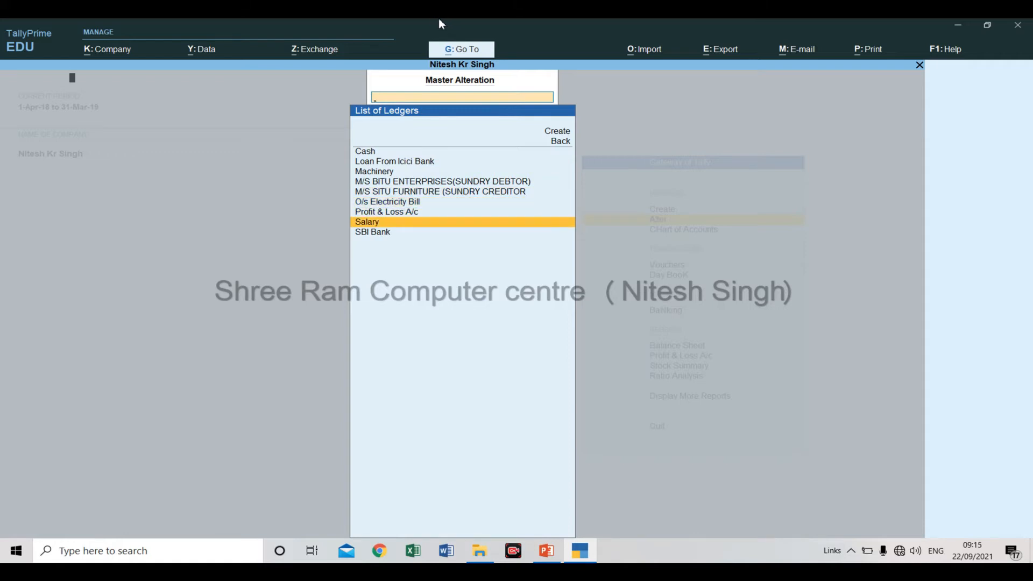
key("Return")
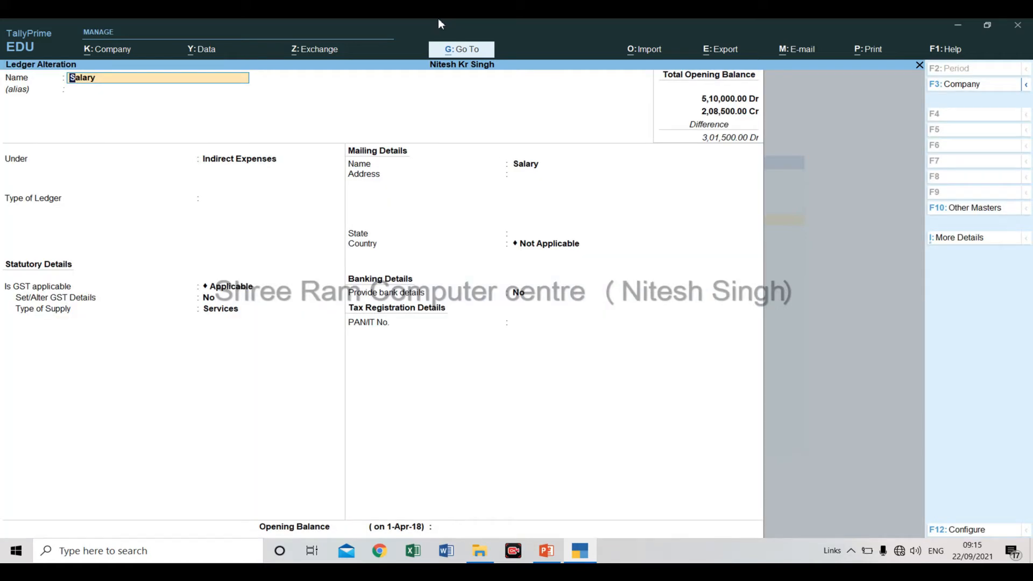
key("Return")
key("Return")
key("Return")
key("Return")
key("Return")
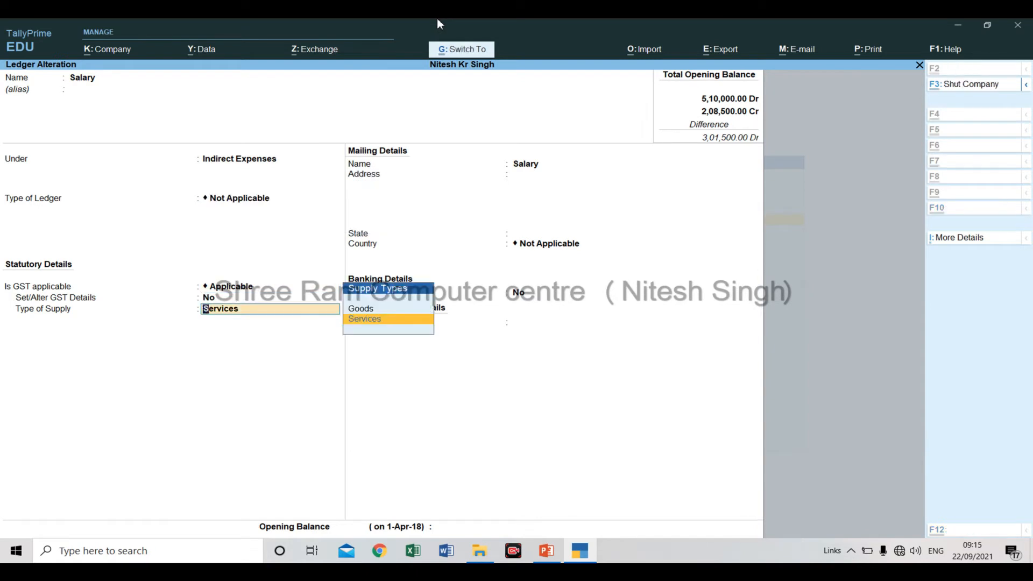
key("ctrl+a")
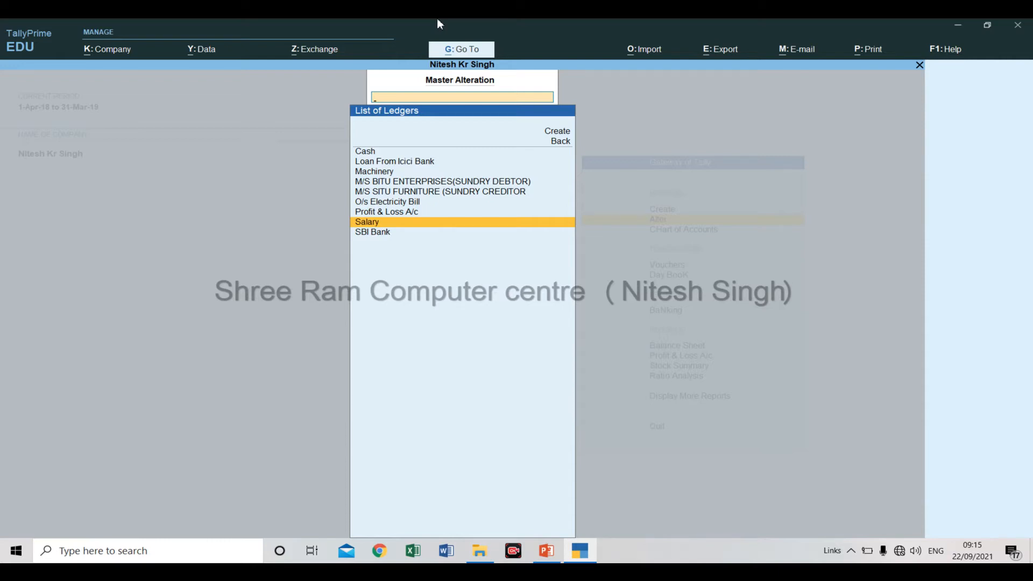
key("Escape")
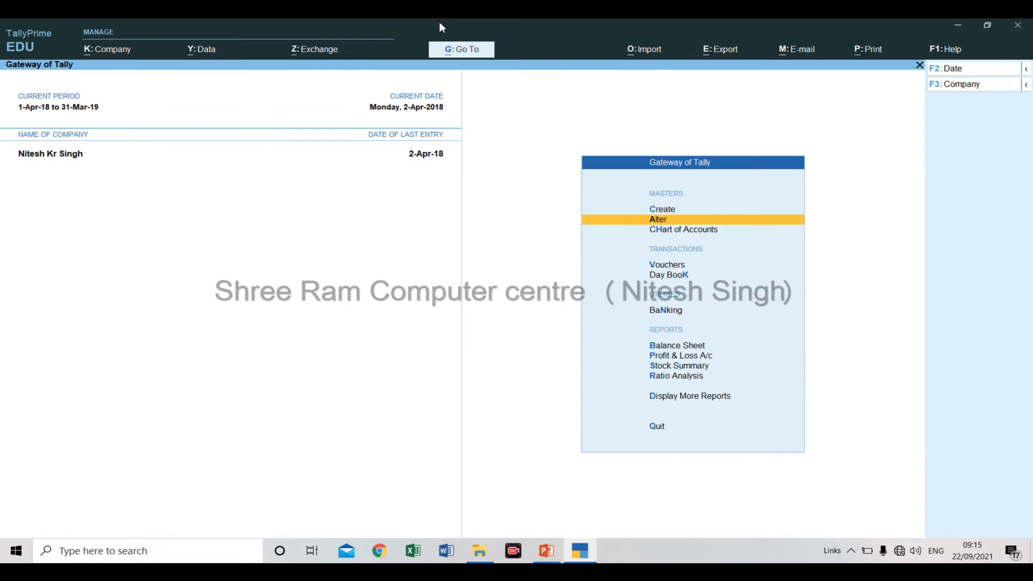
Open the Day Book from the Gateway of Tally.
key("Down")
key("Down")
key("Down")
key("Up")
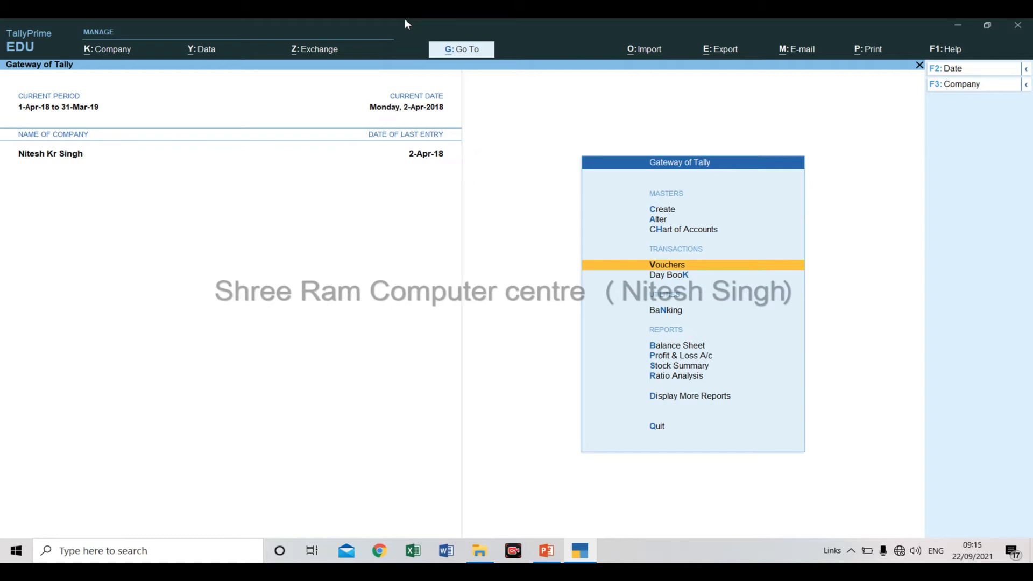
key("Down")
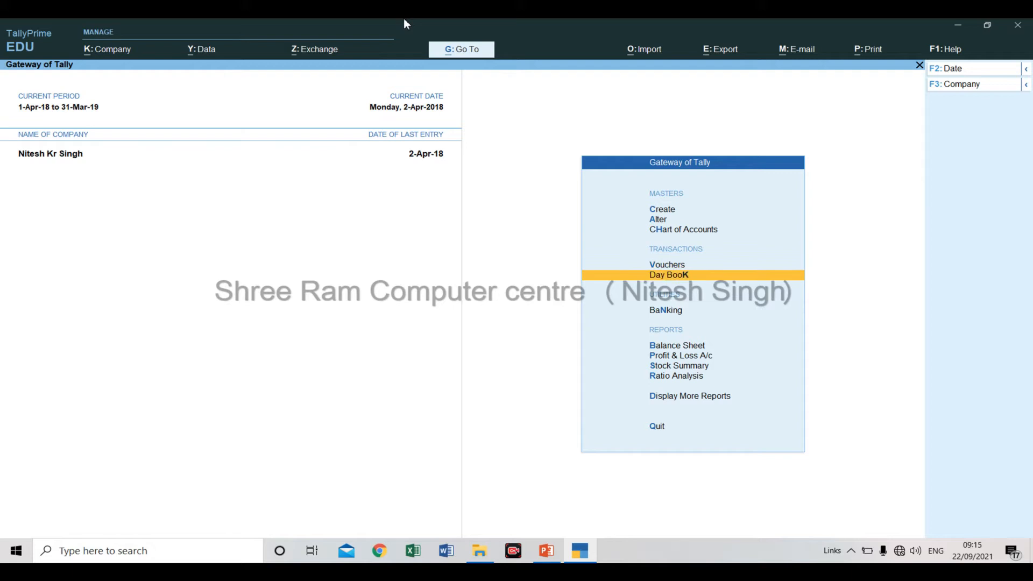
key("Return")
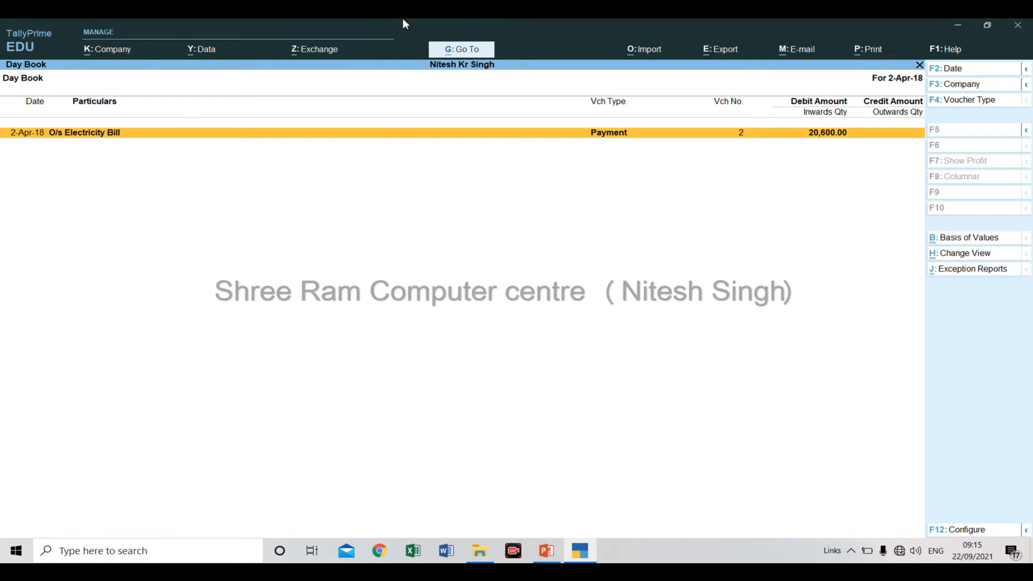
Try changing the O/s Electricity Bill amount to 12,000 in the payment voucher, and leave the voucher without saving.
key("Return")
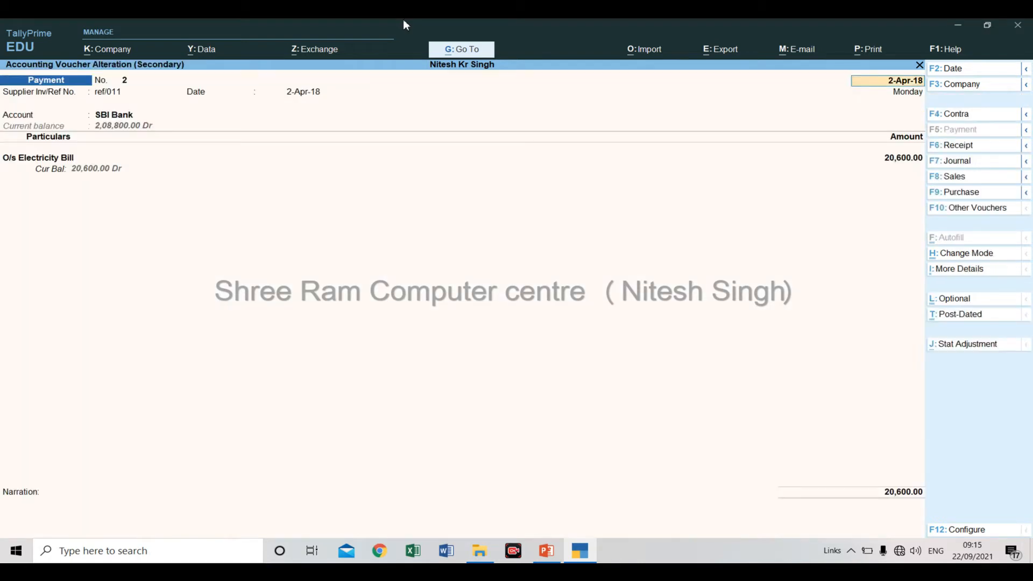
key("Return")
key("Return")
key("Return")
key("Return")
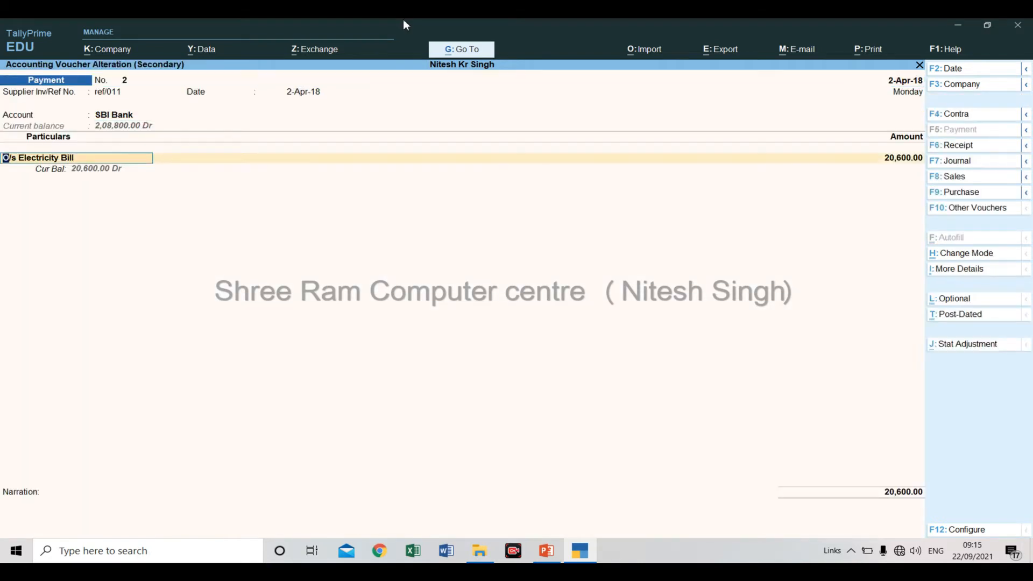
key("Return")
key("Return")
key("Return")
key("Return")
key("BackSpace")
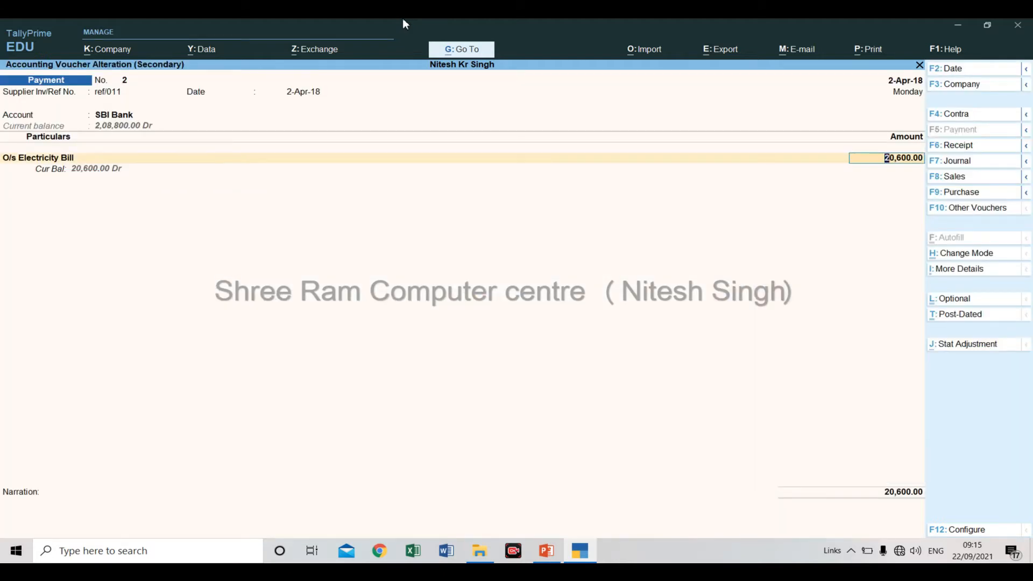
type("12000")
key("Return")
key("Return")
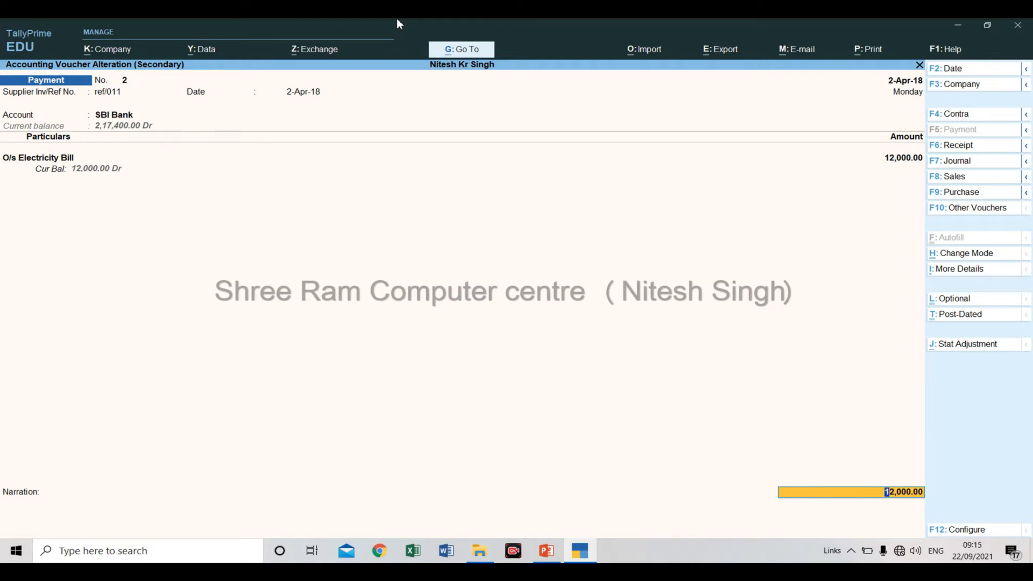
key("Escape")
key("Return")
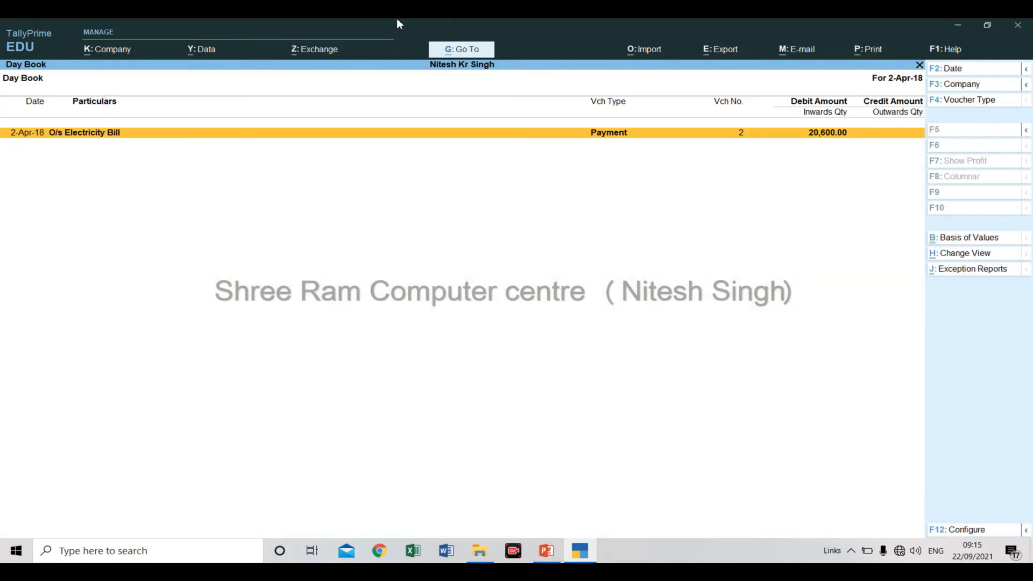
Open the O/s Electricity Bill payment voucher, delete it and return to the Gateway of Tally.
key("Return")
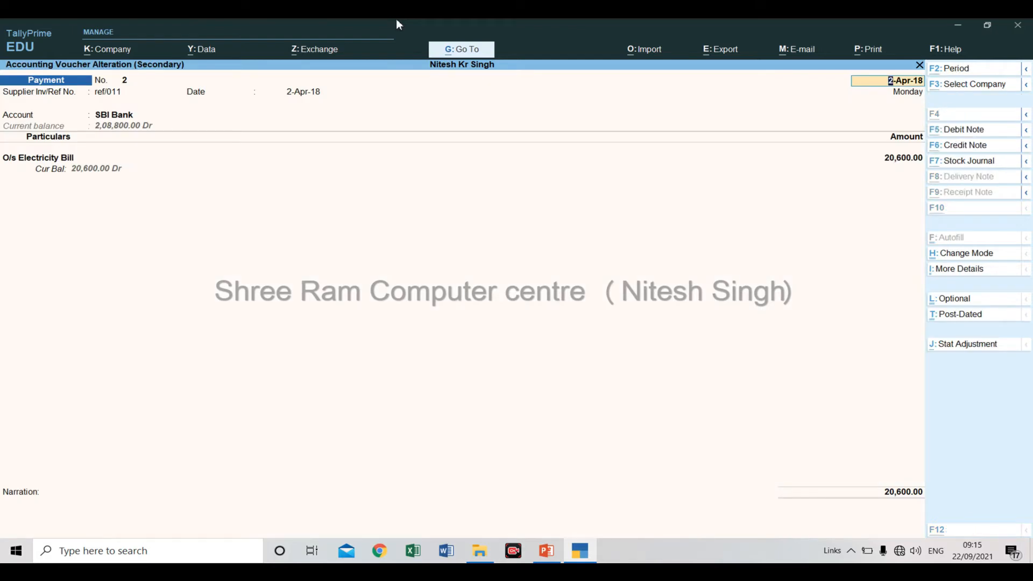
key("alt+d")
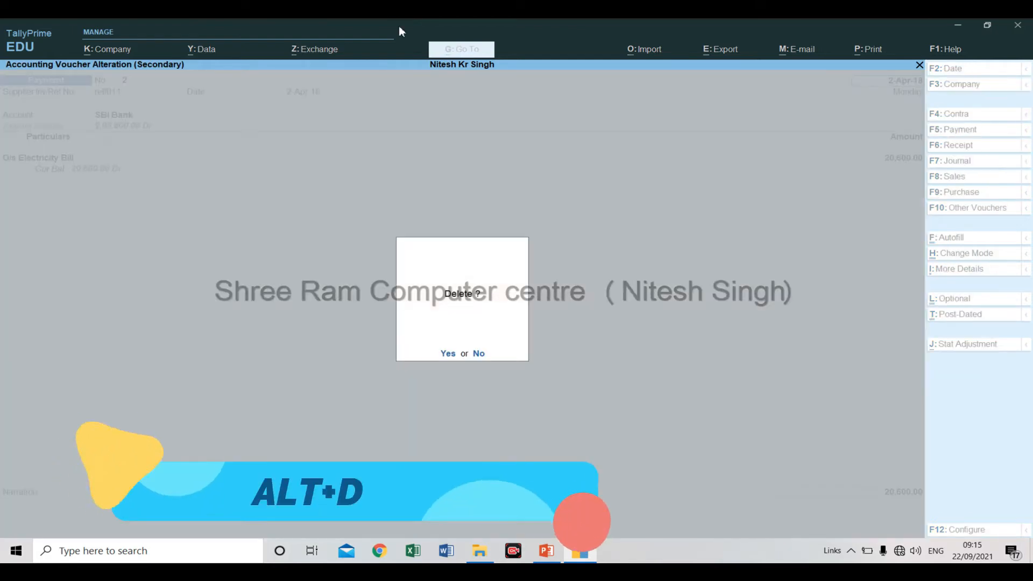
key("y")
key("Escape")
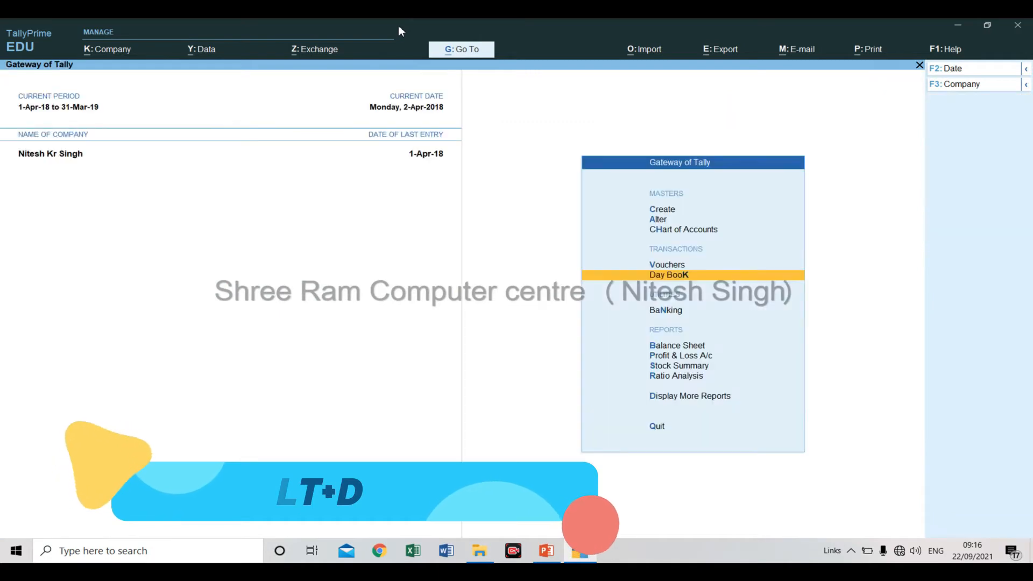
Request to quit TallyPrime, leave the request unanswered and switch to the Tally Prime Part-3 presentation in PowerPoint.
key("Escape")
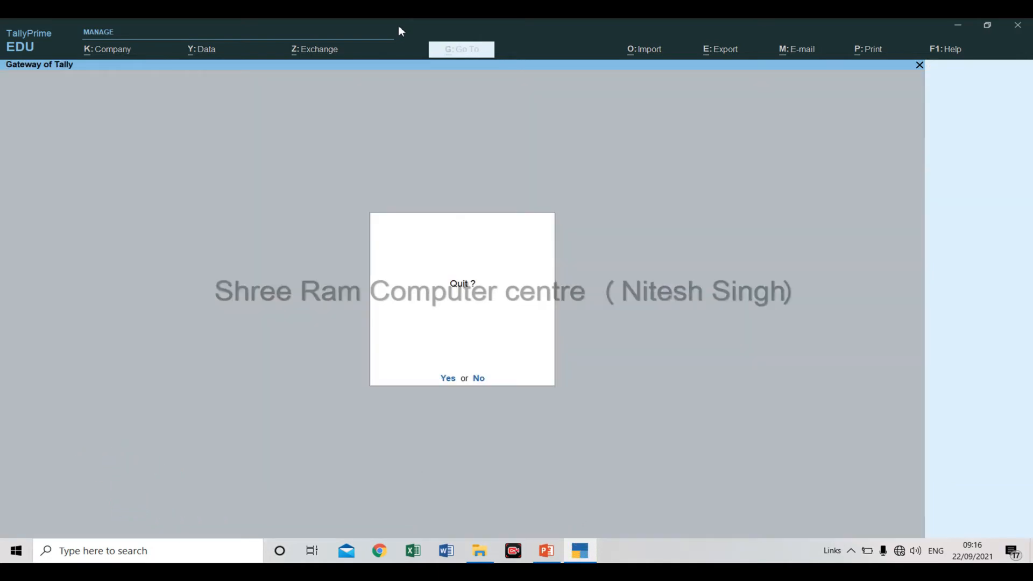
key("alt+Tab")
key("alt+Tab")
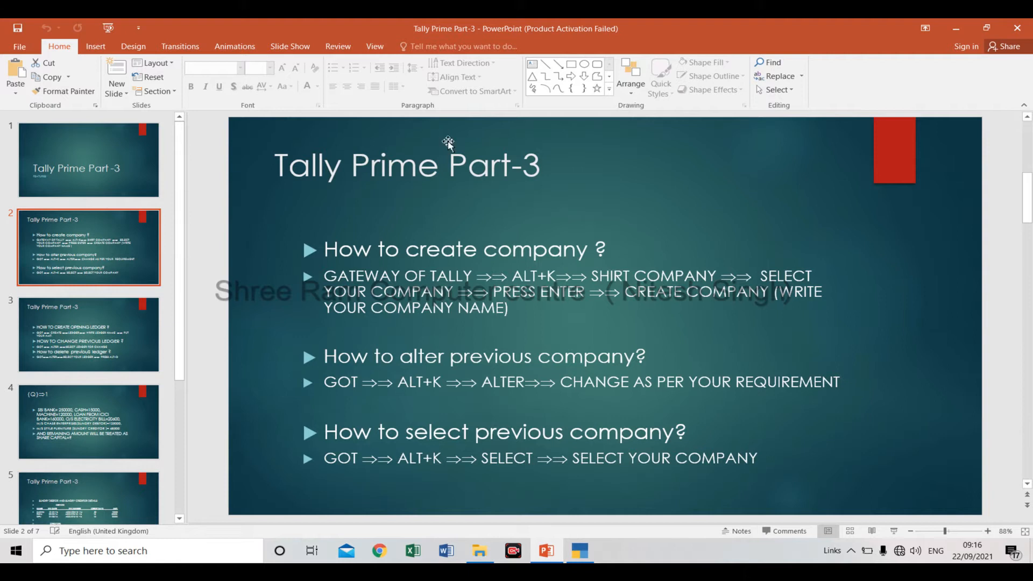
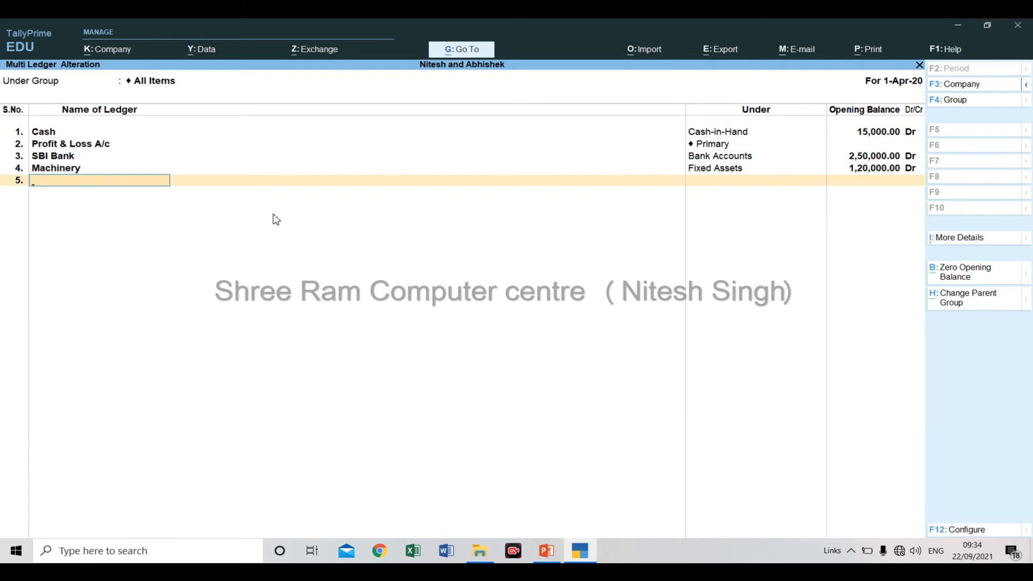
Consult the question slide in PowerPoint and enter Loan From Icici Bank as the fifth ledger in TallyPrime's Multi Ledger Alteration.
key("alt+Tab")
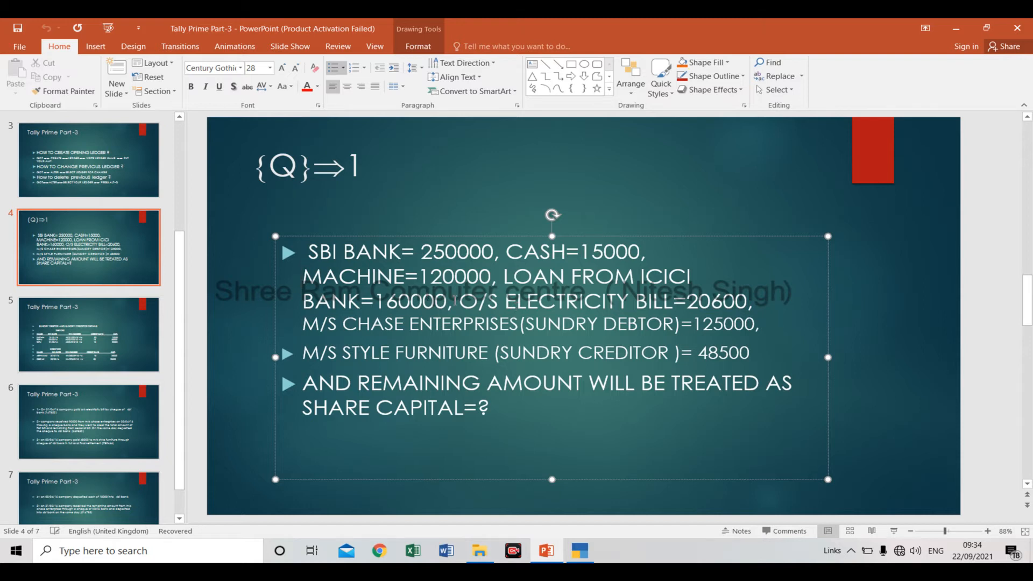
key("alt+Tab")
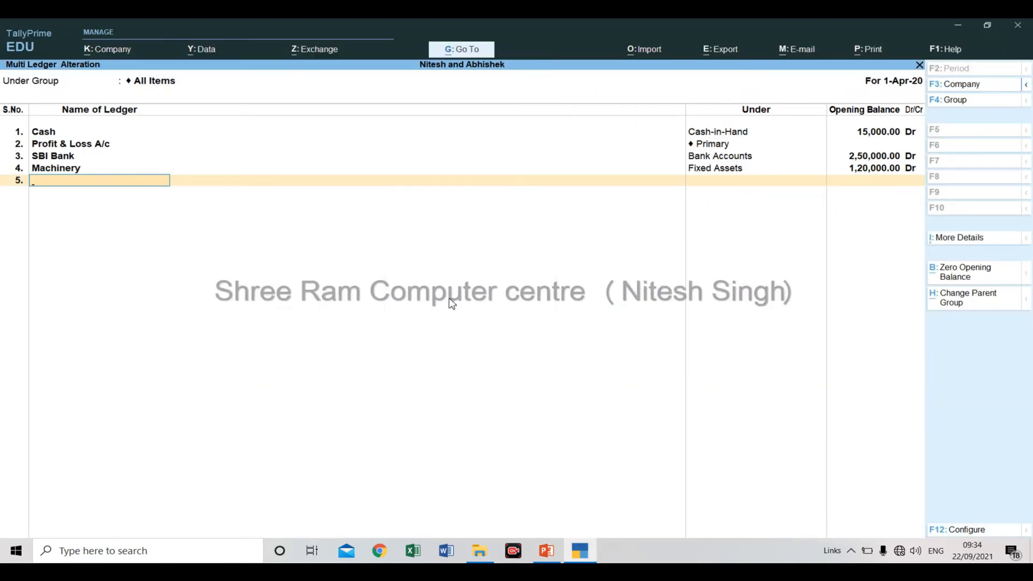
type("Loan From icici Bank")
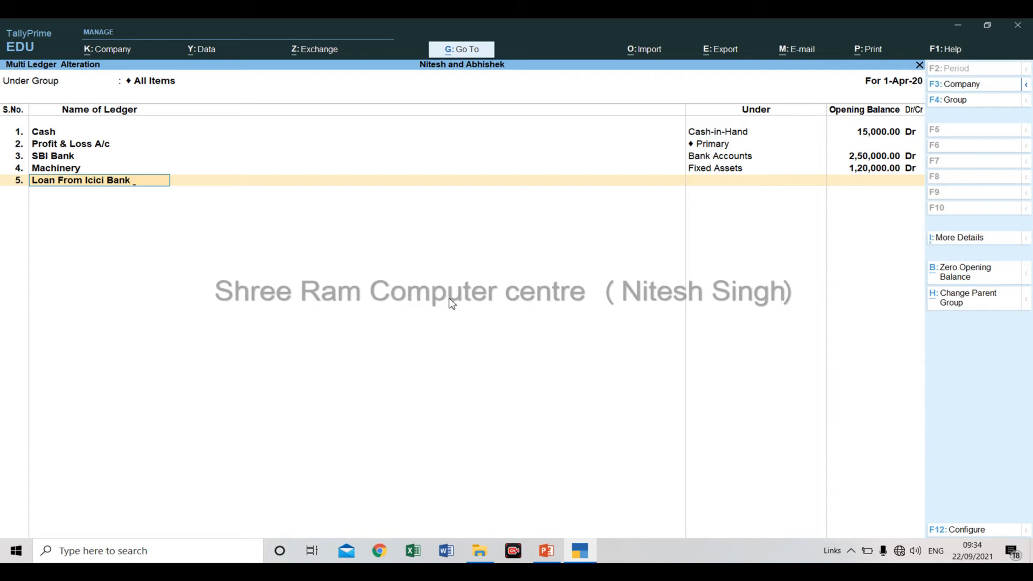
key("Return")
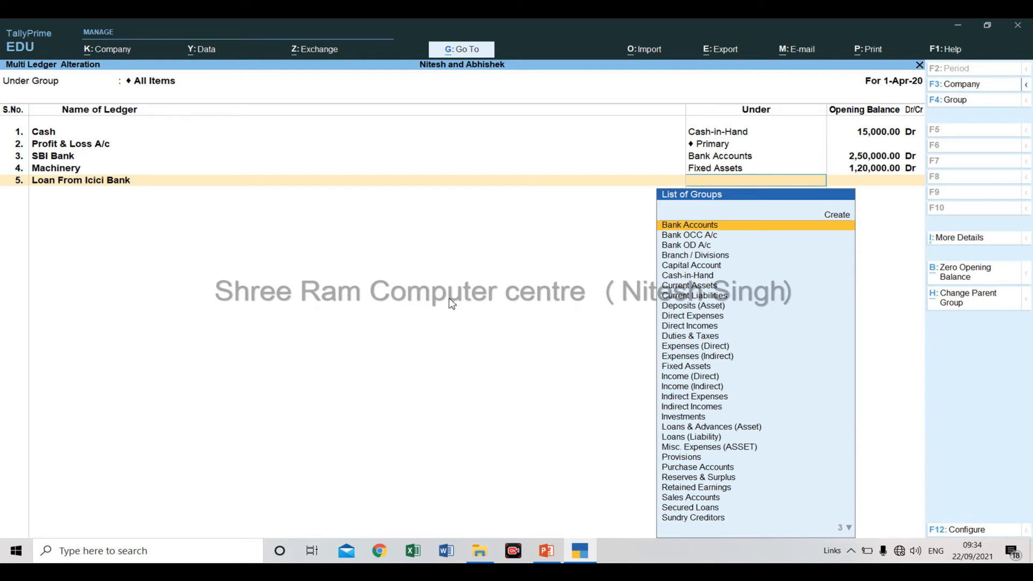
Place the Loan From Icici Bank ledger under Secured Loans with an opening balance of 160000 Cr.
type("Se")
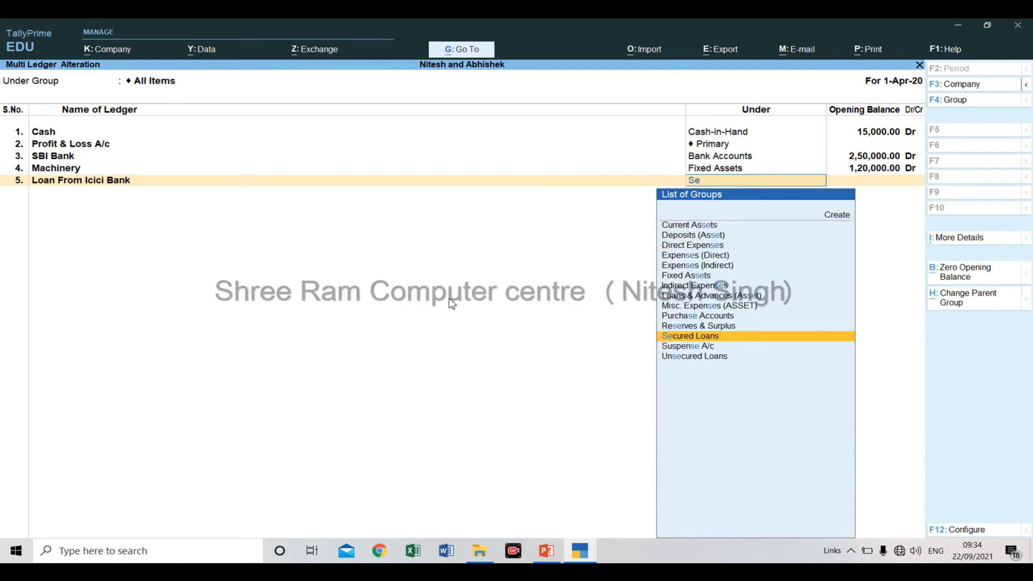
key("Return")
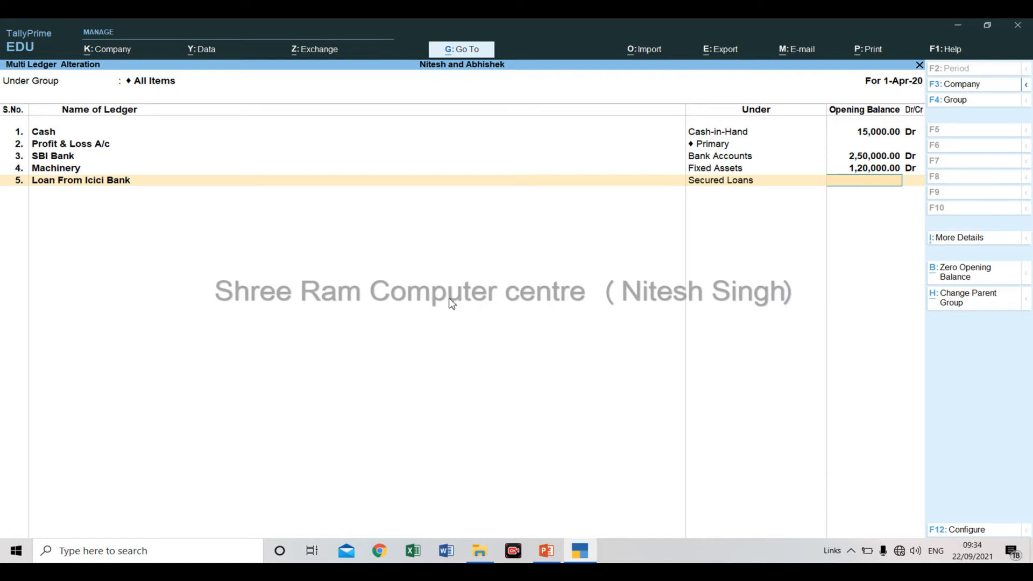
type("160000")
key("Return")
key("Return")
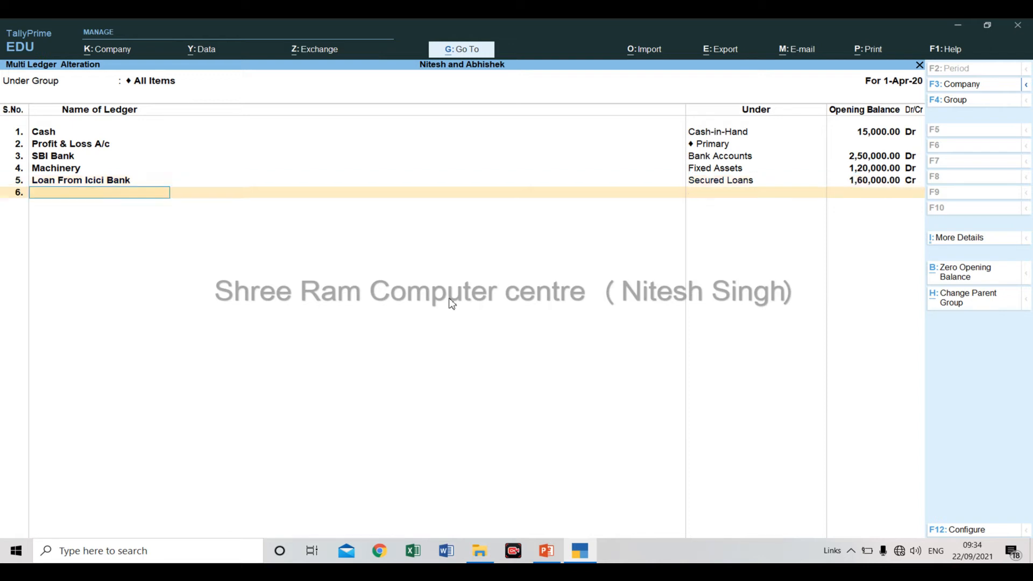
Consult the question slide in PowerPoint, and list the O/s Electricity Bill ledger in TallyPrime under Current Liabilities.
key("alt+Tab")
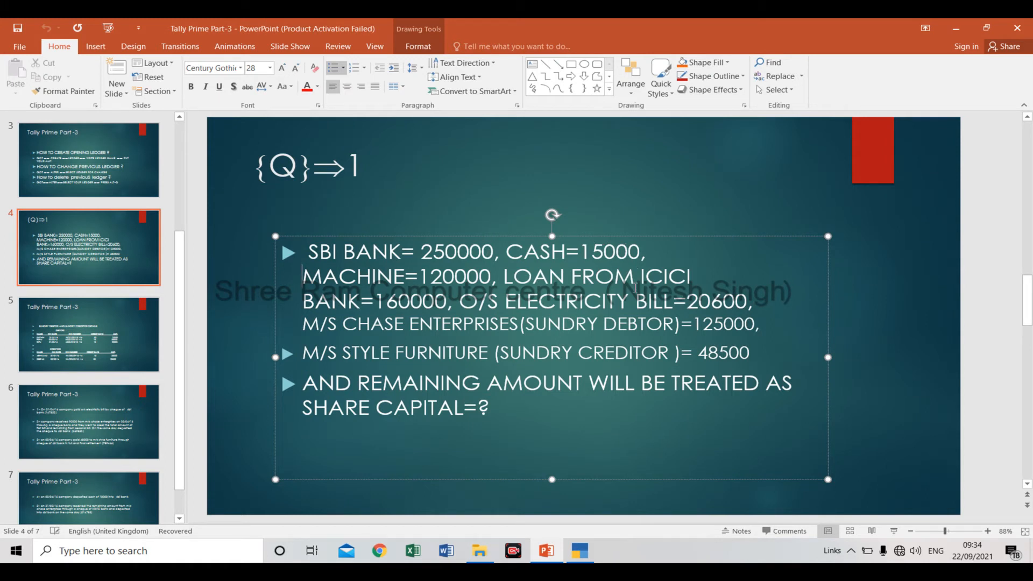
key("alt+Tab")
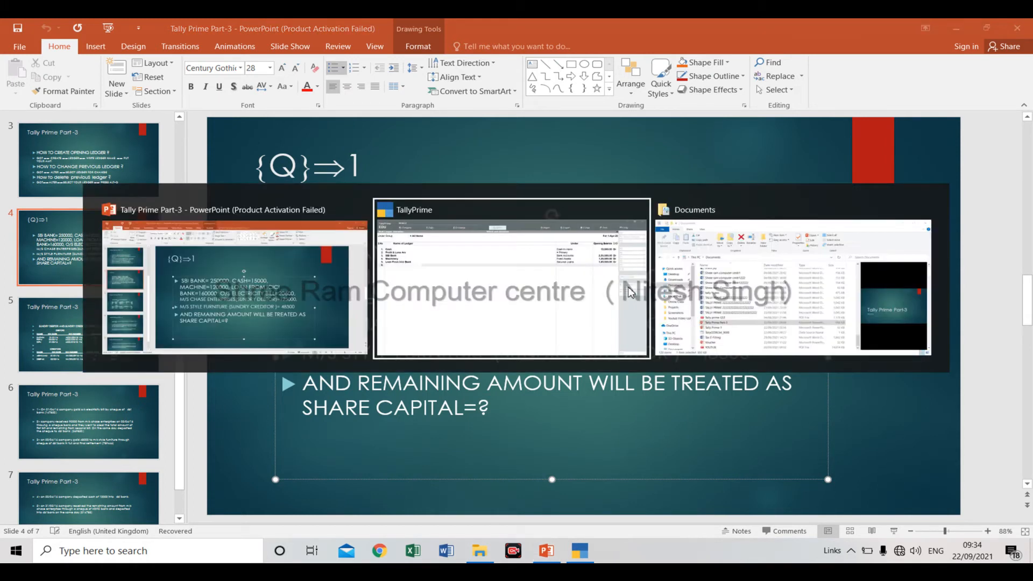
type("O/s")
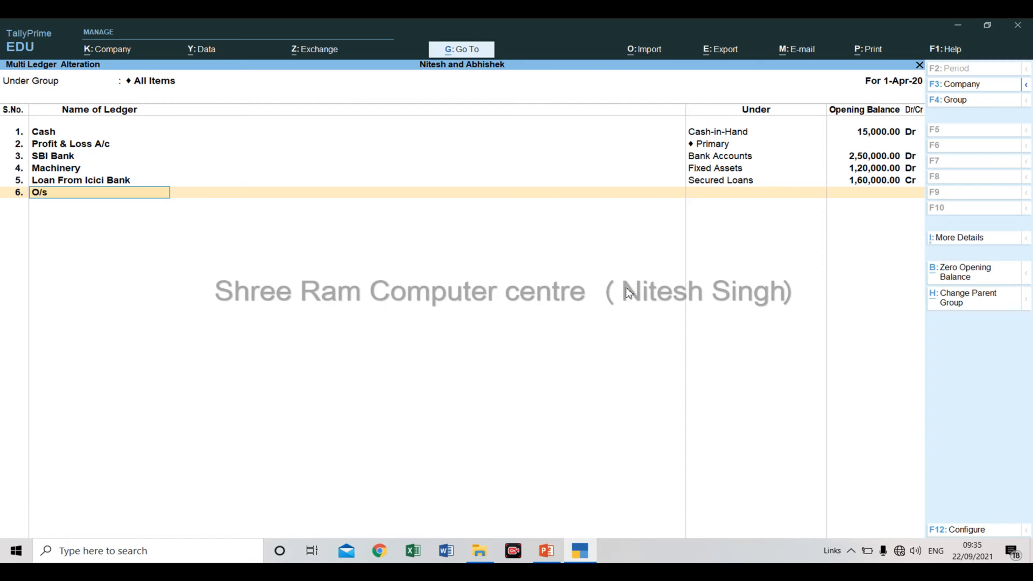
type(" Electricity Bill")
key("Return")
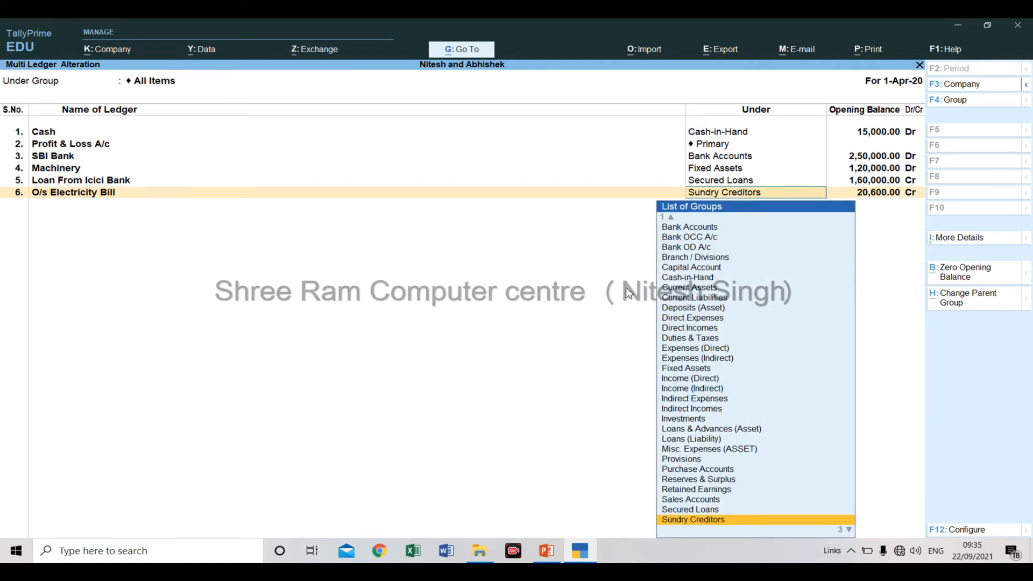
type("Cu")
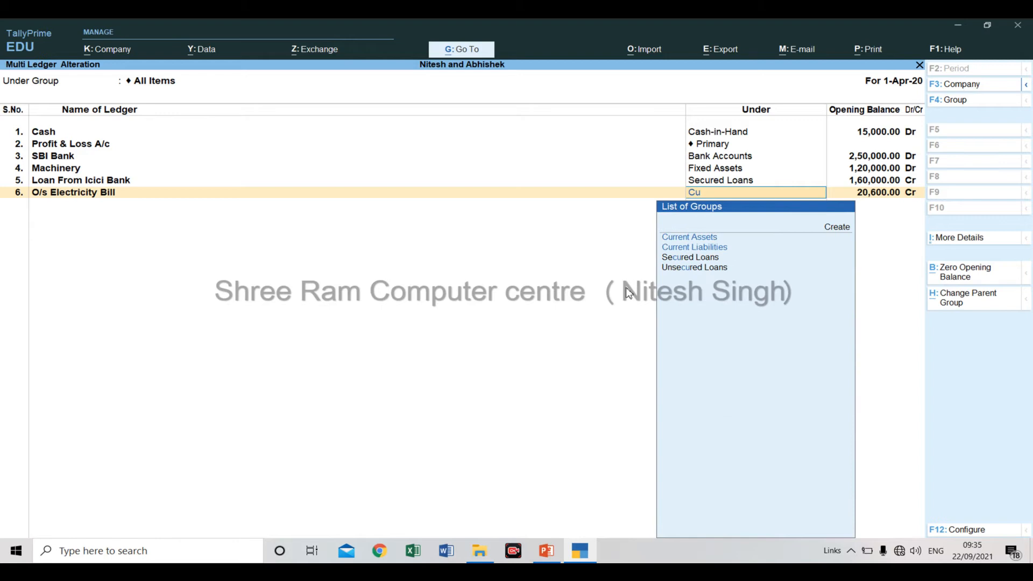
key("Down")
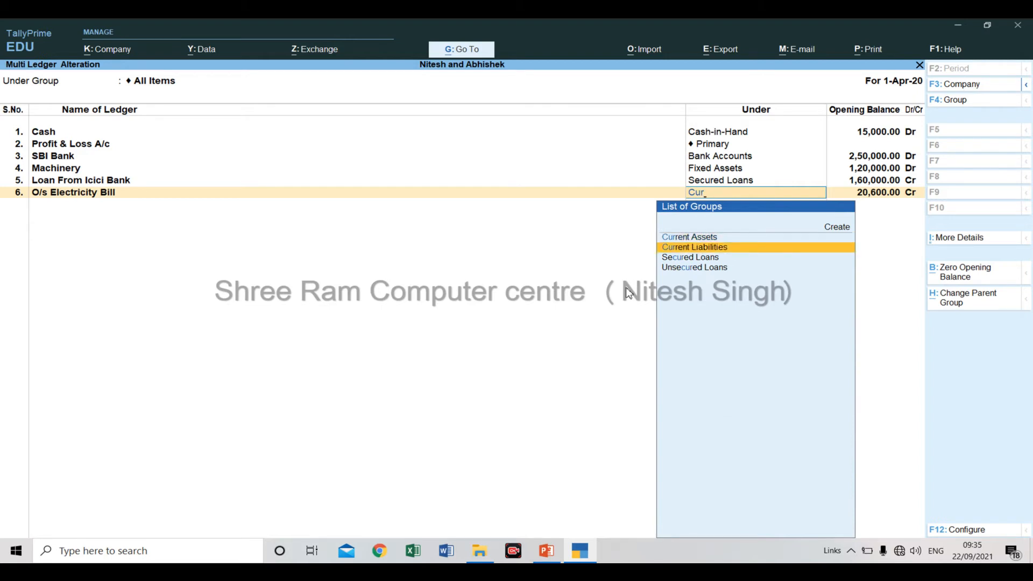
key("Return")
key("Return")
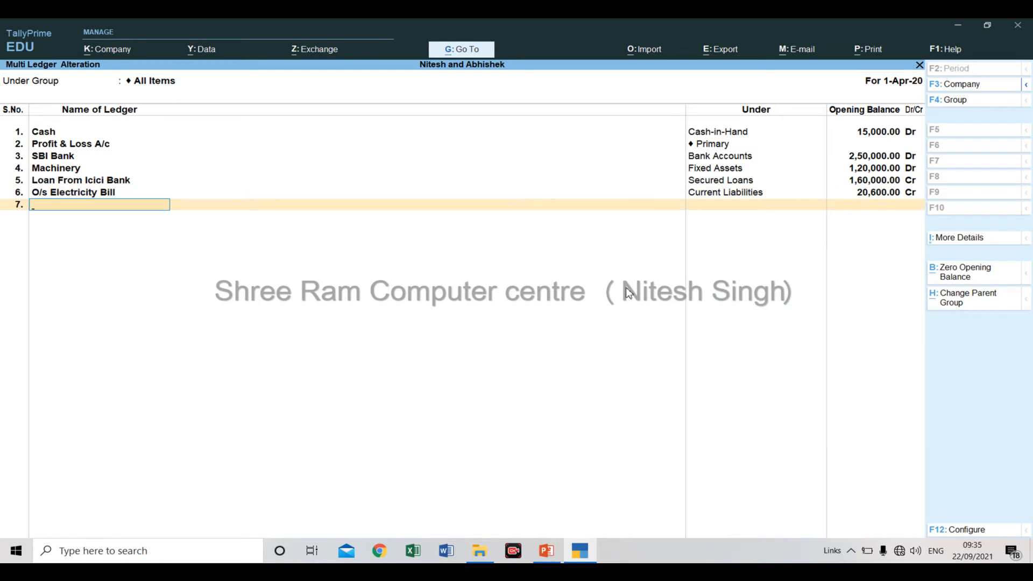
Copy "M/S CHASE ENTERPRISES(SUNDRY DEBTOR" from the PowerPoint question slide and paste it as the seventh ledger name in TallyPrime.
key("alt+Tab")
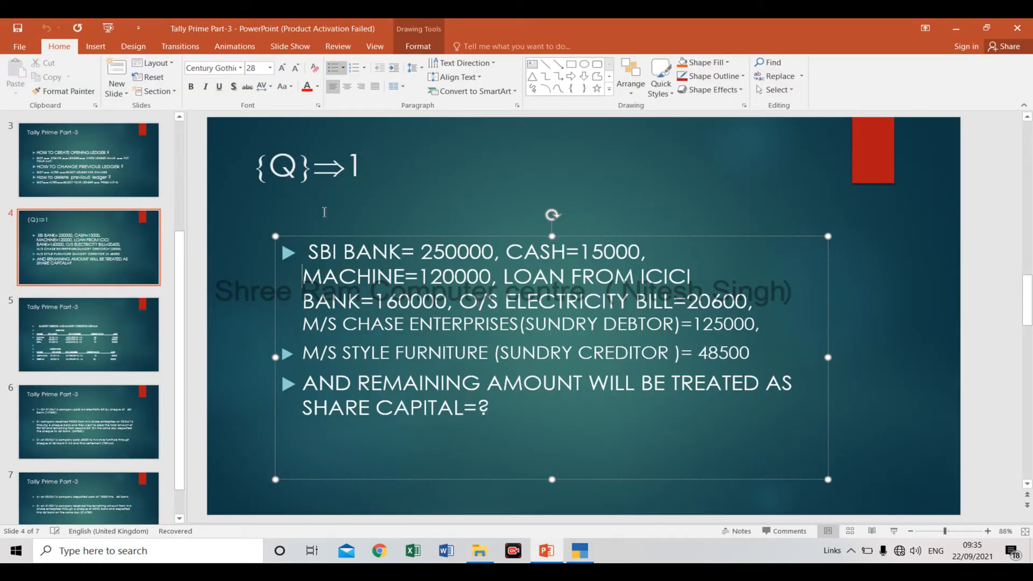
left_click(291, 315)
key("ctrl+shift+Right")
key("ctrl+shift+Right")
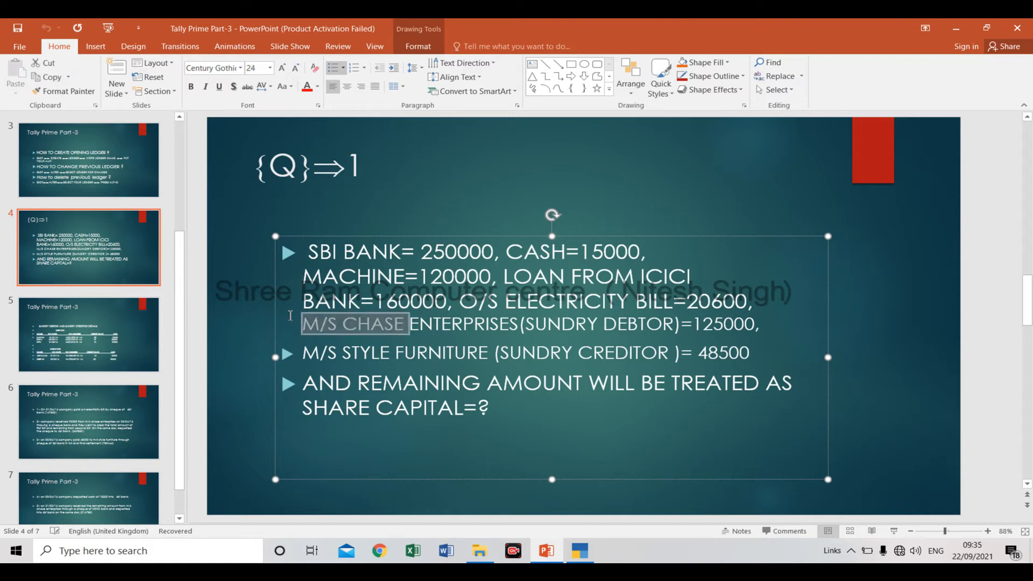
key("ctrl+shift+Right")
key("ctrl+shift+Right")
key("ctrl+shift+Right")
key("ctrl+shift+Right")
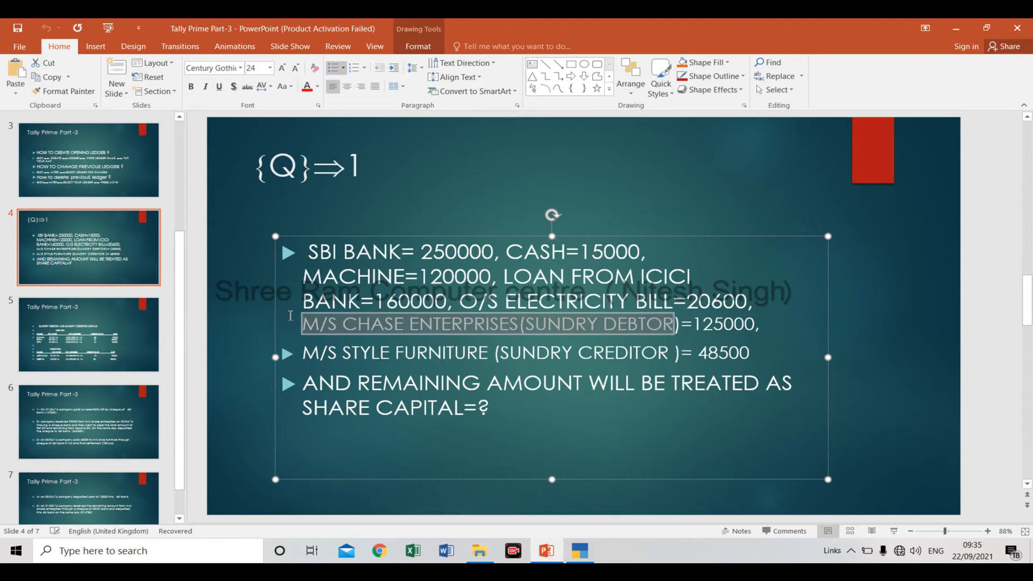
key("alt+Tab")
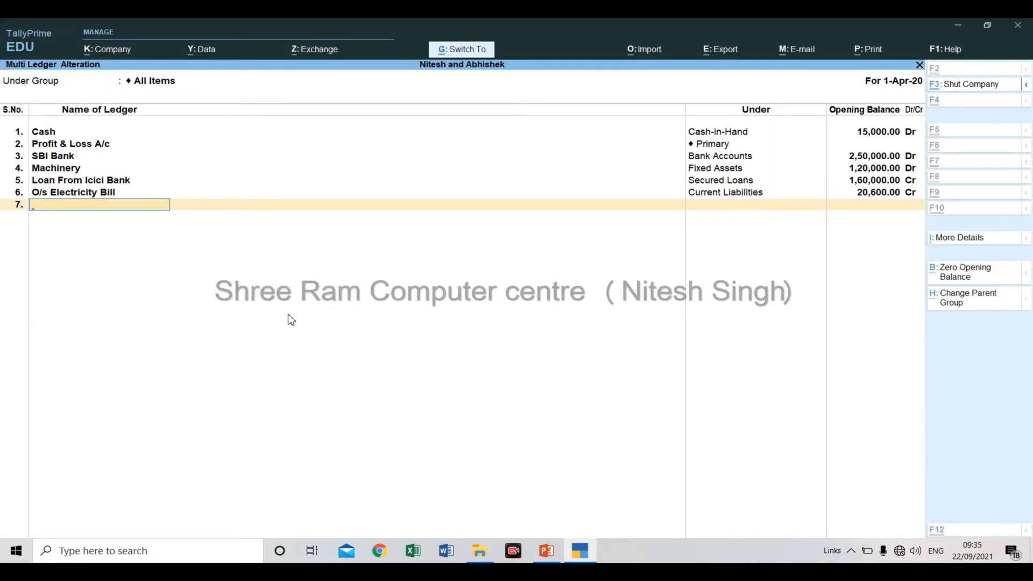
key("ctrl+alt+v")
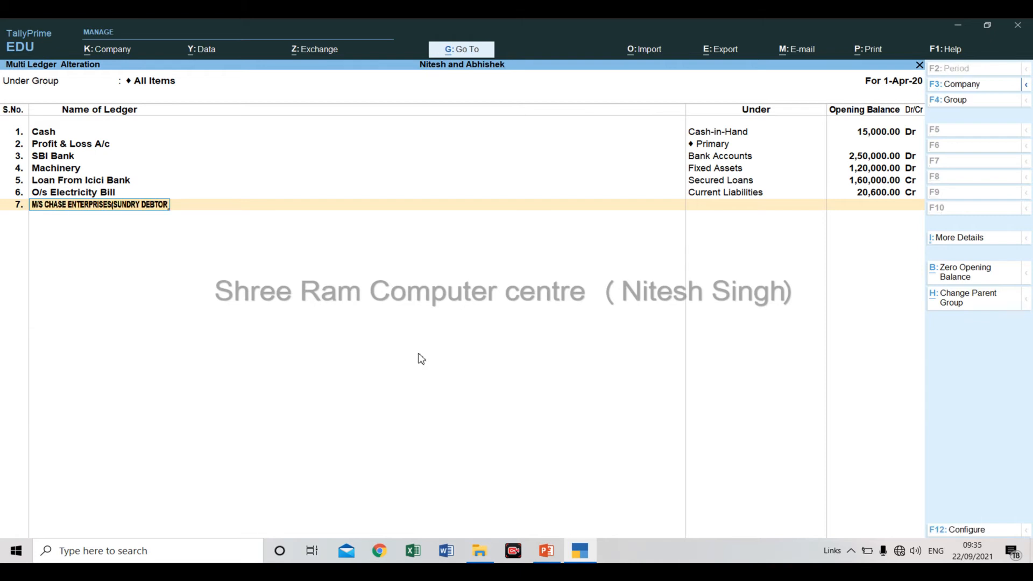
Place the M/S Chase Enterprises ledger under Sundry Debtors with an opening balance of 125000 Dr, and proceed to its bill-wise breakup.
key("Return")
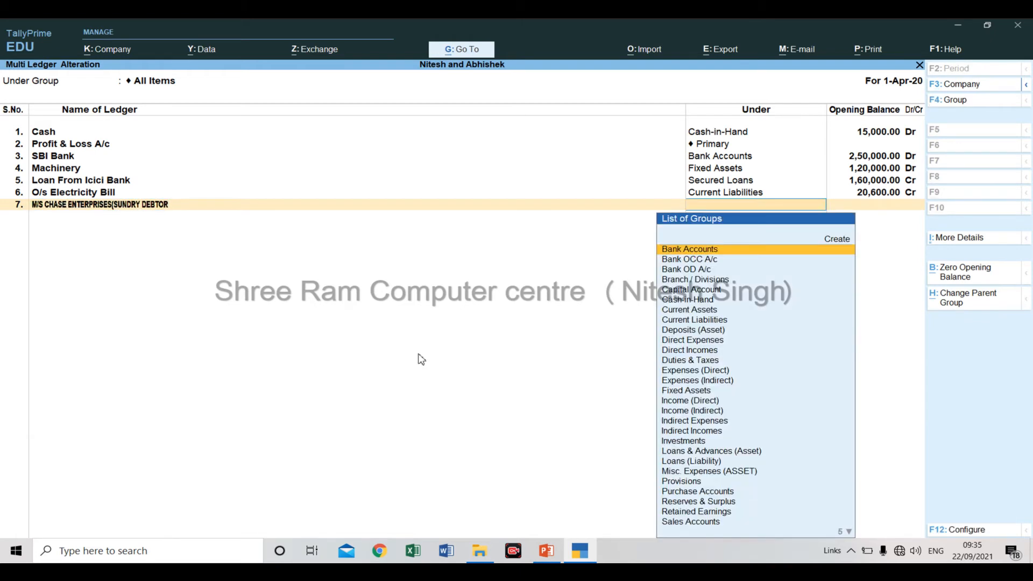
type("Debtors")
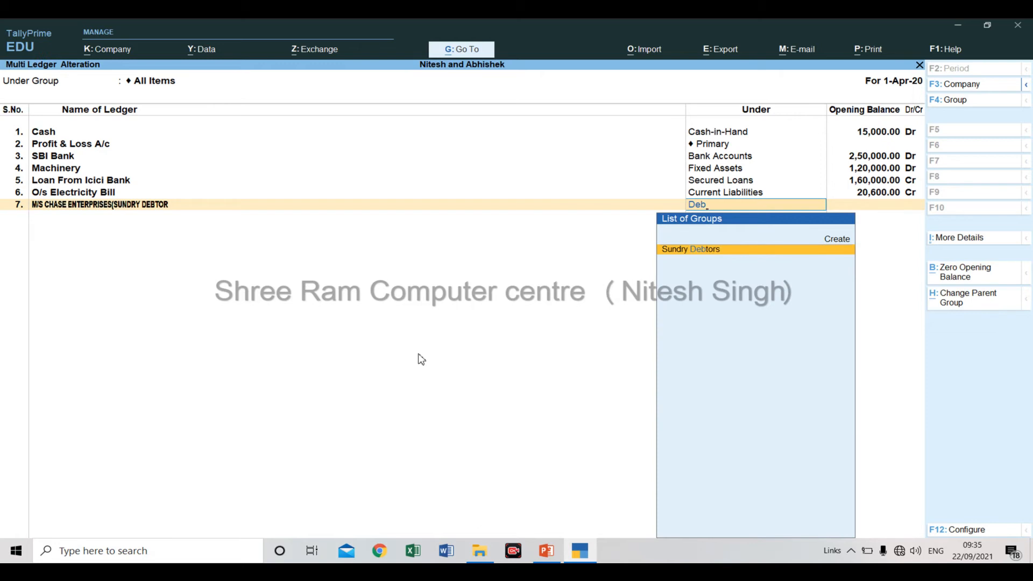
key("Return")
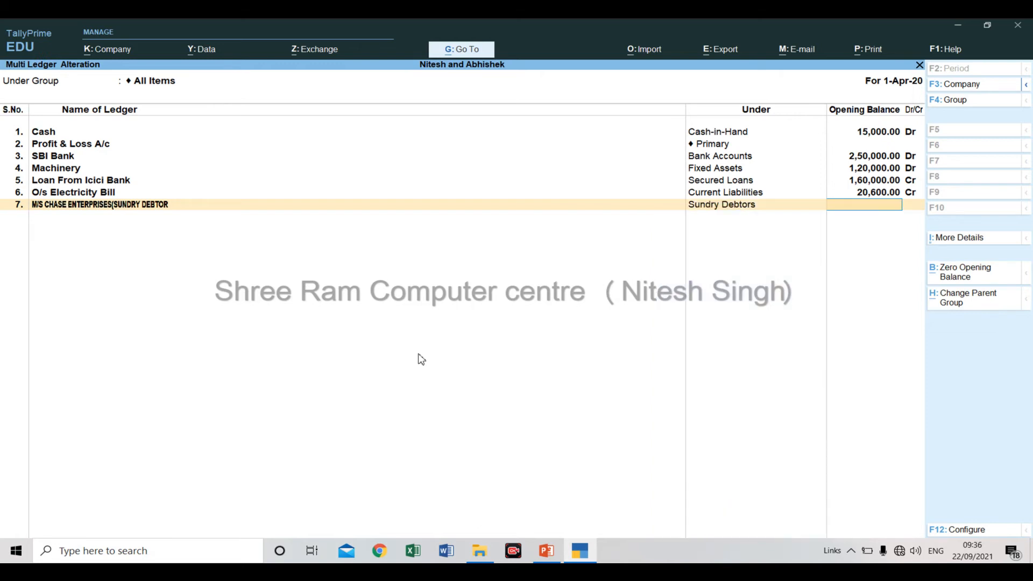
key("alt+Tab")
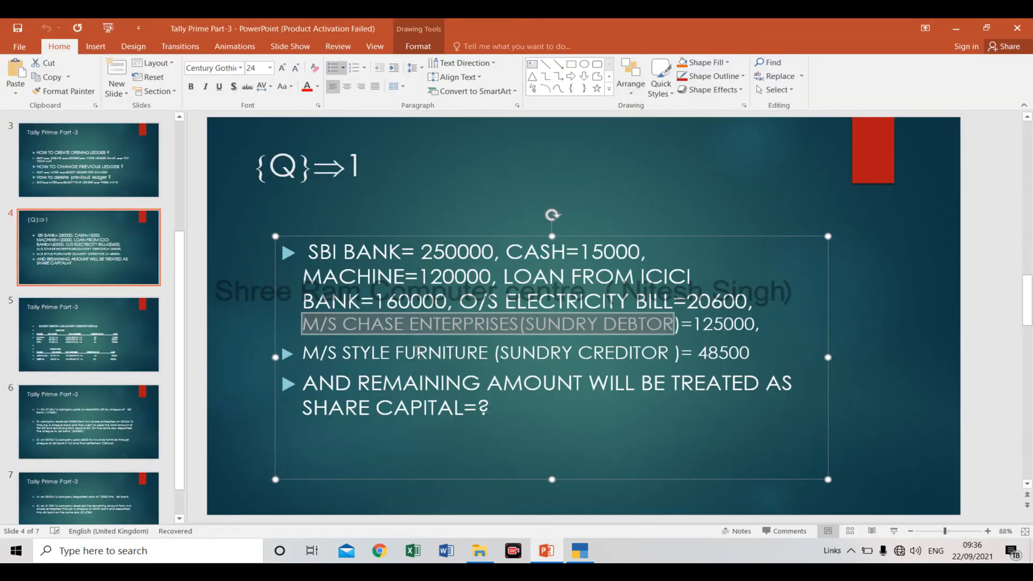
key("alt+Tab")
type("125000")
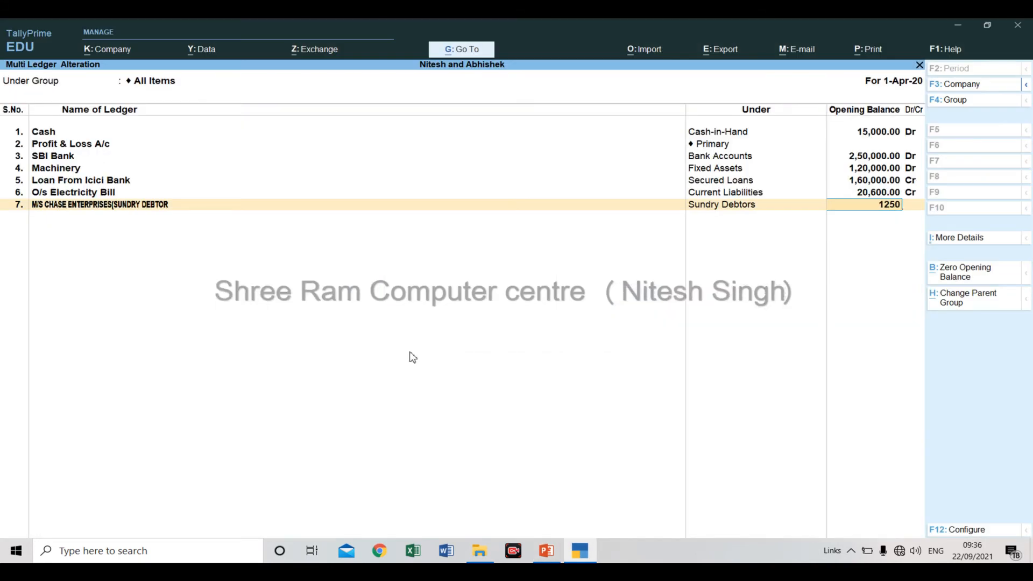
key("Return")
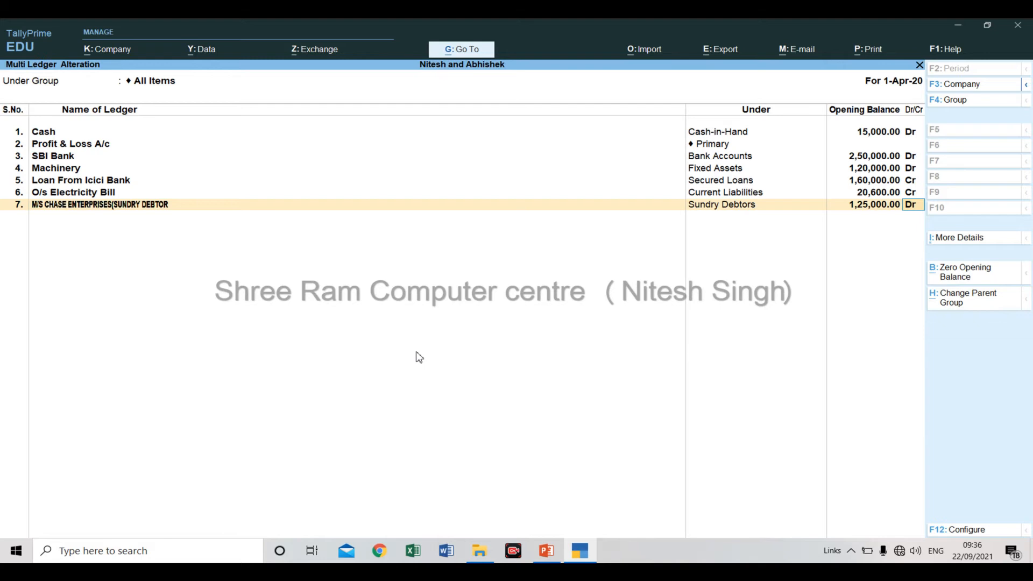
key("Return")
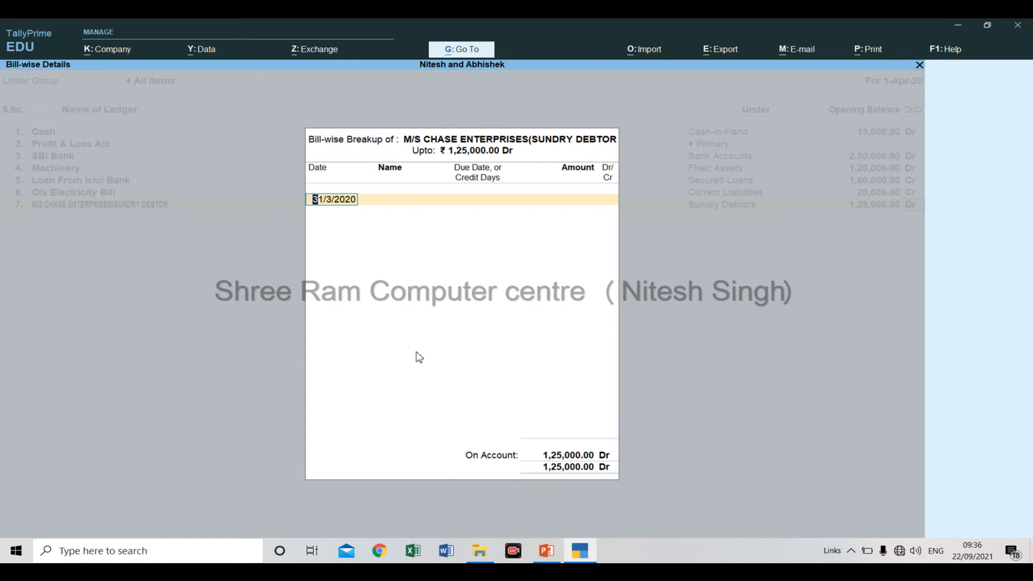
Switch to PowerPoint and copy the first debtor's invoice date, 01/01/16, from the sundry debtor and creditor details on slide 5.
key("alt+Tab")
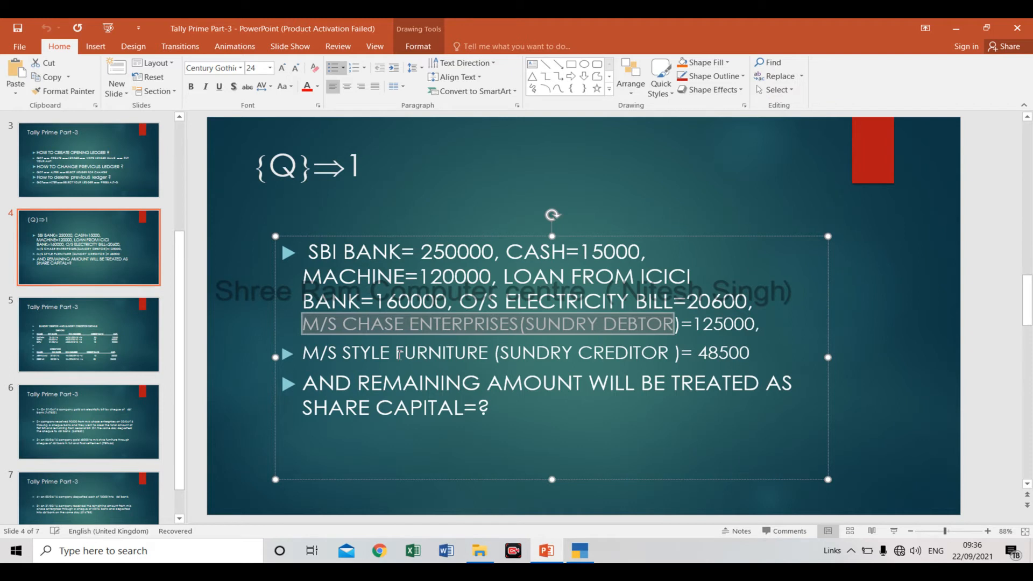
key("Down")
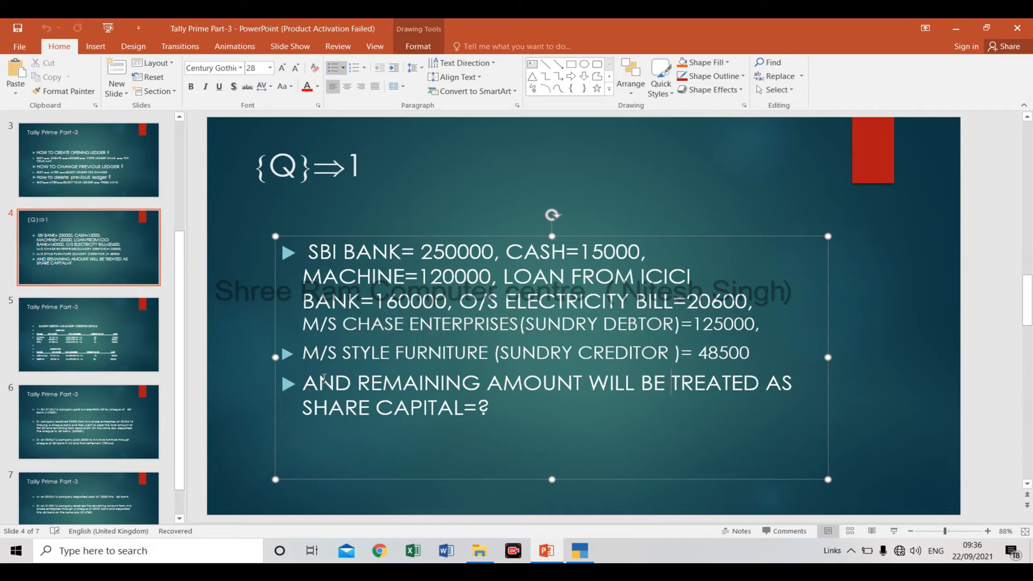
left_click(131, 329)
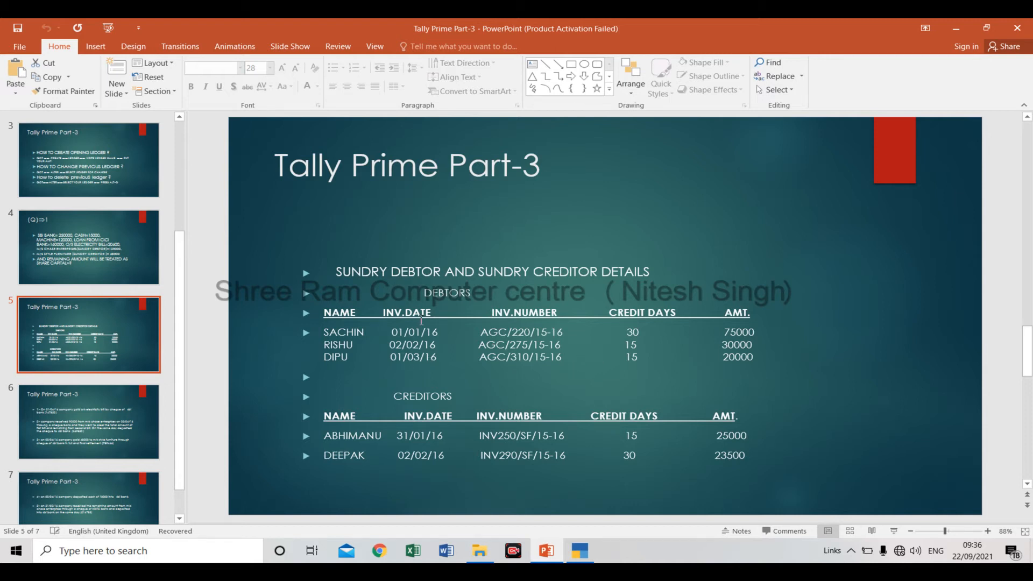
left_click(394, 335)
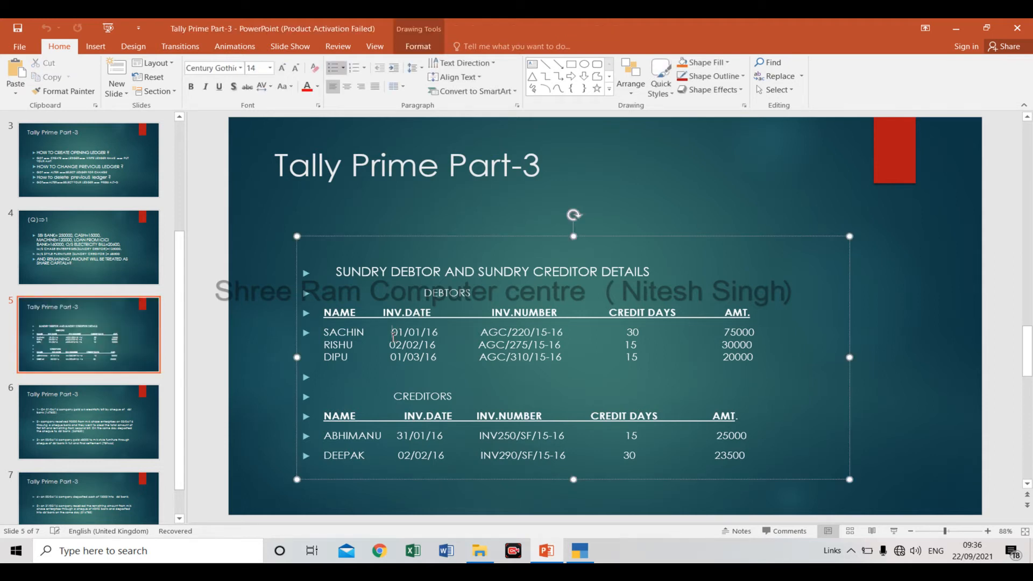
left_click(444, 332, "shift")
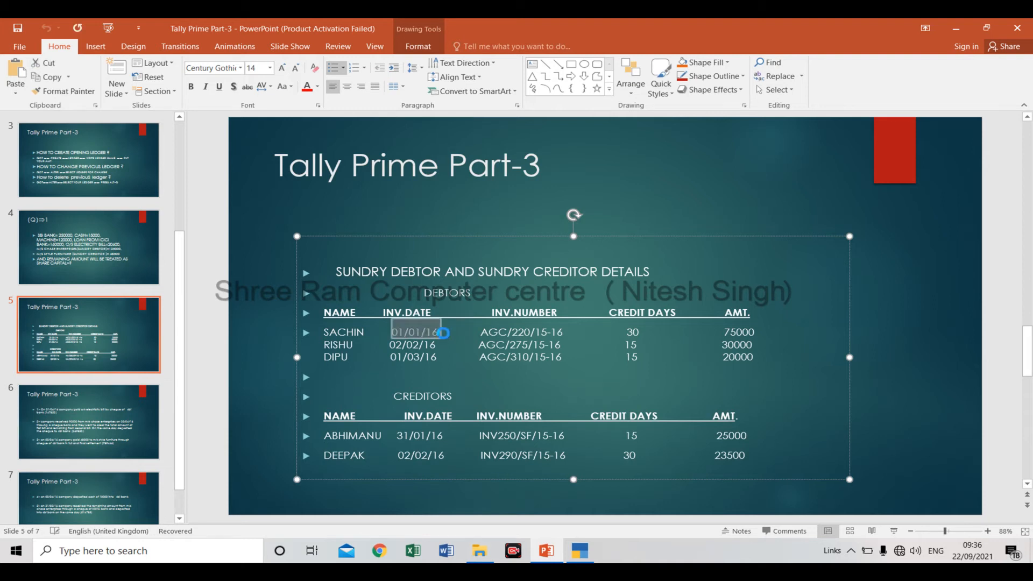
Paste the copied date as the first bill date in TallyPrime's bill-wise breakup and change its year to 20.
key("alt+Tab")
key("ctrl+alt+v")
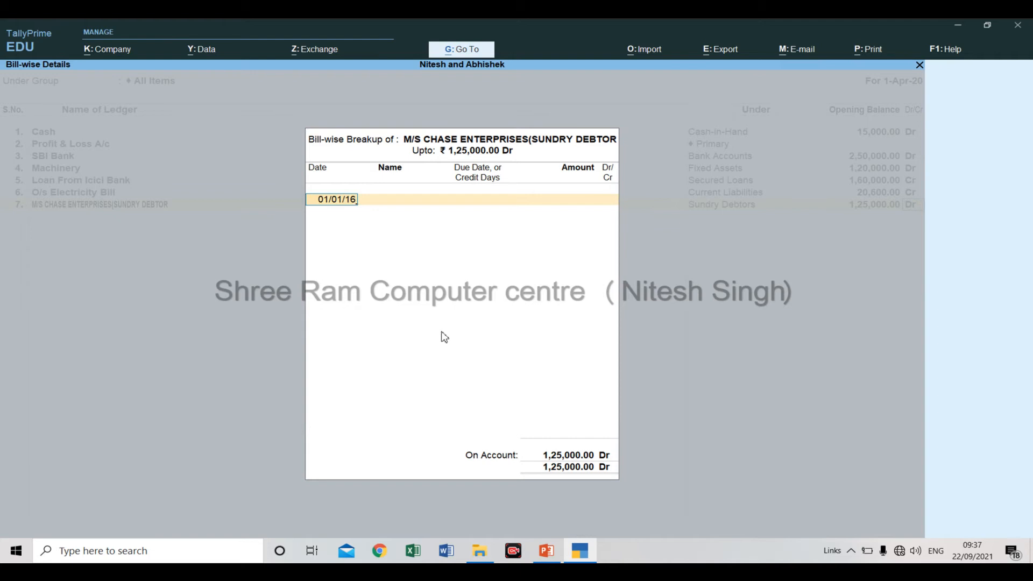
key("BackSpace")
key("BackSpace")
type("20")
key("Return")
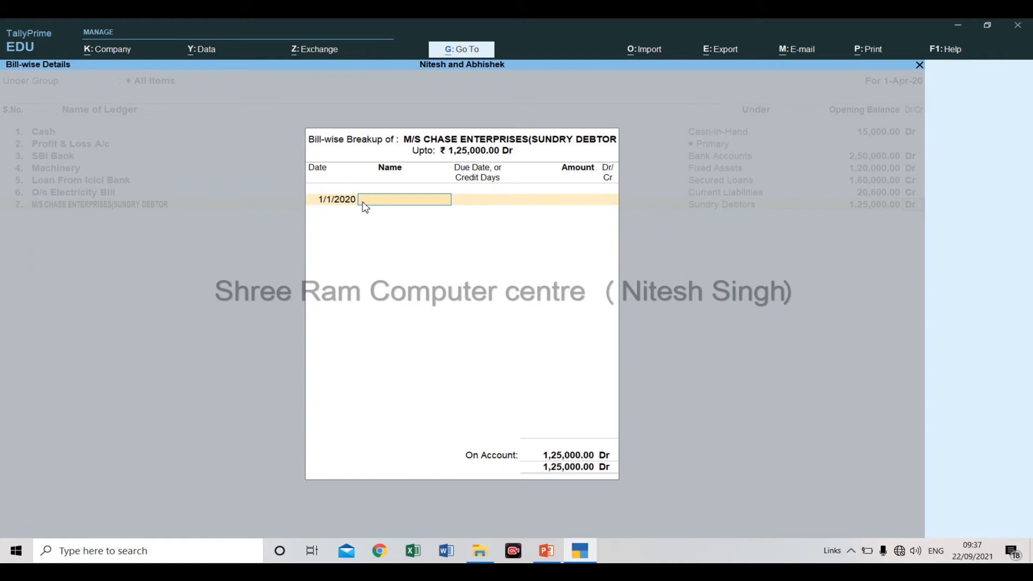
Copy invoice number AGC/220/15-16 from the PowerPoint debtors table and paste it as the first bill's name in TallyPrime.
key("alt+Tab")
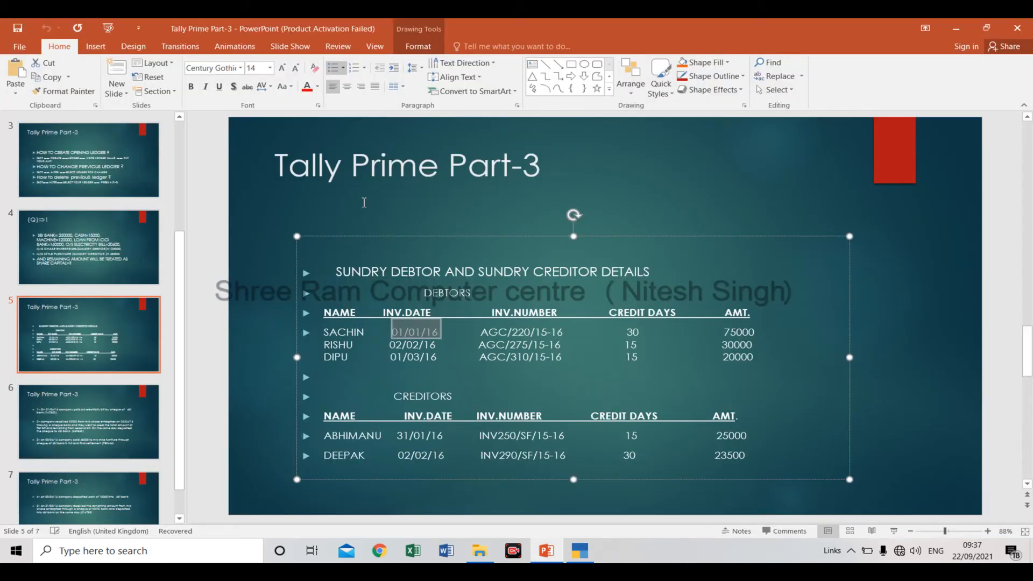
left_click(471, 336)
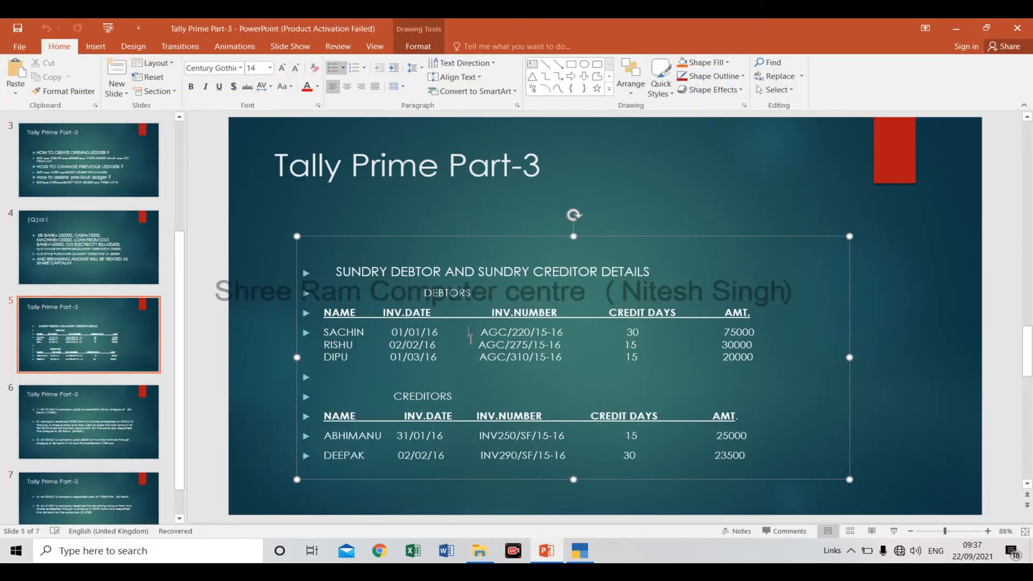
key("shift+Right")
key("shift+Right")
key("shift+Right")
key("shift+Right")
key("shift+Right")
key("shift+Right")
key("shift+Right")
key("shift+Right")
key("shift+Right")
key("shift+Right")
key("shift+Right")
key("shift+Right")
key("shift+Right")
key("shift+Right")
key("shift+Right")
key("shift+Right")
key("shift+Right")
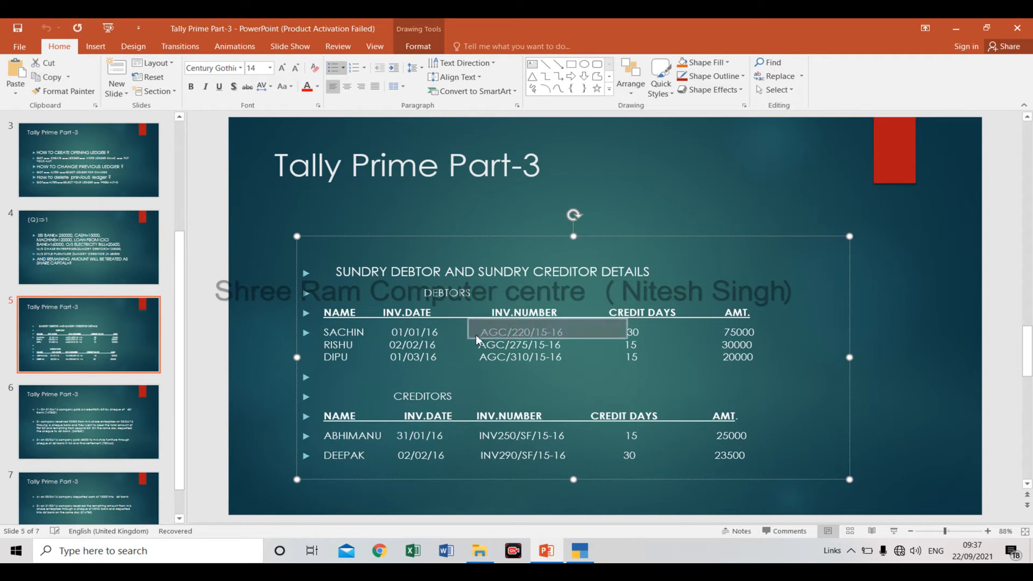
key("shift+Left")
key("shift+Left")
key("shift+Left")
key("shift+Left")
key("shift+Left")
key("shift+Left")
key("shift+Left")
key("shift+Left")
key("shift+Left")
key("shift+Left")
key("shift+Left")
key("shift+Left")
key("shift+Left")
key("shift+Left")
key("shift+Left")
key("shift+Left")
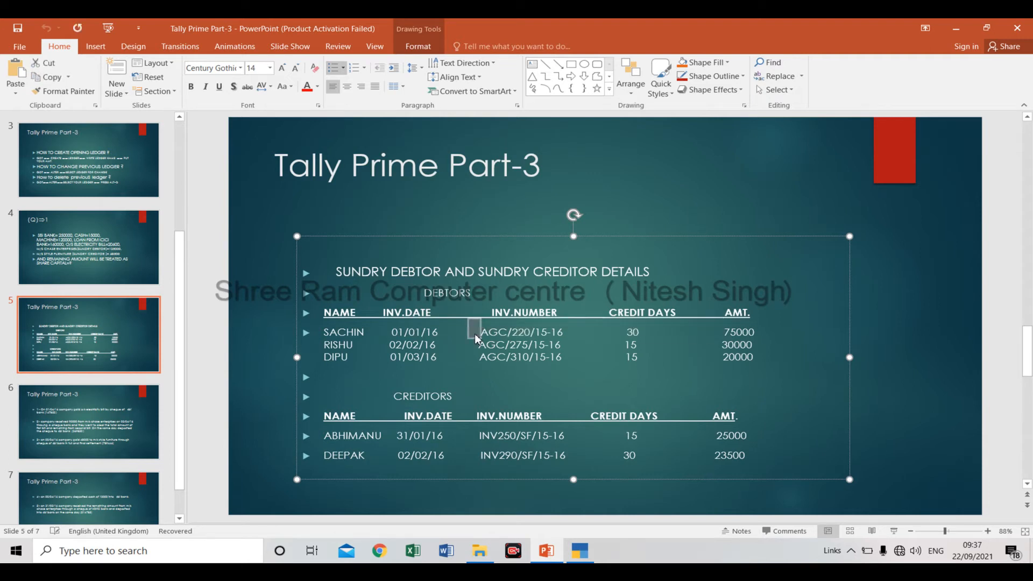
key("ctrl+shift+Right")
key("ctrl+c")
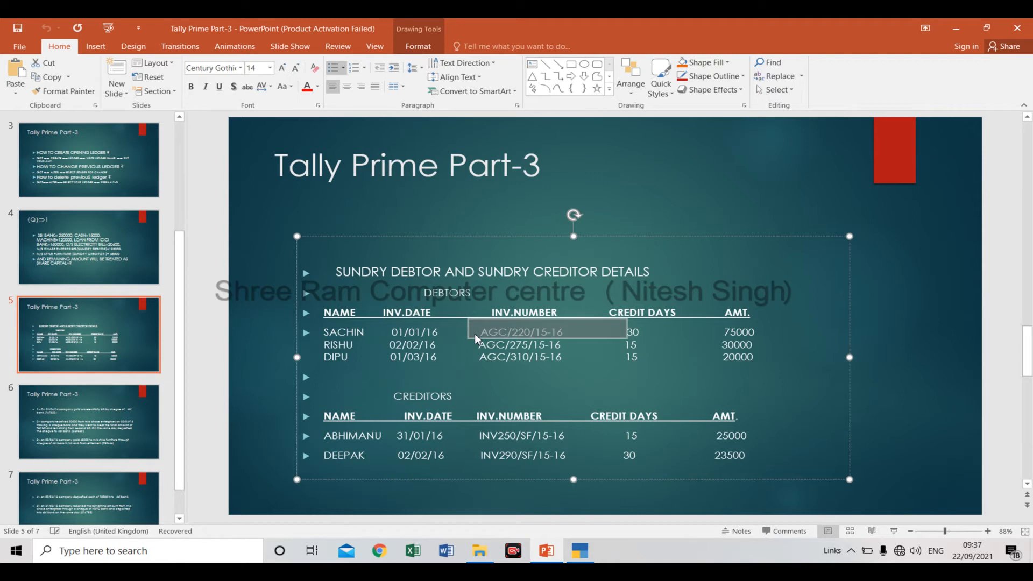
key("alt+Tab")
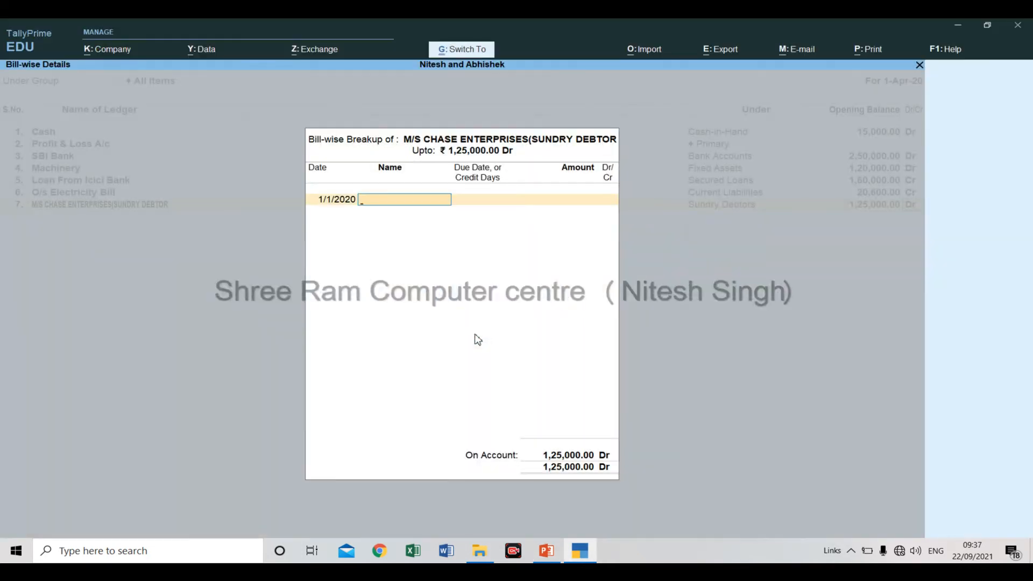
key("ctrl+v")
key("Return")
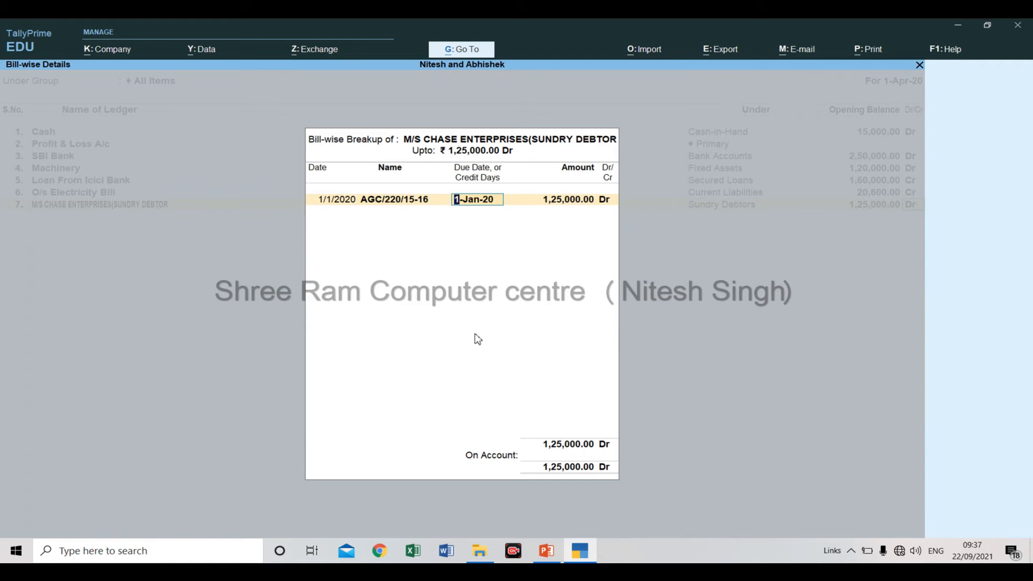
Check the first debtor's credit days on the PowerPoint slide and set the first bill's credit period to 30 days in TallyPrime.
key("alt+Tab")
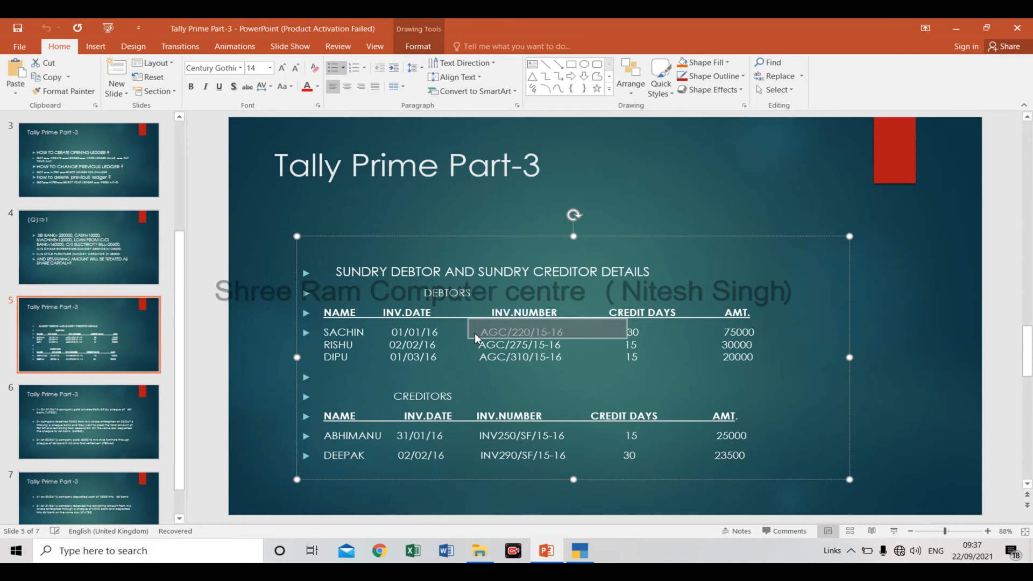
key("alt+Tab")
type("30")
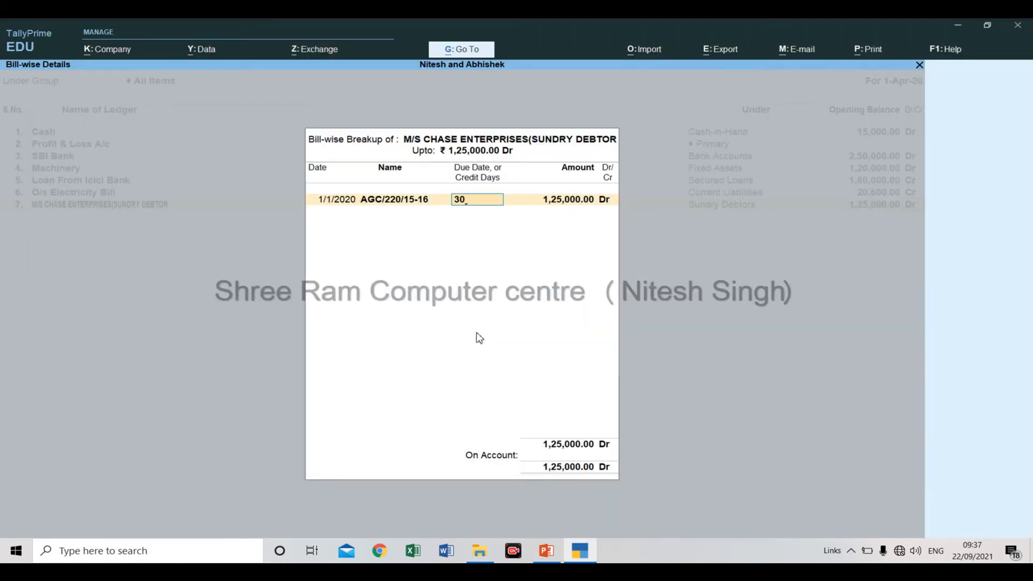
key("Return")
key("alt+Tab")
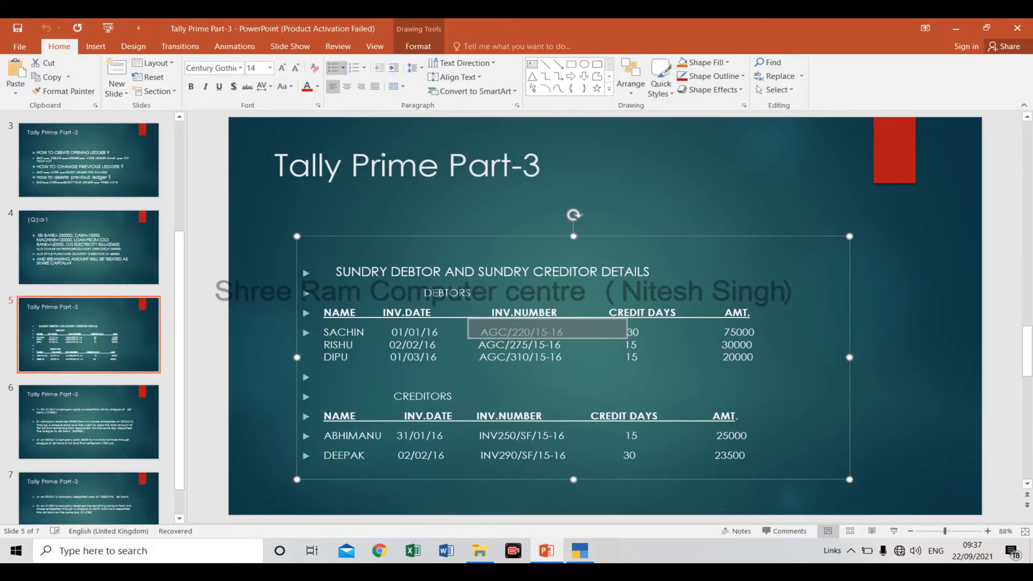
type("75")
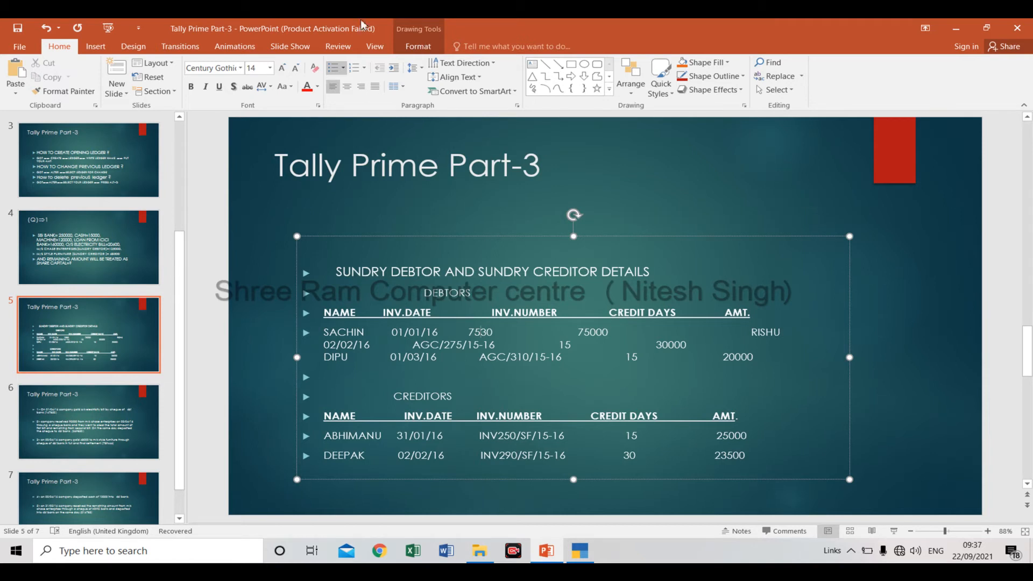
left_click(45, 27)
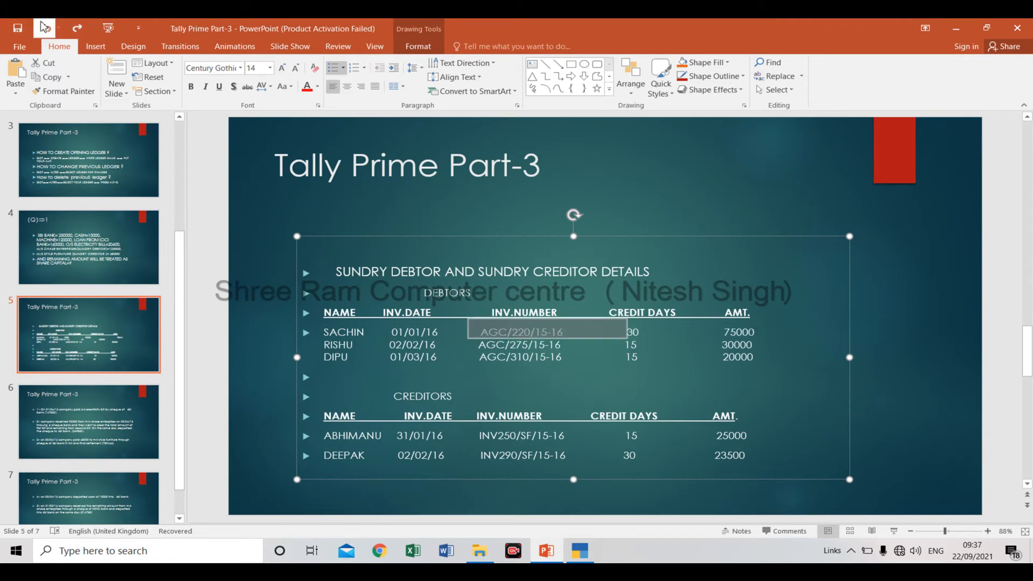
key("alt+Tab")
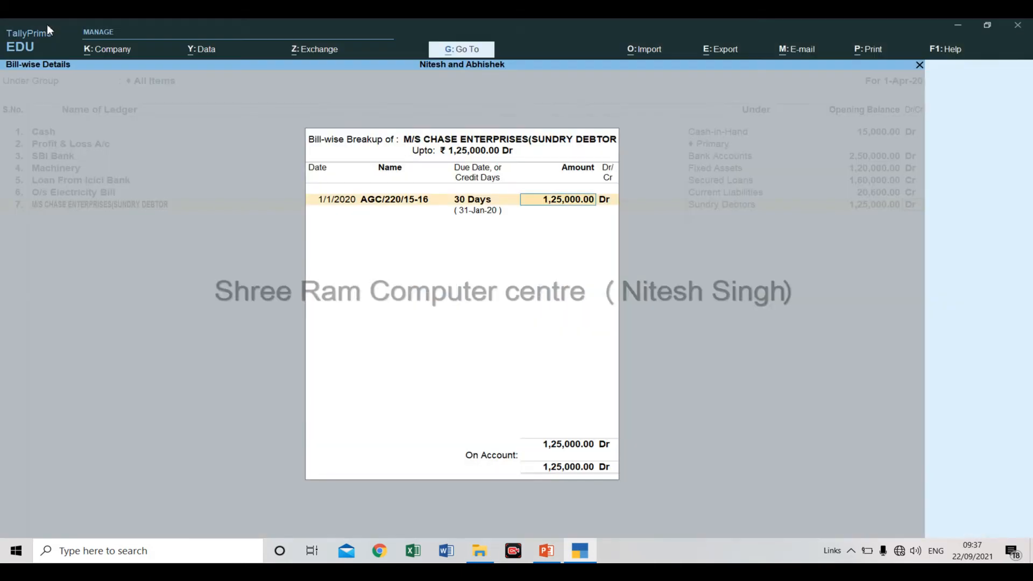
Set the amount of bill AGC/220/15-16 to 75000 Dr and continue to a new bill row.
type("75000")
key("Return")
key("Return")
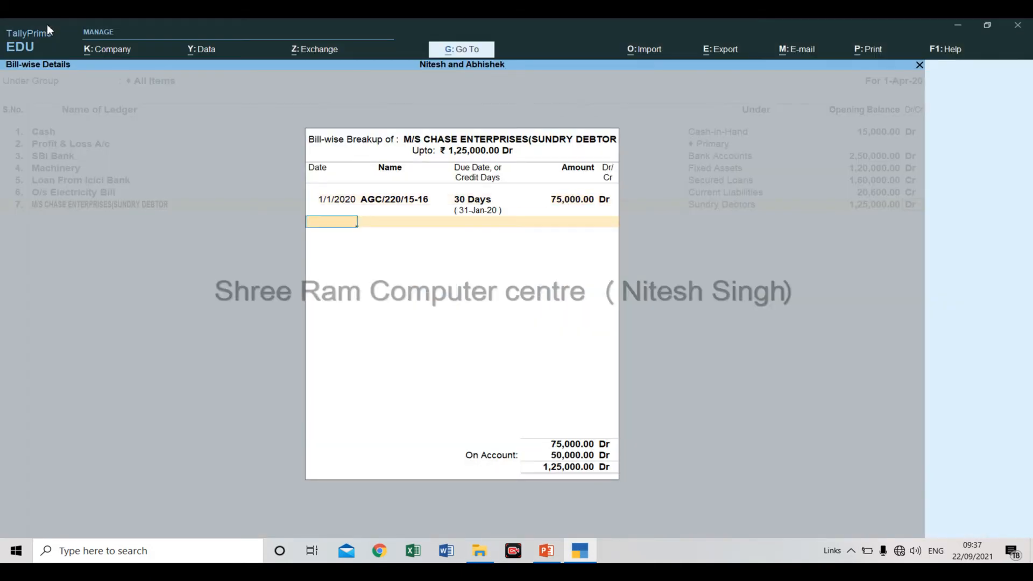
Copy the second debtor's invoice date, 02/02/16, from PowerPoint, paste it as TallyPrime's second bill date, and change its year to 20.
key("alt+Tab")
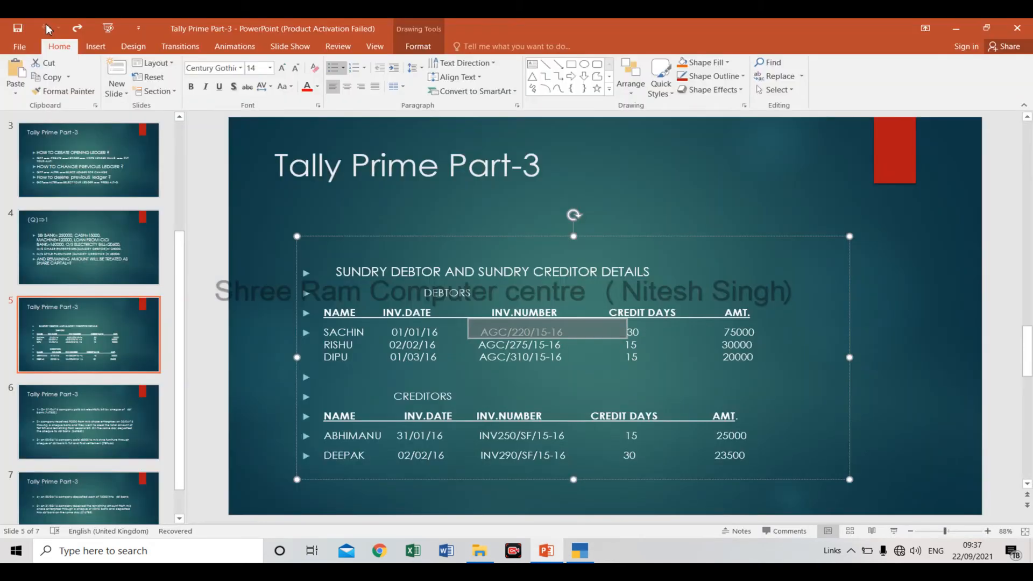
left_click(375, 347)
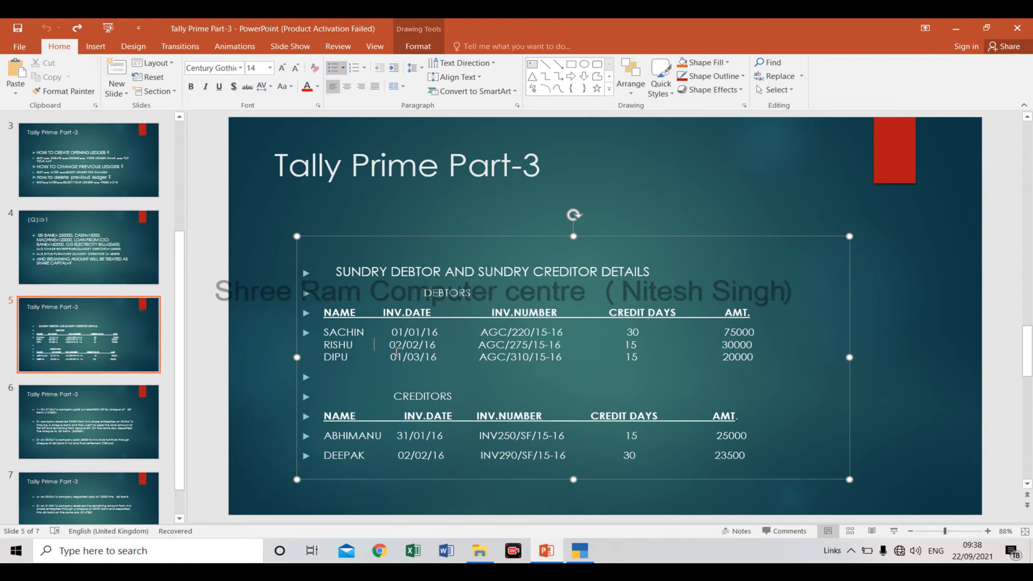
double_click(397, 347)
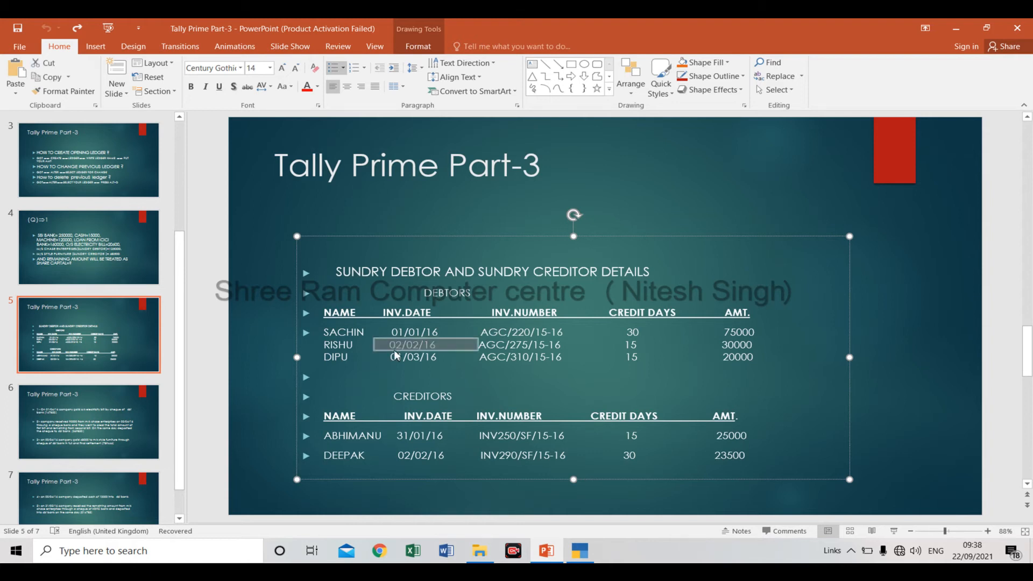
key("alt+Tab")
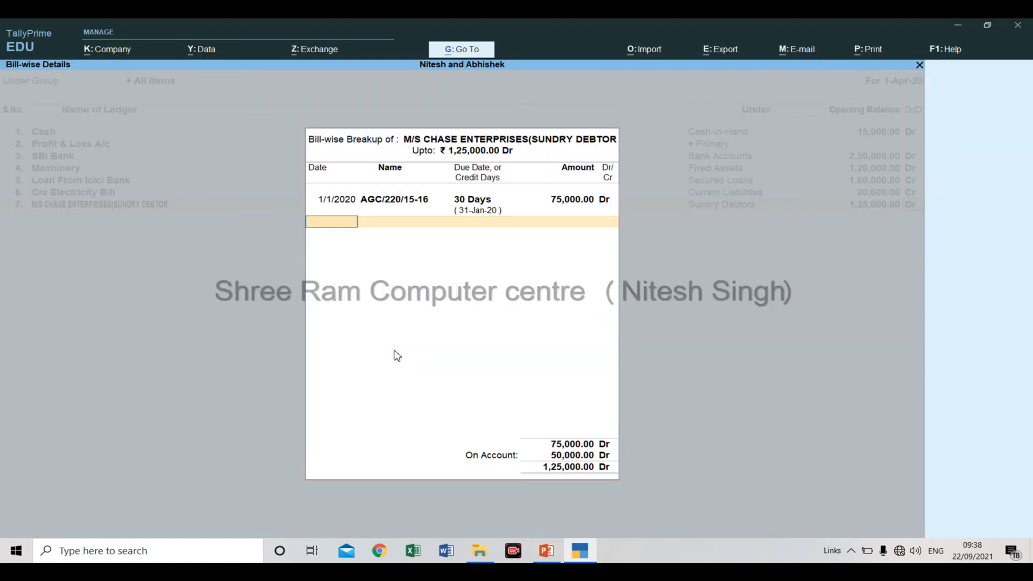
key("ctrl+alt+v")
key("BackSpace")
type("20")
key("Return")
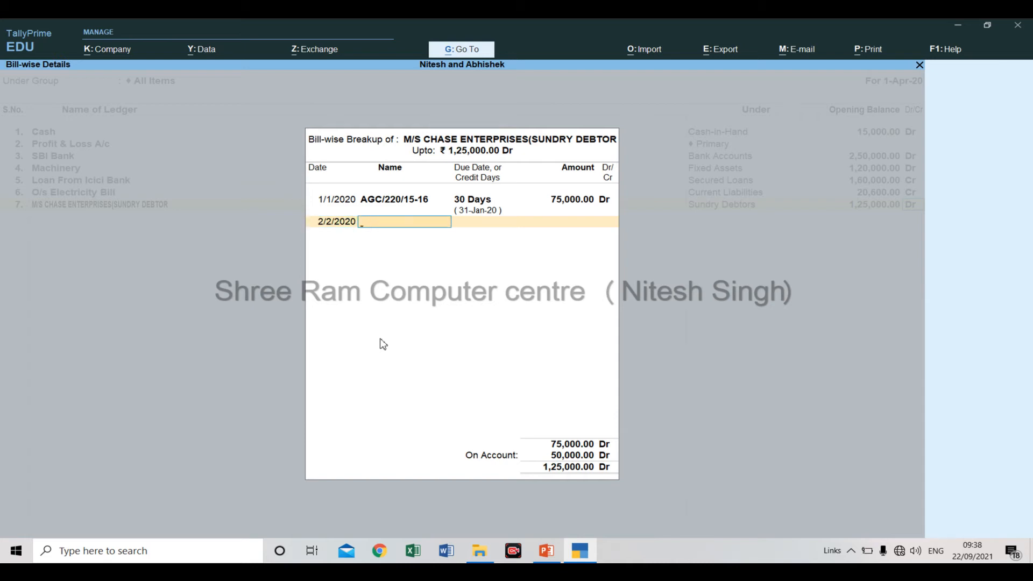
Copy invoice number AGC/275/15-16 from the PowerPoint debtors table and paste it as the second bill's name in TallyPrime.
key("alt+Tab")
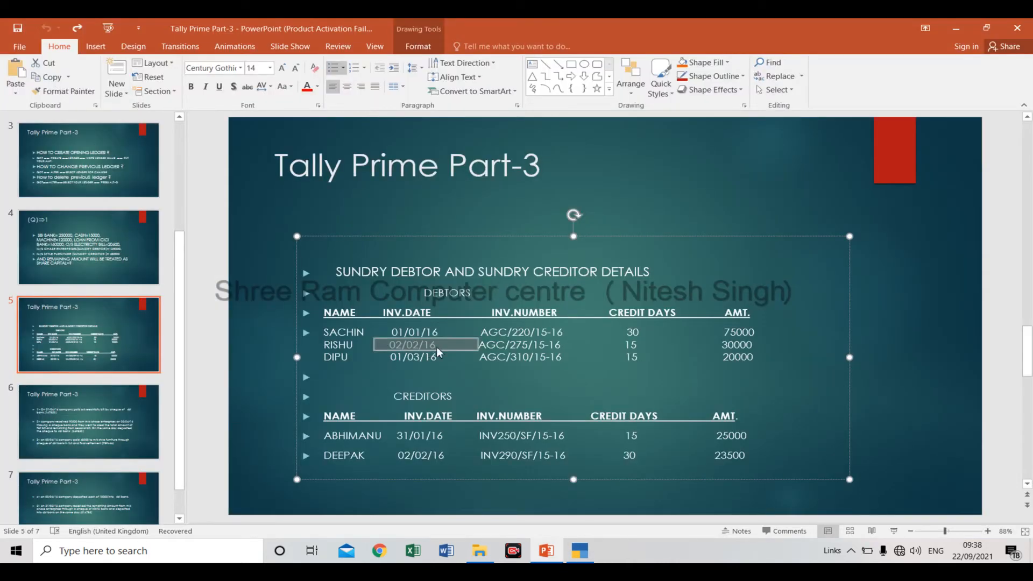
left_click(471, 344)
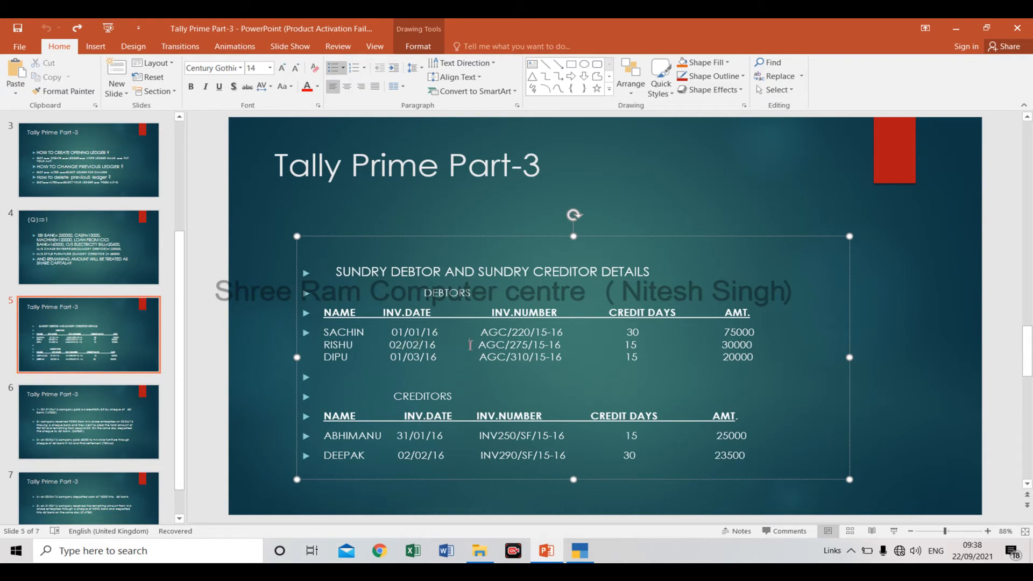
left_click_drag(470, 345, 624, 344)
key("ctrl+c")
key("alt+Tab")
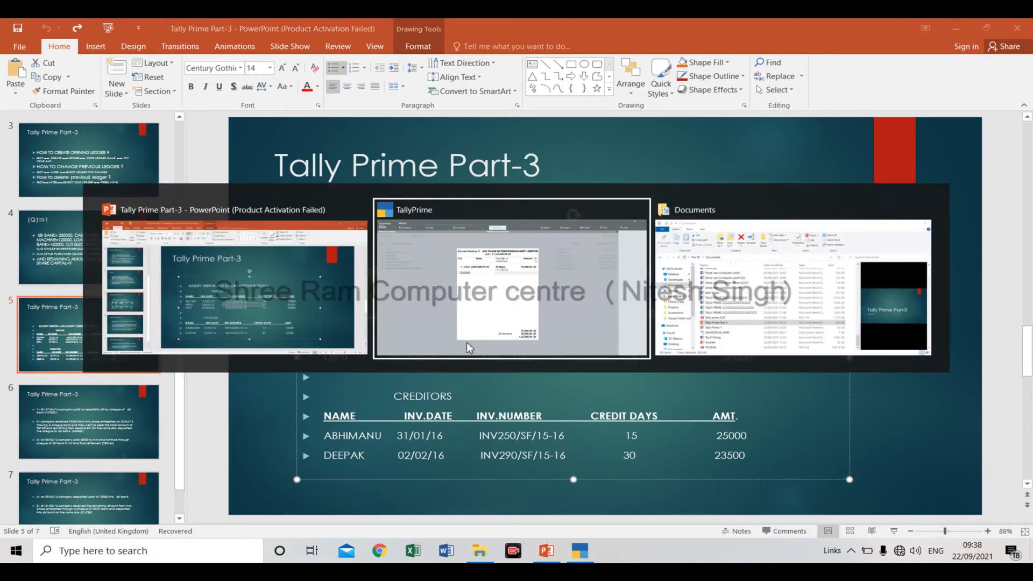
key("ctrl+v")
key("Return")
Give bill AGC/275/15-16 a credit period of 15 days and an amount of 30000 Dr.
type("2")
key("Return")
type("15")
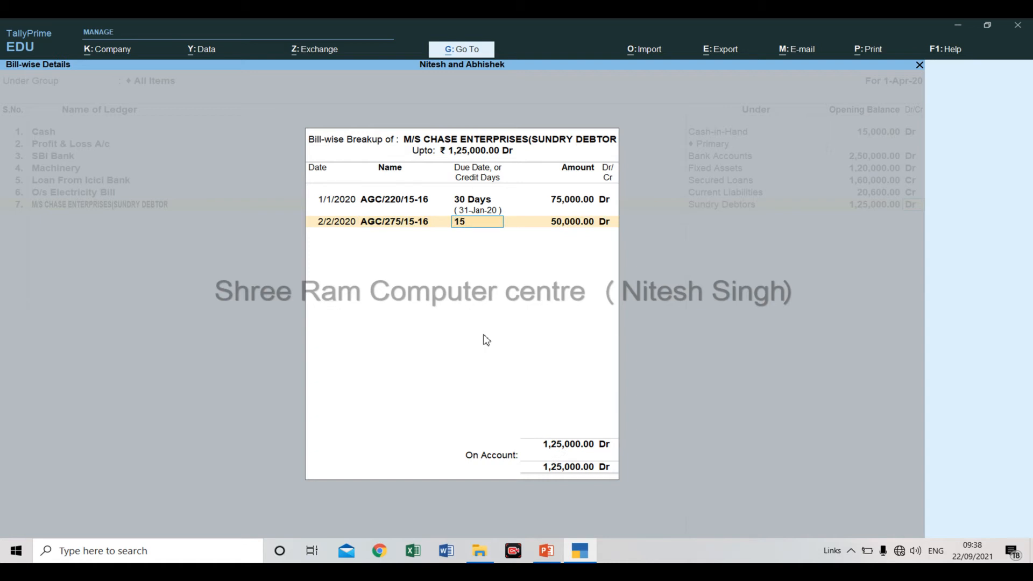
key("Return")
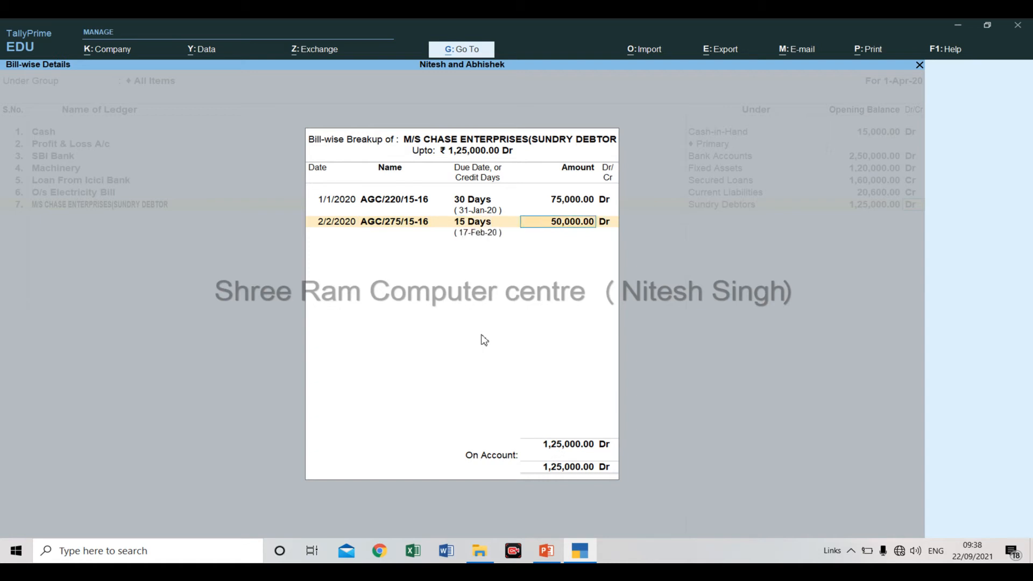
type("30,")
type("00")
type("00")
key("Return")
key("Return")
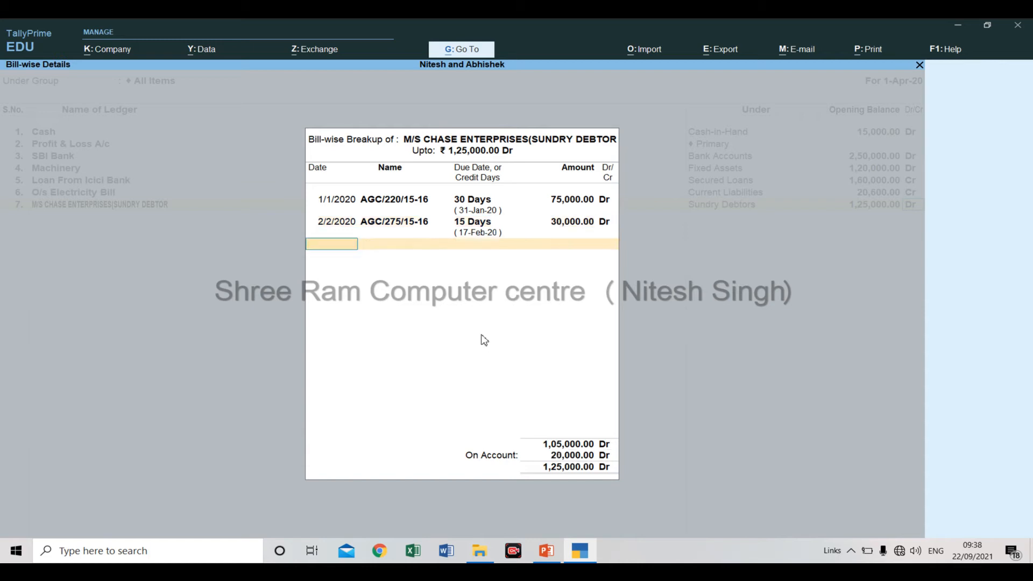
Copy the third debtor's invoice date, 01/03/16, from PowerPoint, paste it as TallyPrime's third bill date, and change its year to 20.
key("alt+Tab")
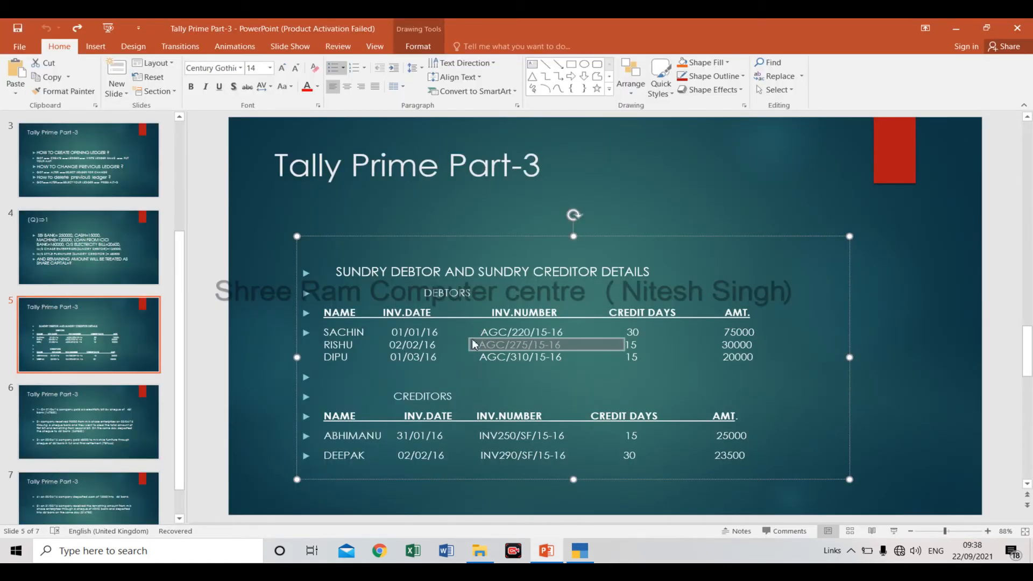
left_click(389, 357)
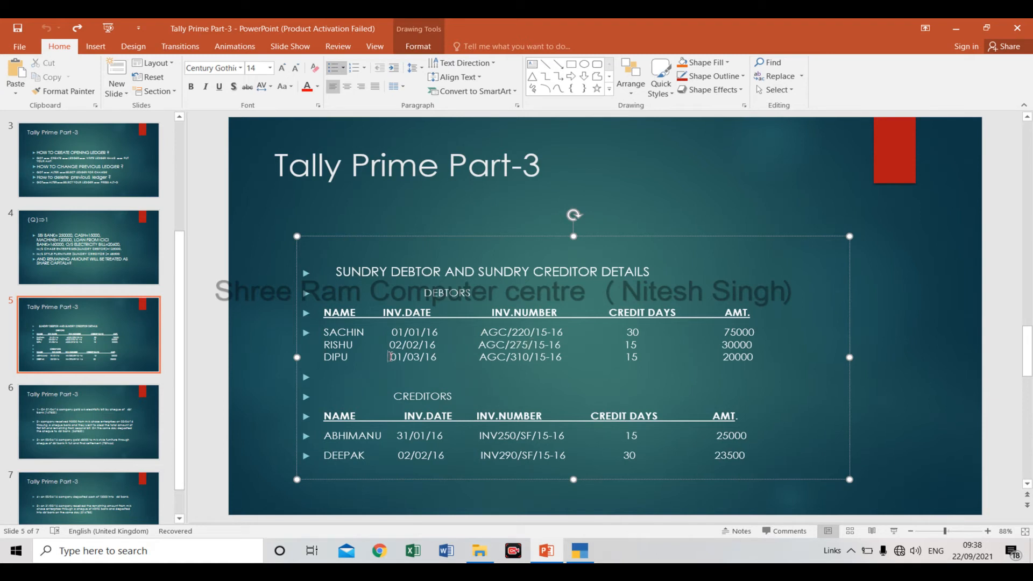
double_click(389, 357)
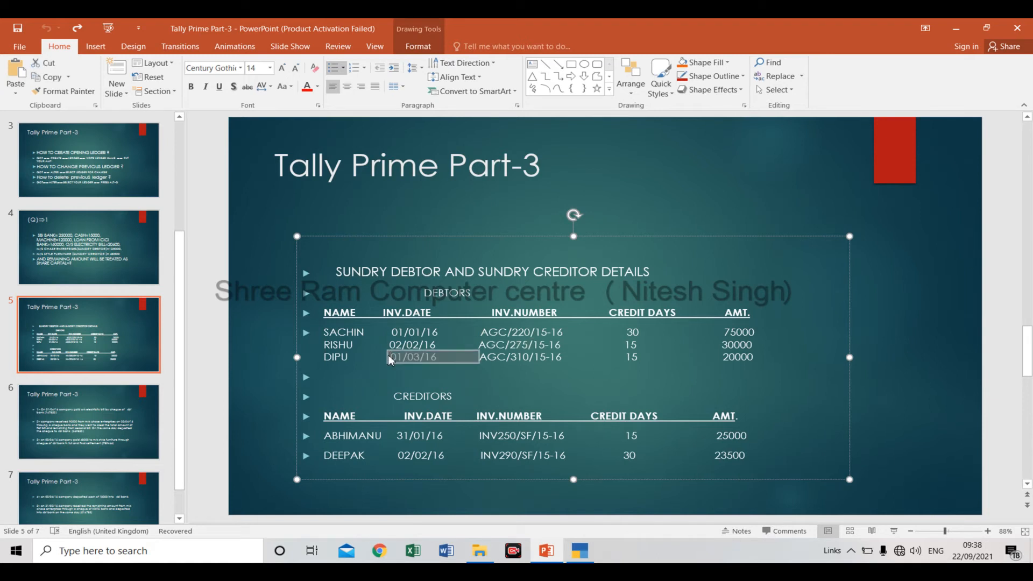
key("alt+Tab")
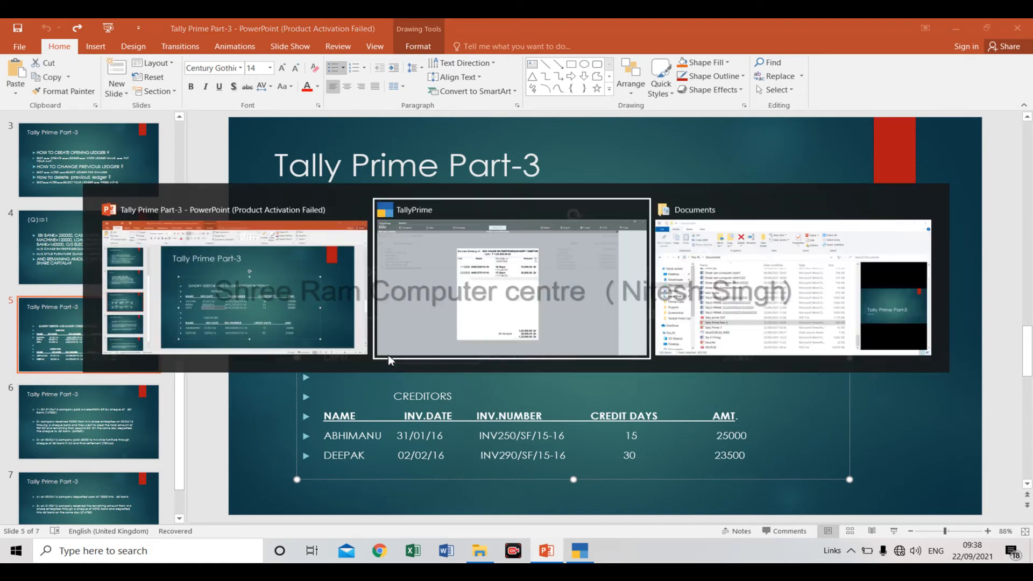
key("ctrl+alt+v")
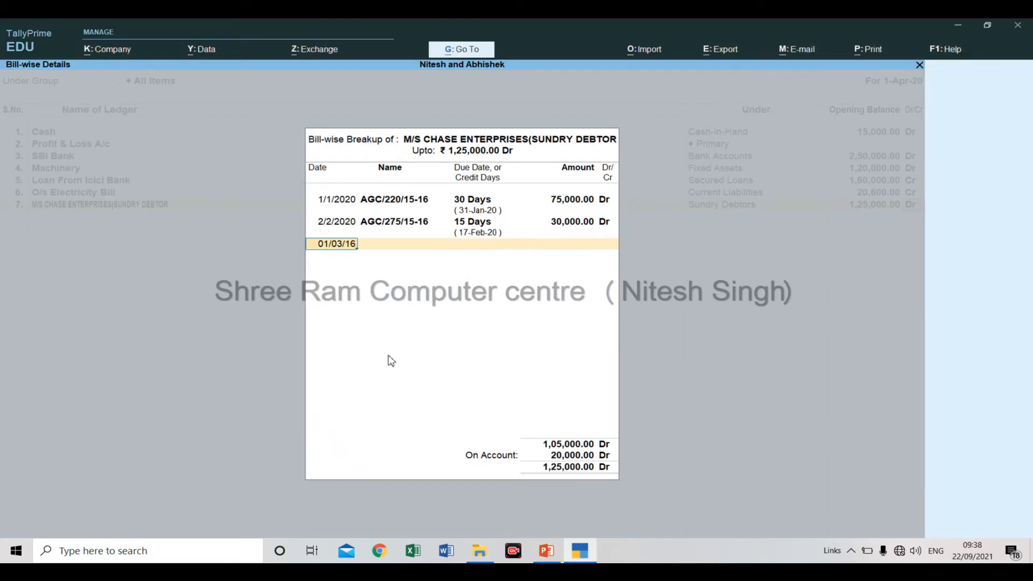
key("BackSpace")
key("BackSpace")
type("20")
key("Return")
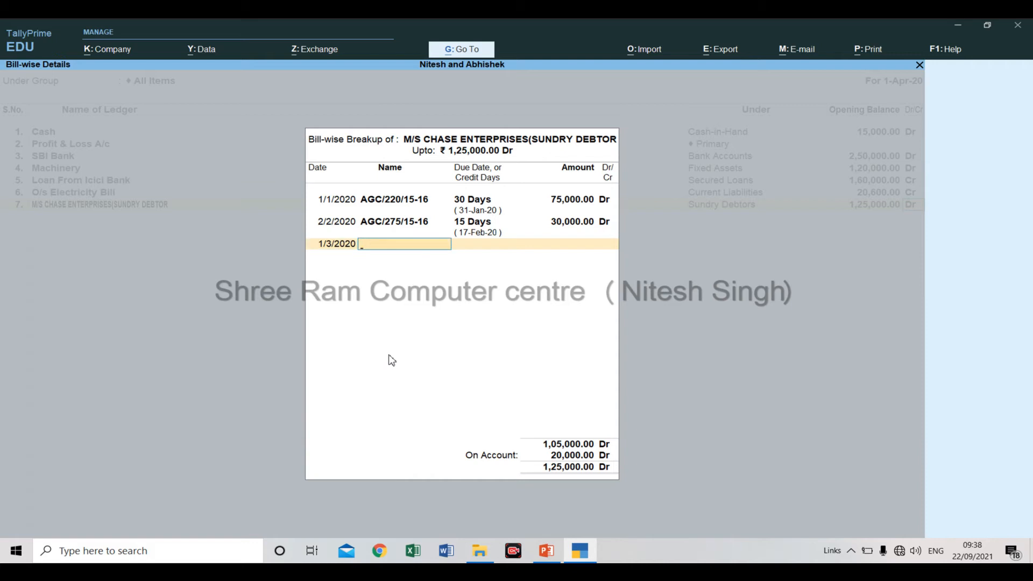
Copy invoice number AGC/310/15-16 from the PowerPoint debtors table and paste it as the third bill's name in TallyPrime.
key("alt+Tab")
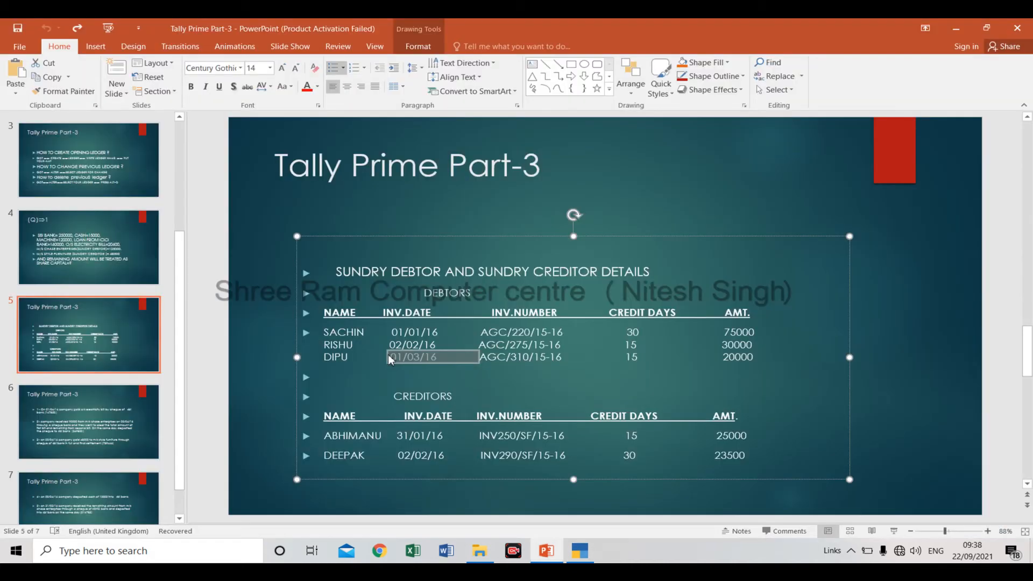
left_click(457, 358)
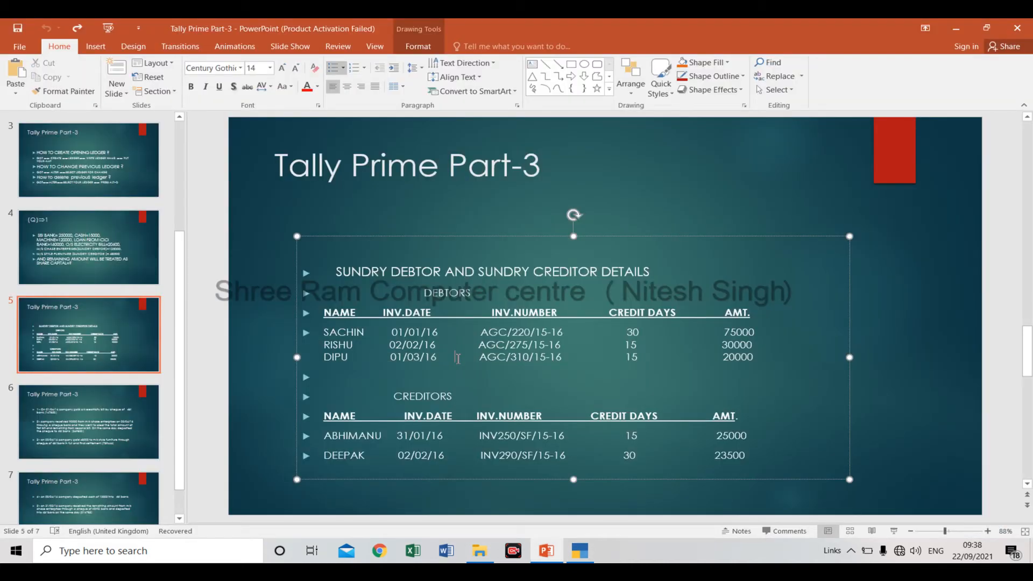
key("ctrl+shift+Right")
key("ctrl+shift+Right")
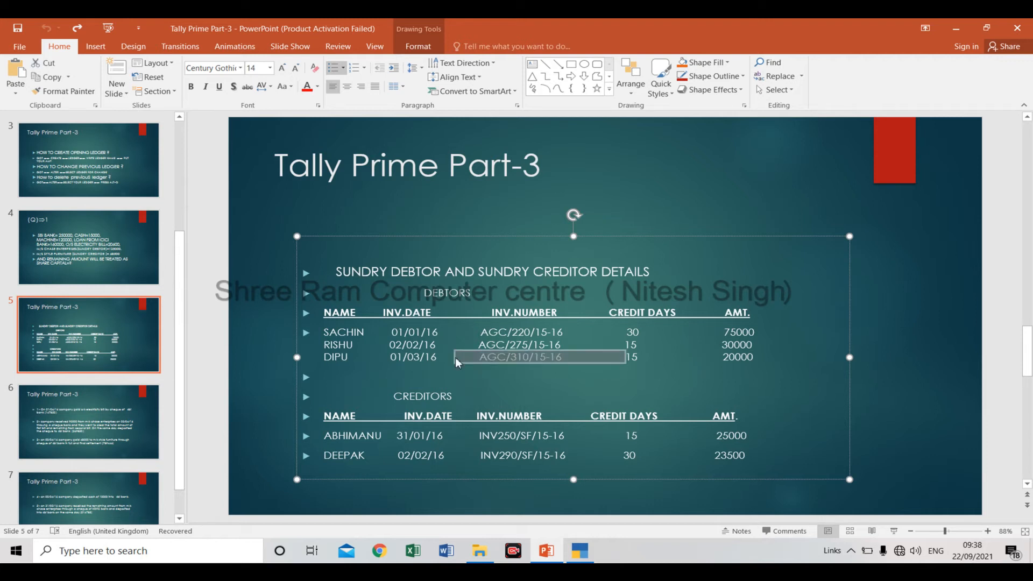
key("ctrl+c")
key("alt+Tab")
key("ctrl+v")
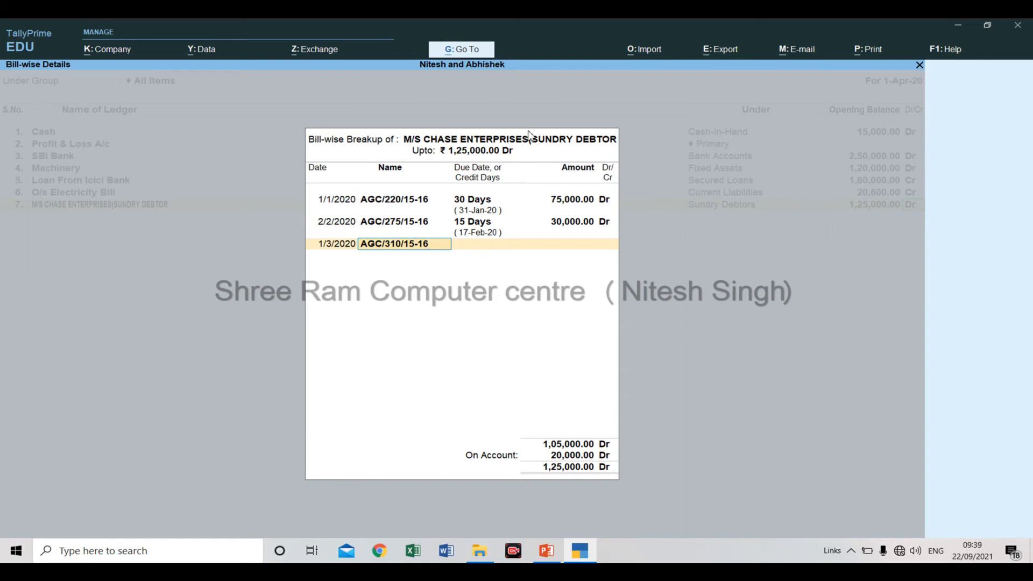
Give bill AGC/310/15-16 a credit period of 15 days and an amount of 20000 Dr, completing the debtor's bill-wise breakup.
key("Return")
type("15")
key("Return")
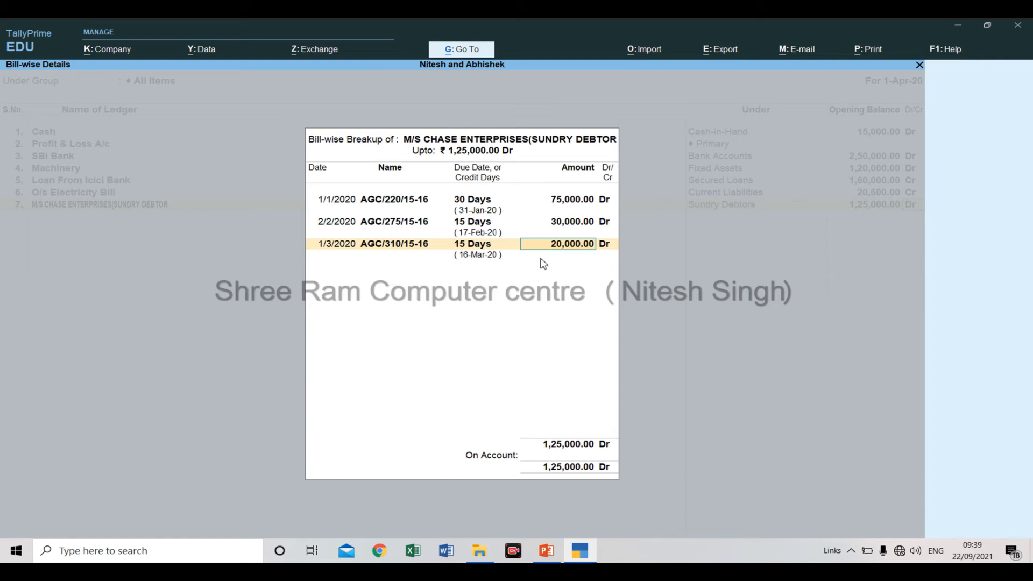
key("Return")
key("Return")
key("Return")
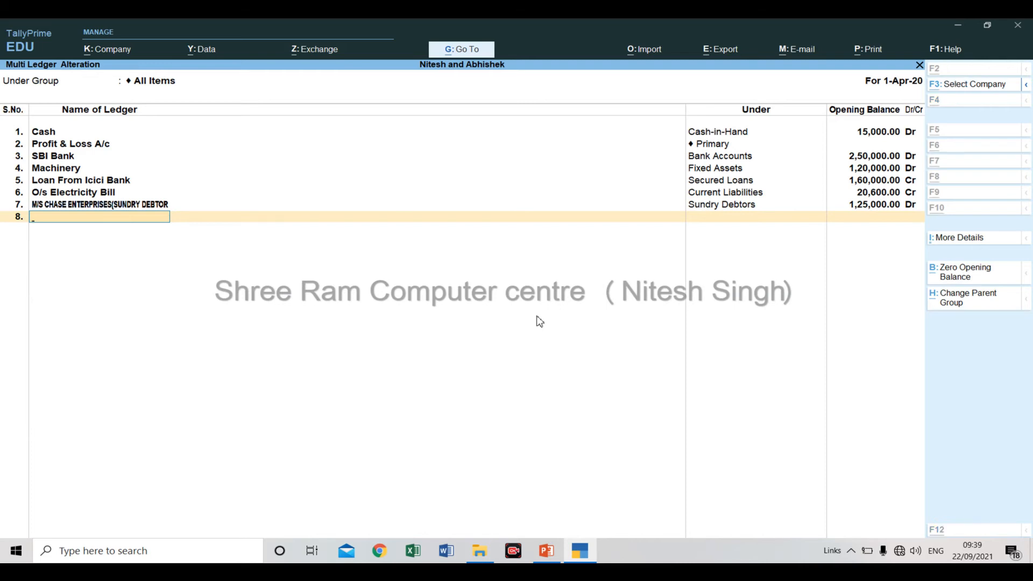
Switch to PowerPoint and select the creditor name M/S STYLE FURNITURE (SUNDRY CREDITOR on the question slide.
key("alt+Tab")
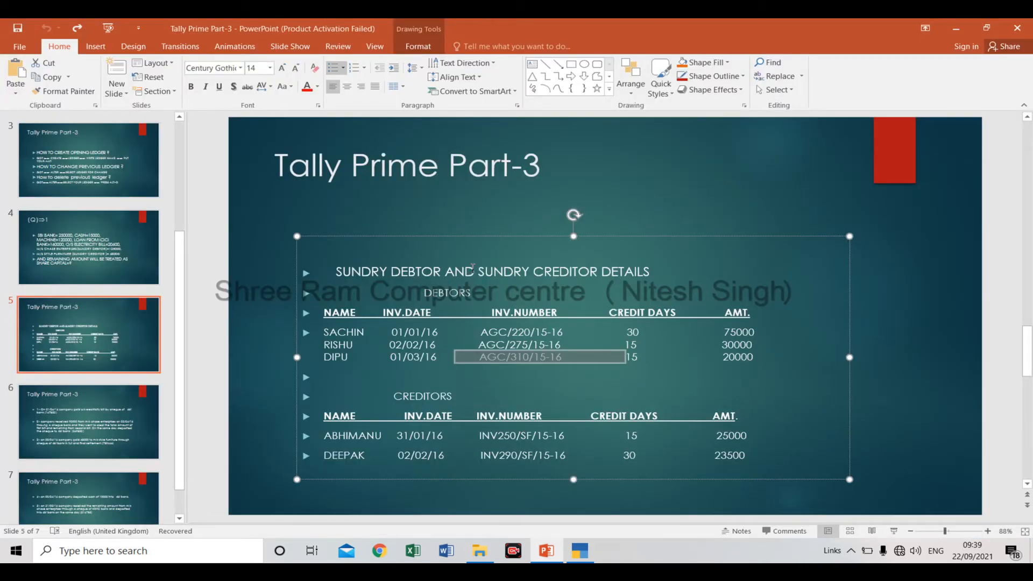
left_click(161, 260)
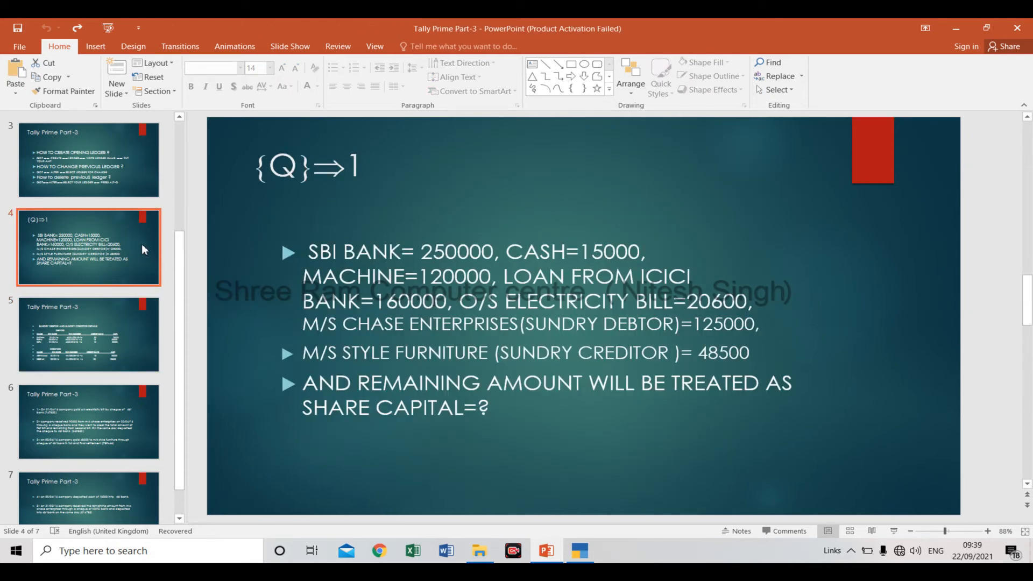
left_click(307, 354)
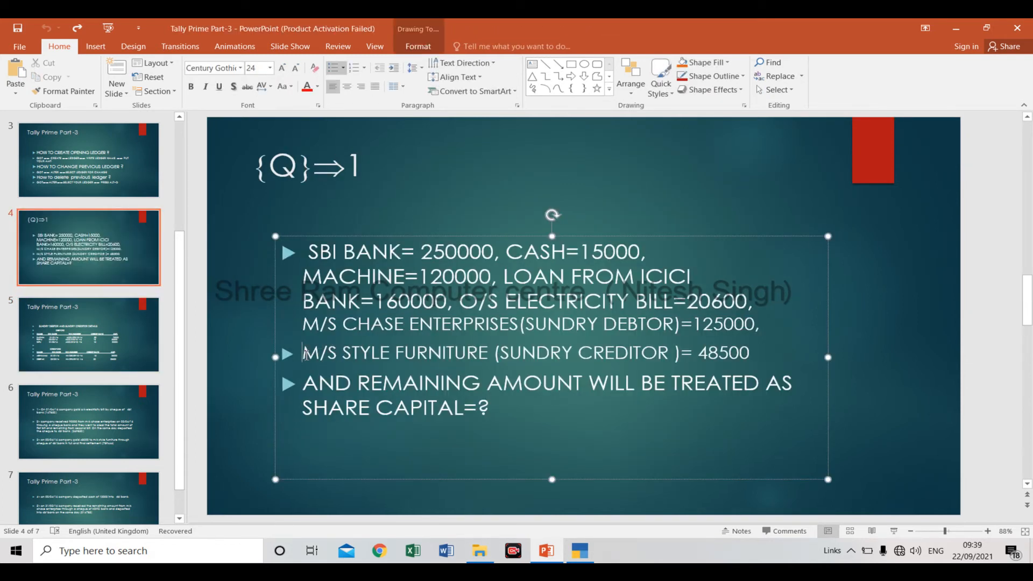
double_click(306, 353)
key("ctrl+shift+Right")
key("ctrl+shift+Right")
key("ctrl+shift+Right")
key("ctrl+shift+Right")
key("ctrl+shift+Right")
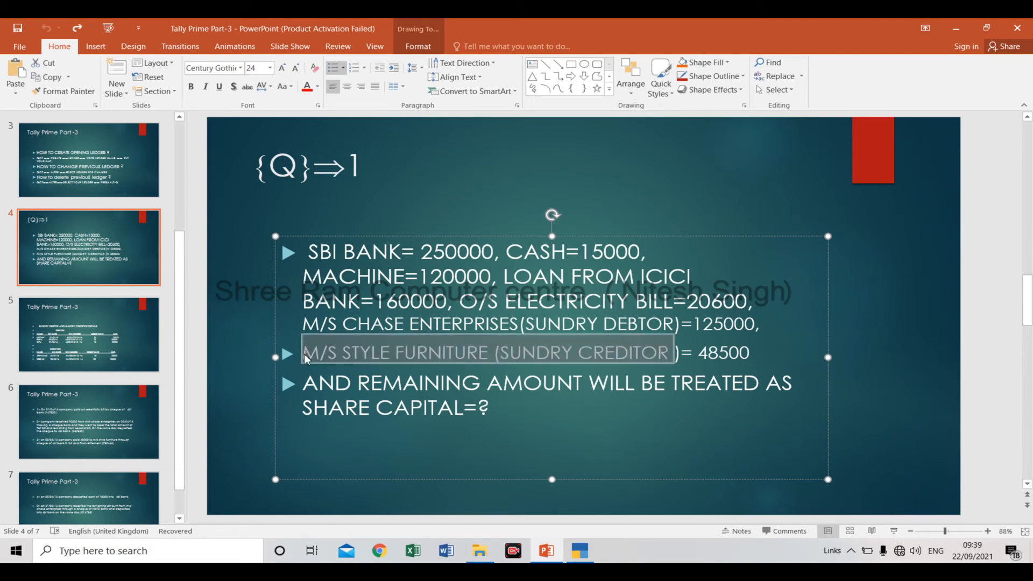
key("ctrl+v")
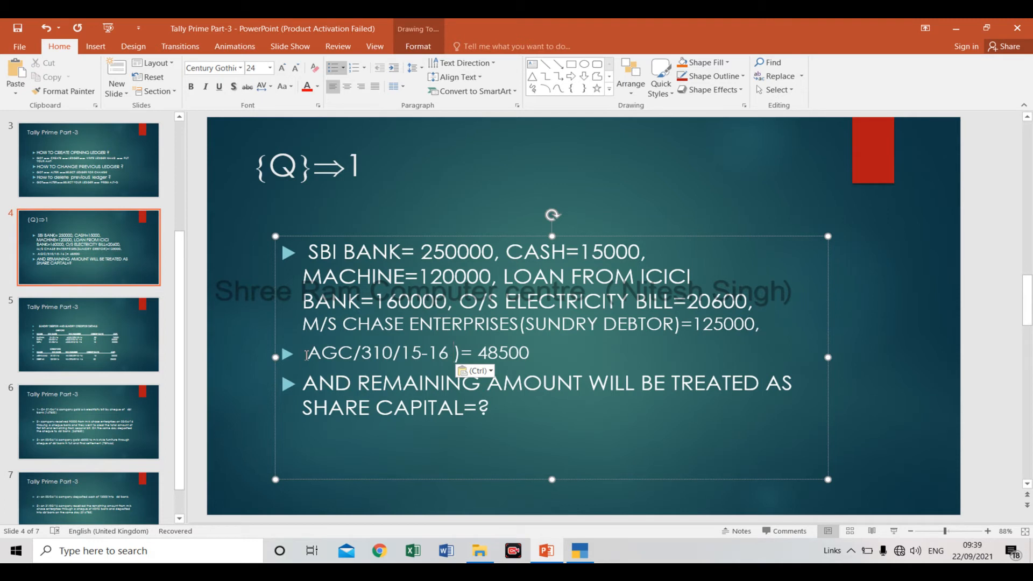
key("ctrl")
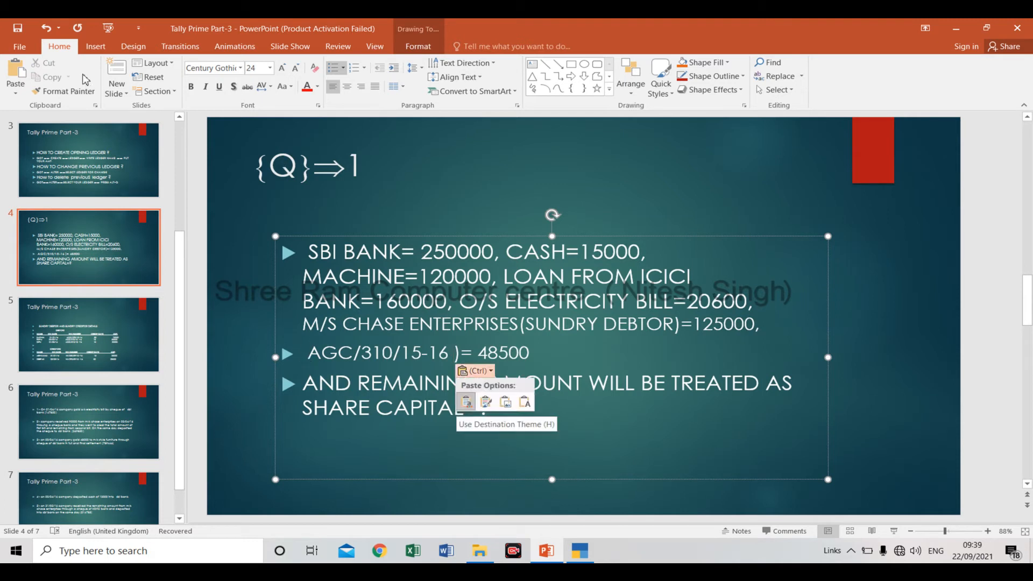
left_click(46, 30)
left_click(46, 29)
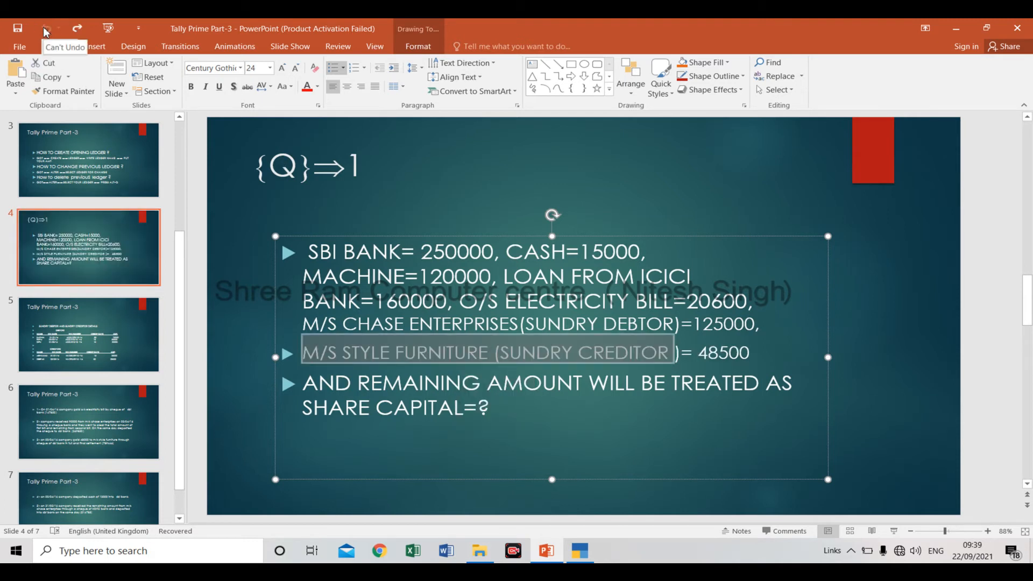
Copy the selected creditor name from PowerPoint and enter it as the eighth ledger's name in TallyPrime.
key("ctrl+c")
key("alt+Tab")
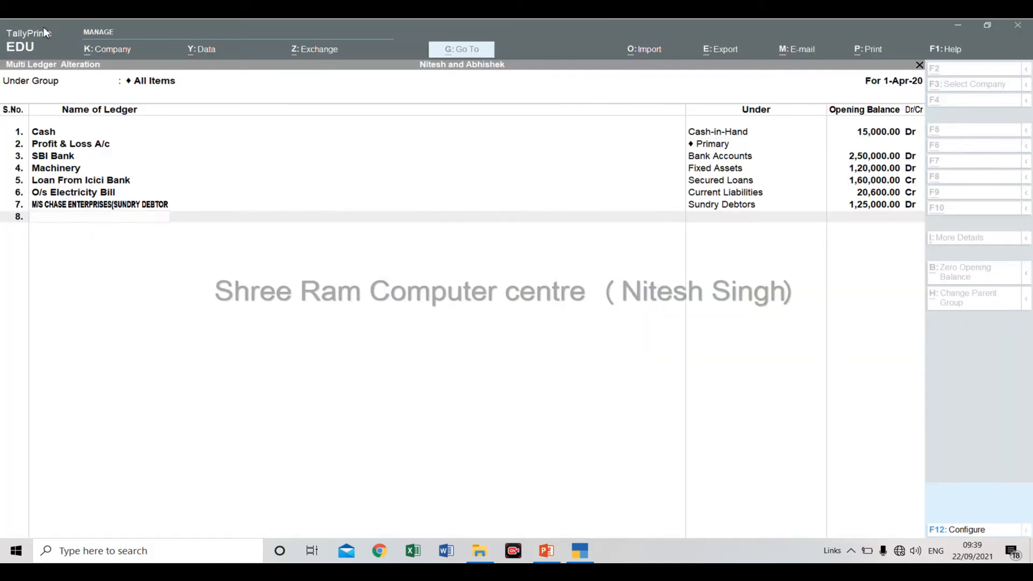
key("ctrl+alt+v")
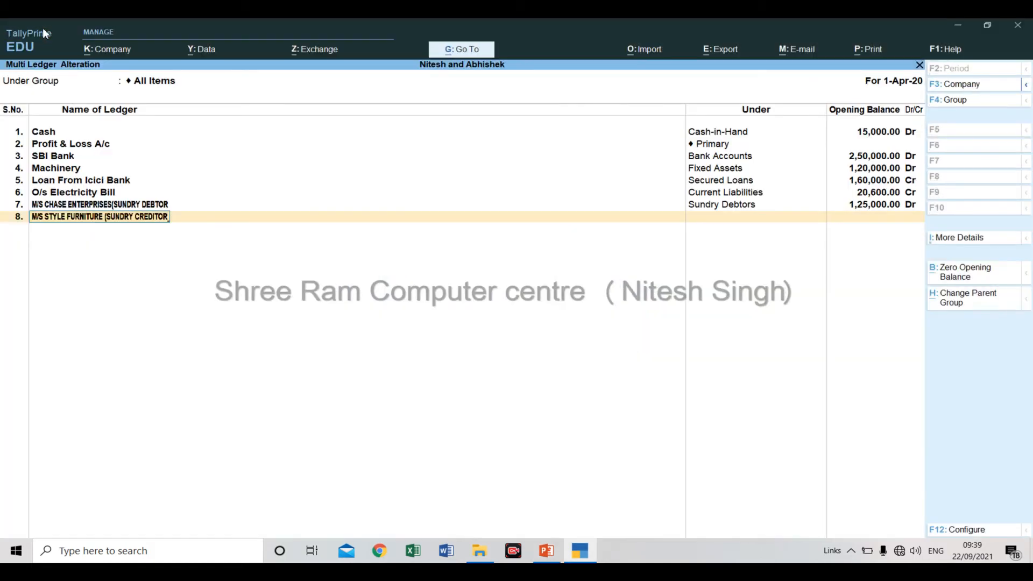
key("Return")
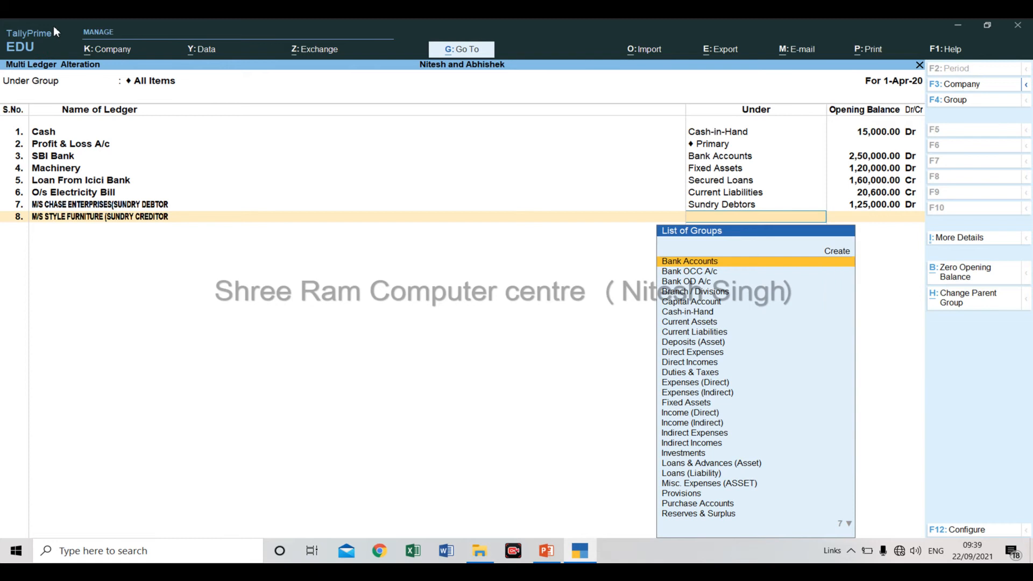
Place the M/S STYLE FURNITURE ledger under Sundry Creditors with an opening balance of 48500 Cr and open its bill-wise breakup.
type("Cre")
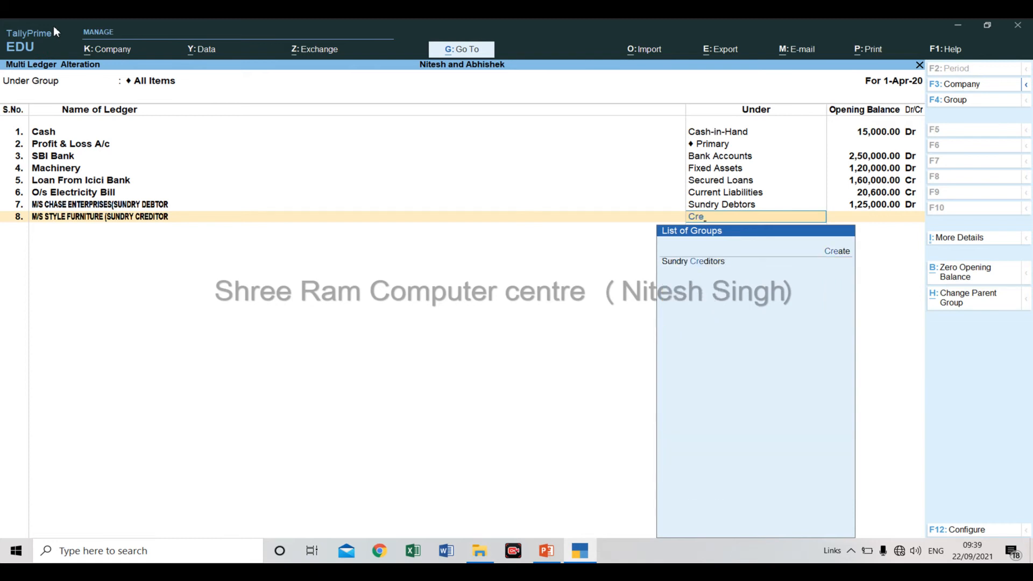
key("Down")
key("Down")
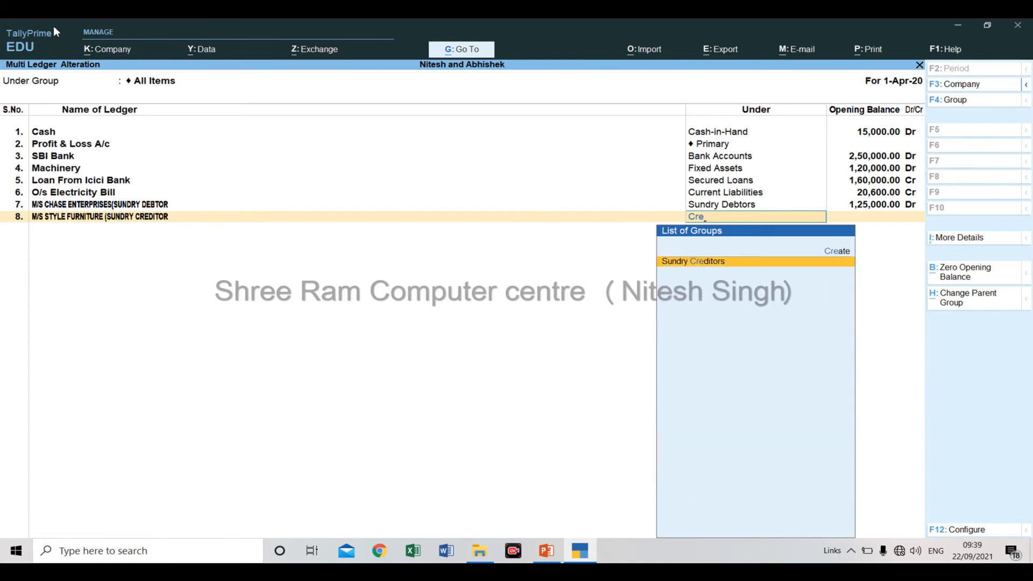
key("Return")
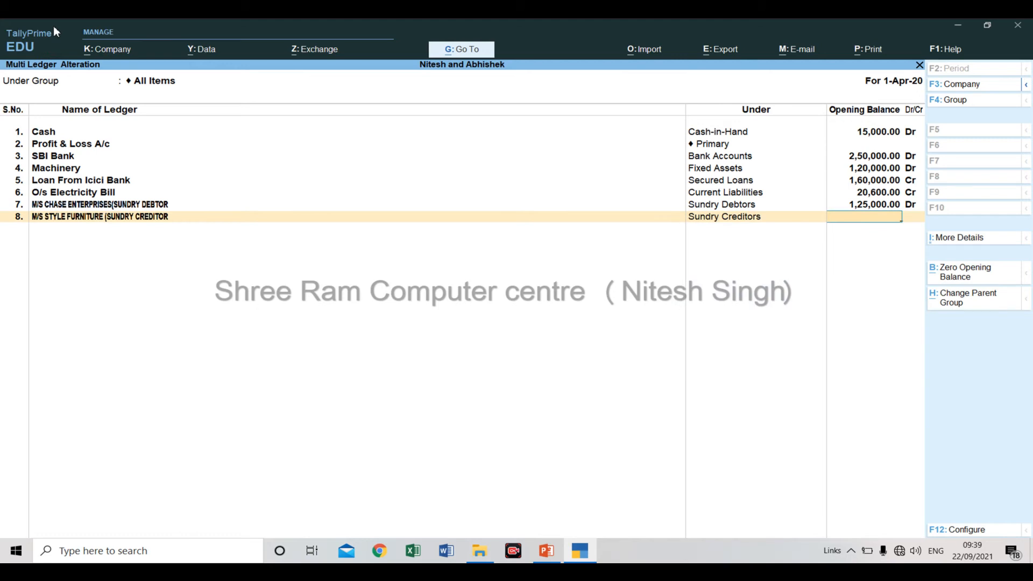
type("48500")
key("Return")
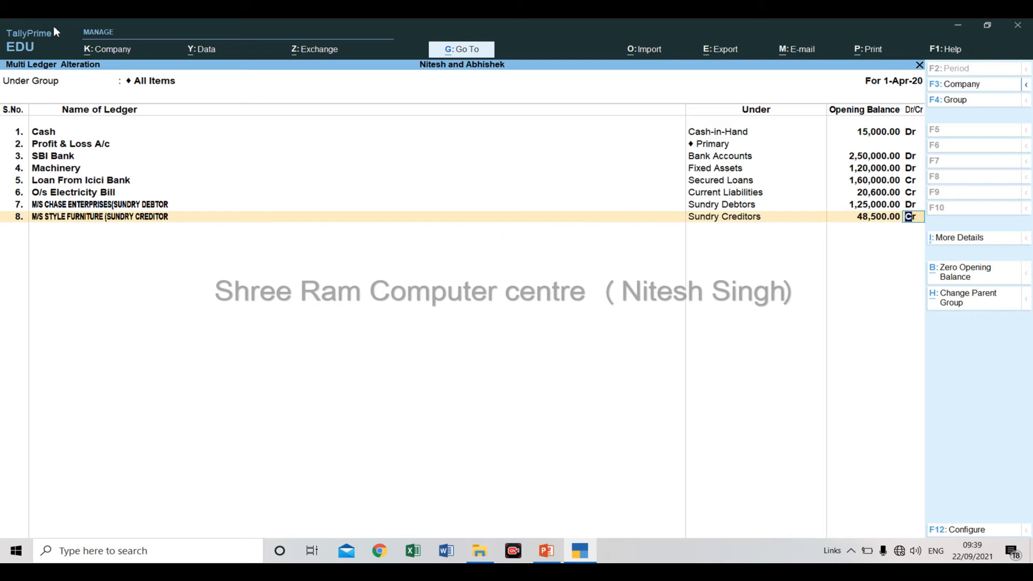
key("alt+Tab")
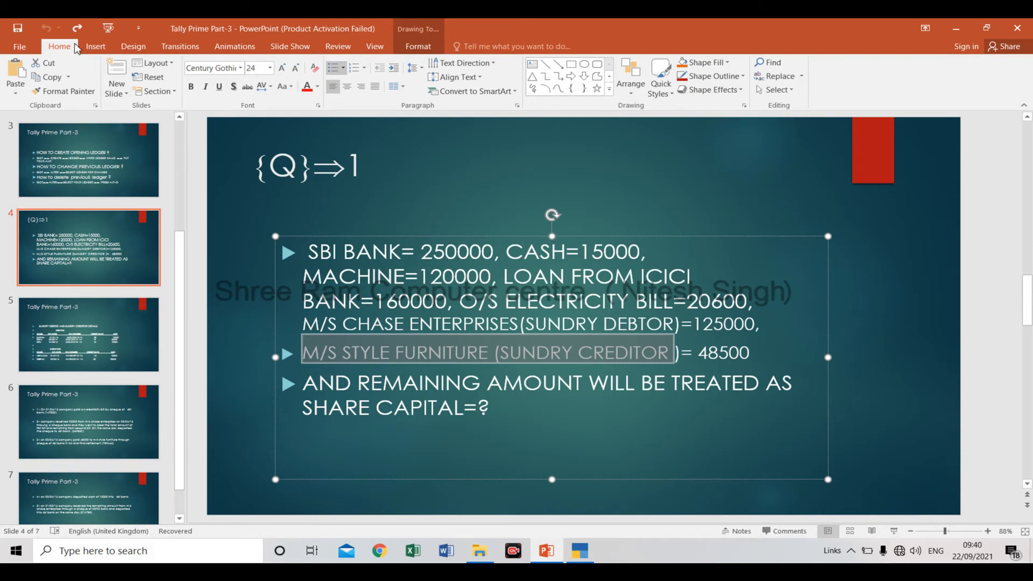
key("alt+Tab")
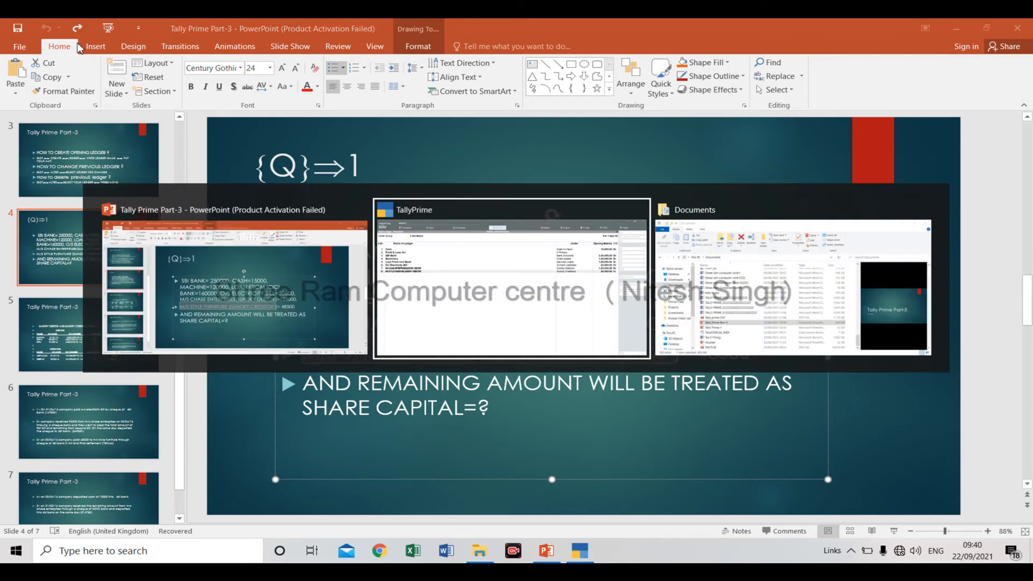
key("Return")
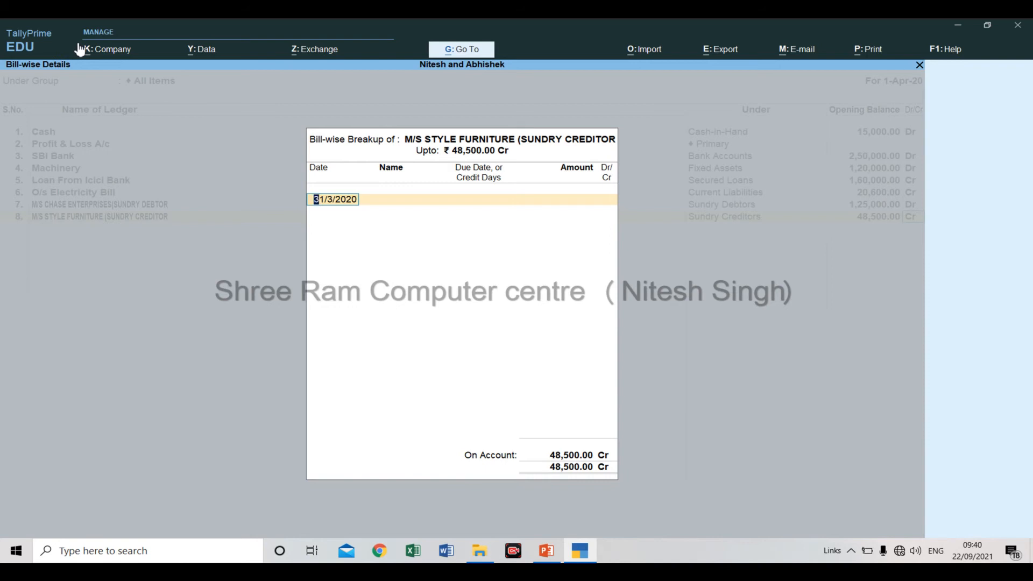
Copy the first creditor's invoice date, 31/01/16, from PowerPoint, paste it as TallyPrime's first bill date, and change its year to 20.
key("alt+Tab")
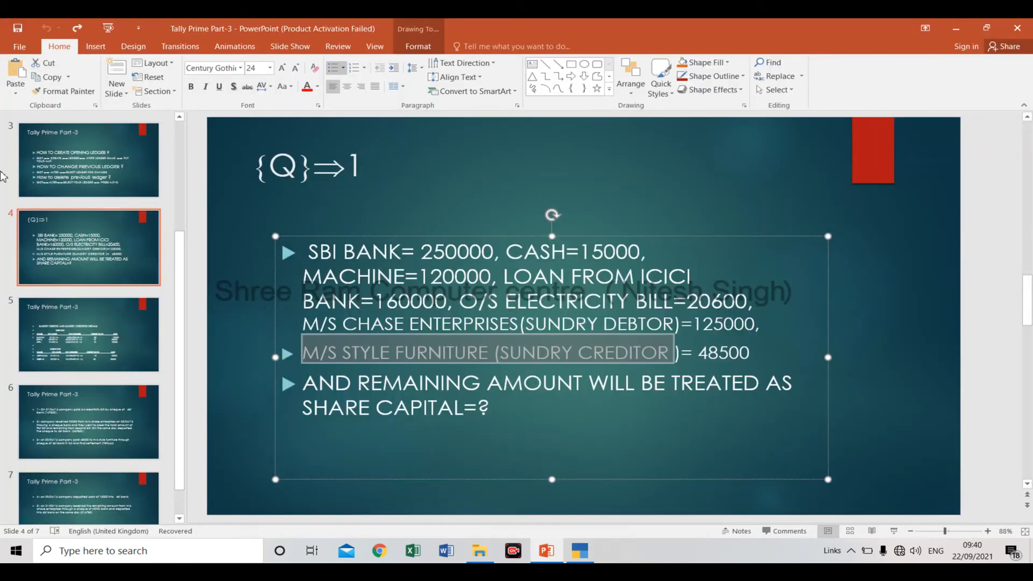
left_click(59, 401)
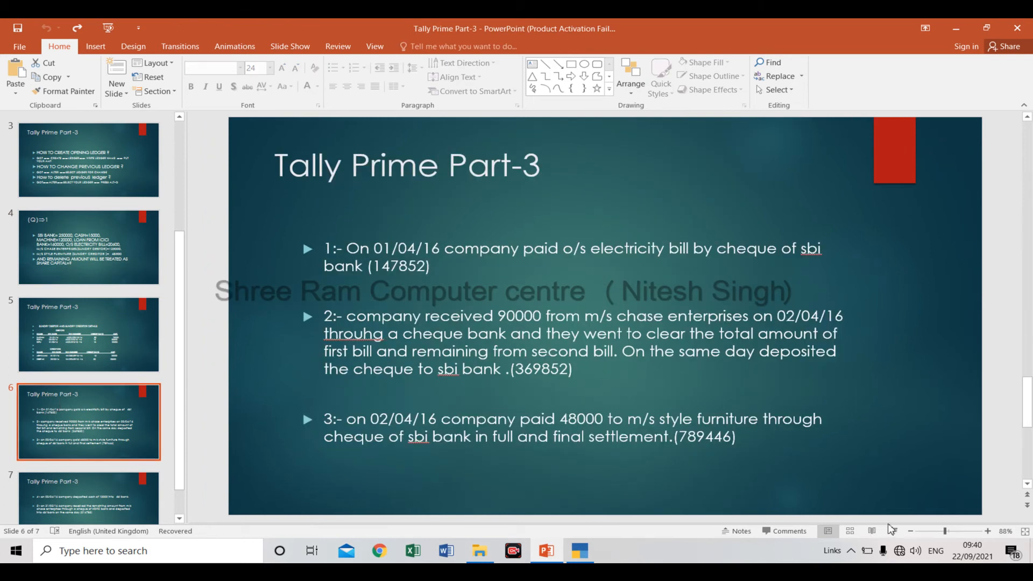
key("Up")
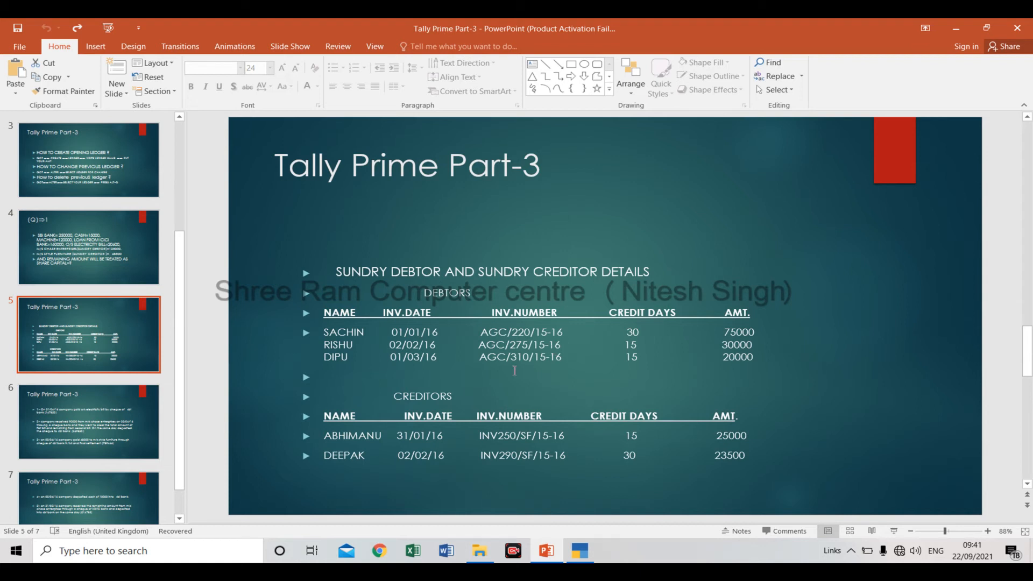
left_click(399, 438)
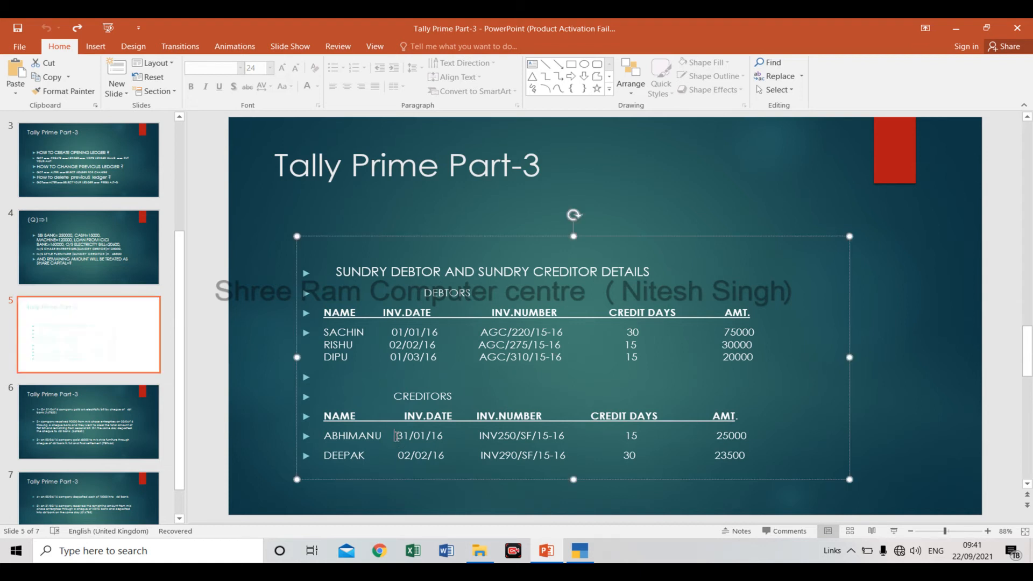
double_click(397, 436)
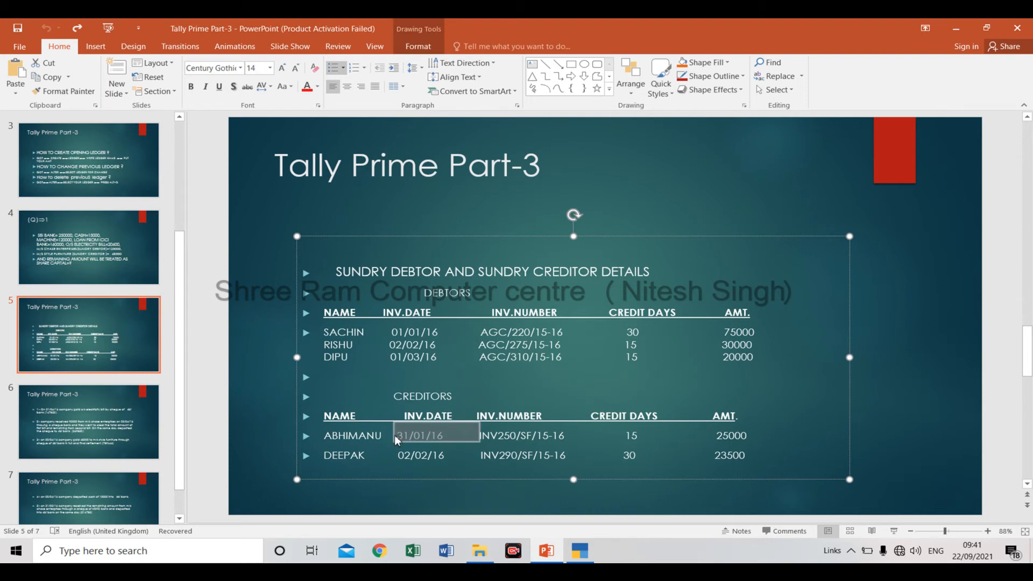
key("alt+Tab")
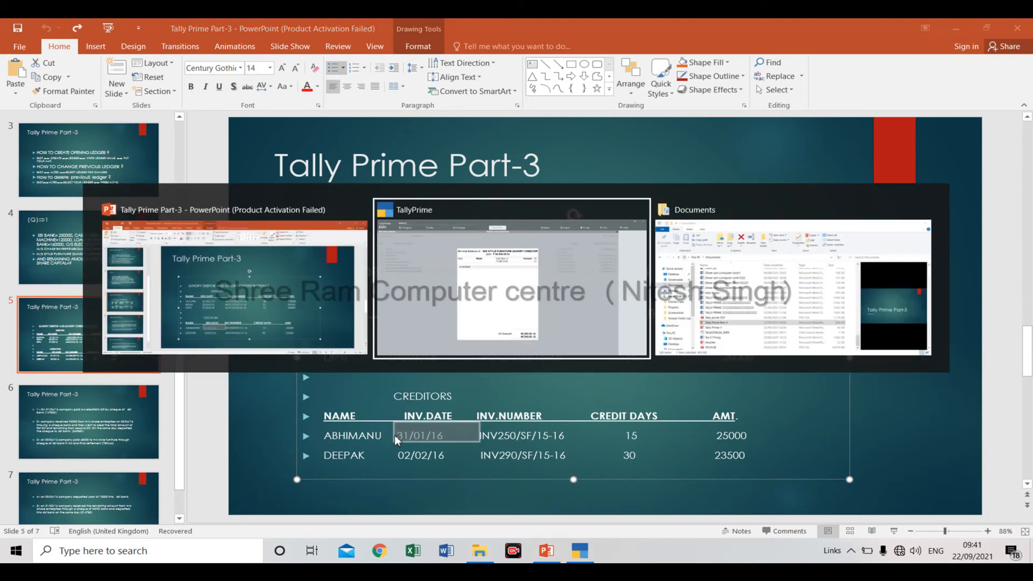
key("ctrl+alt+v")
key("BackSpace")
key("BackSpace")
type("20")
key("Return")
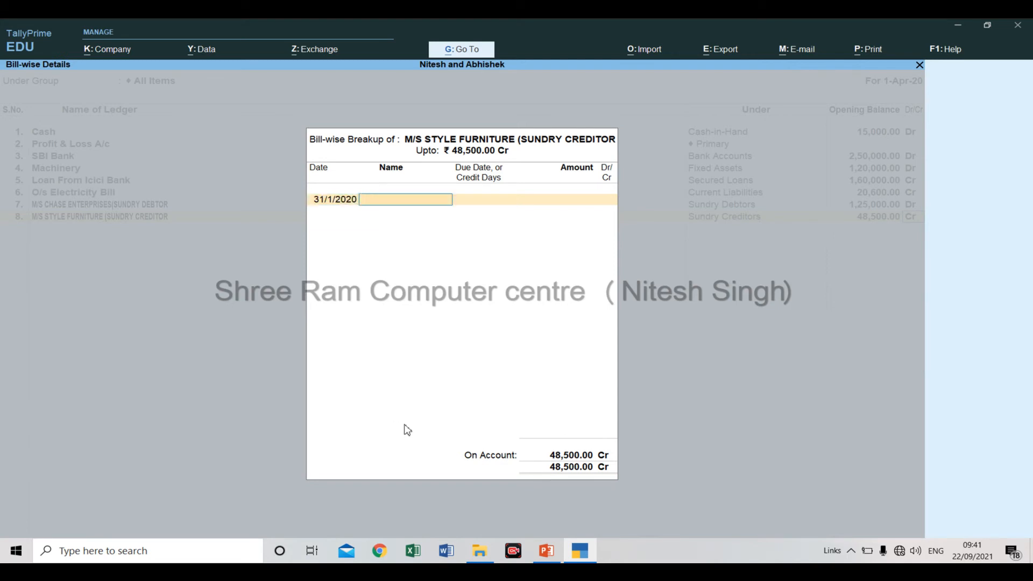
Copy invoice number INV250/SF/15-16 from the PowerPoint creditors table and paste it as the first bill's name in TallyPrime.
key("alt+Tab")
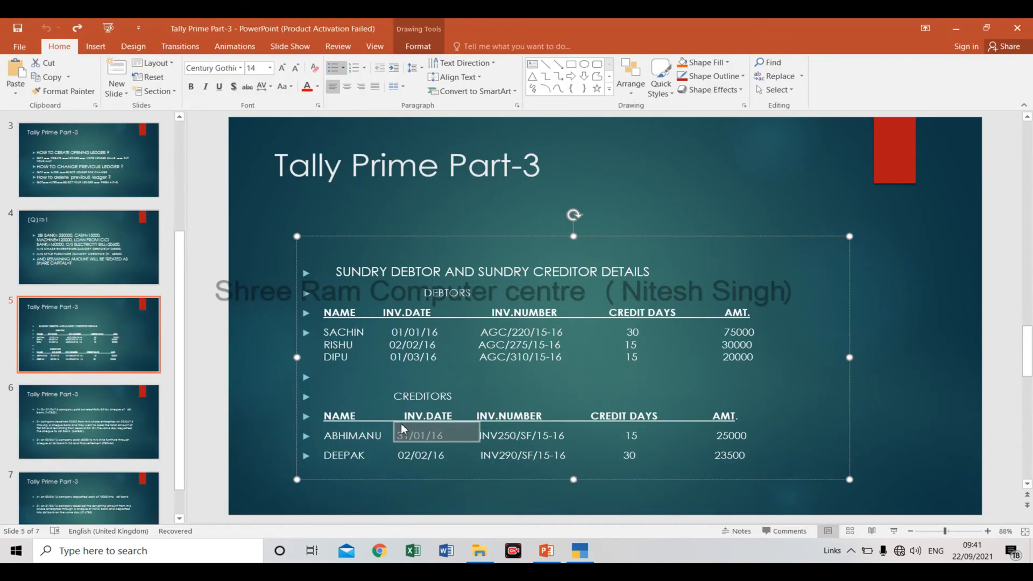
left_click(471, 434)
key("ctrl+shift+Right")
key("ctrl+shift+Right")
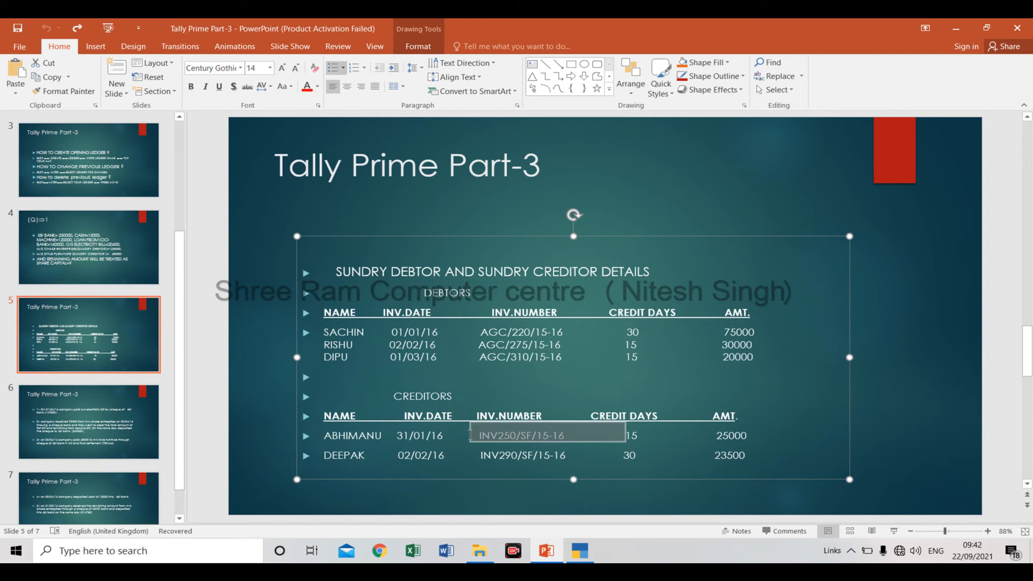
key("alt+Tab")
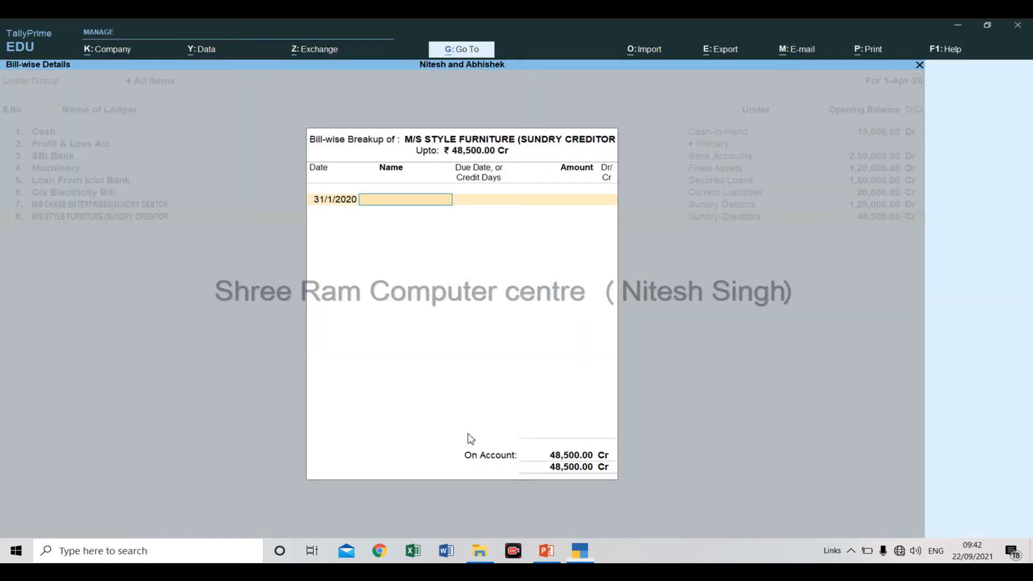
key("ctrl+alt+v")
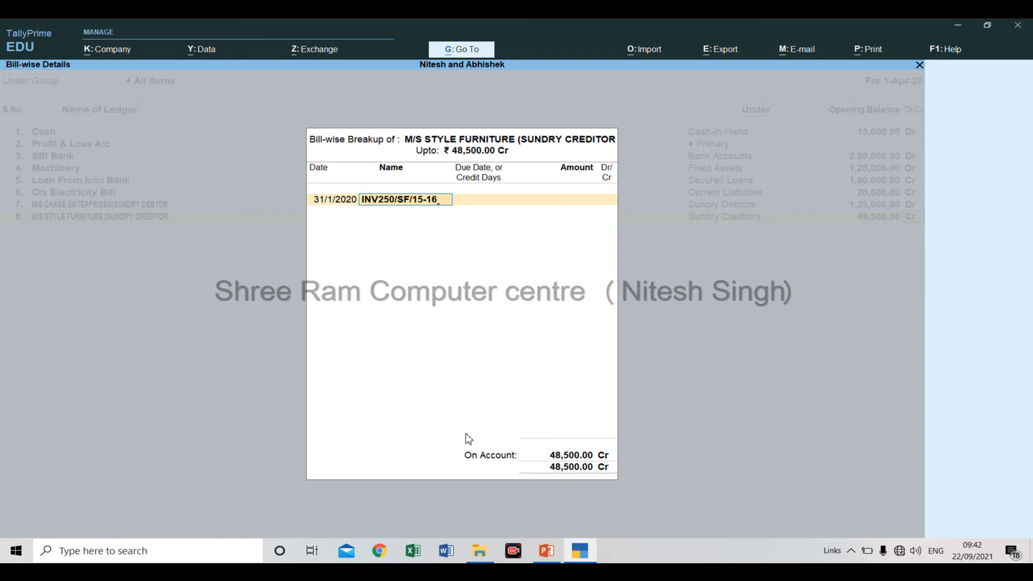
key("Return")
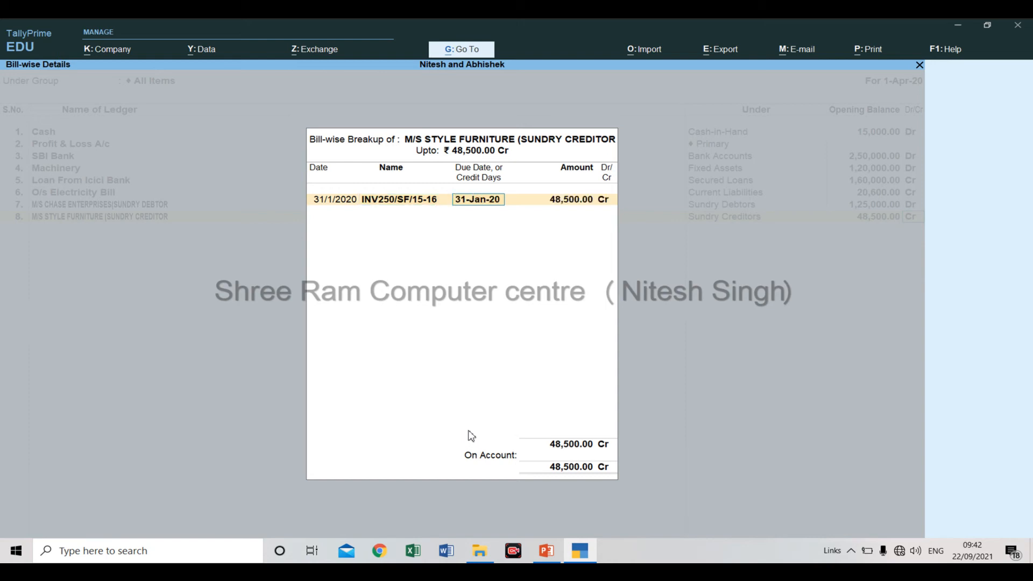
Using the first creditor's row in the PowerPoint table, give TallyPrime's first bill 15 credit days and an amount of 25000 Cr.
key("alt+Tab")
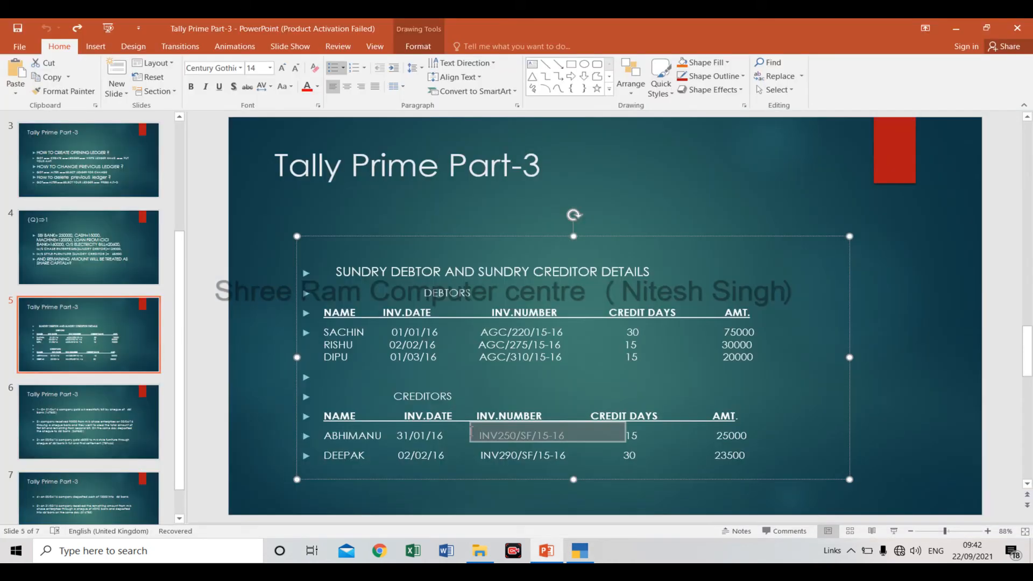
key("alt+Tab")
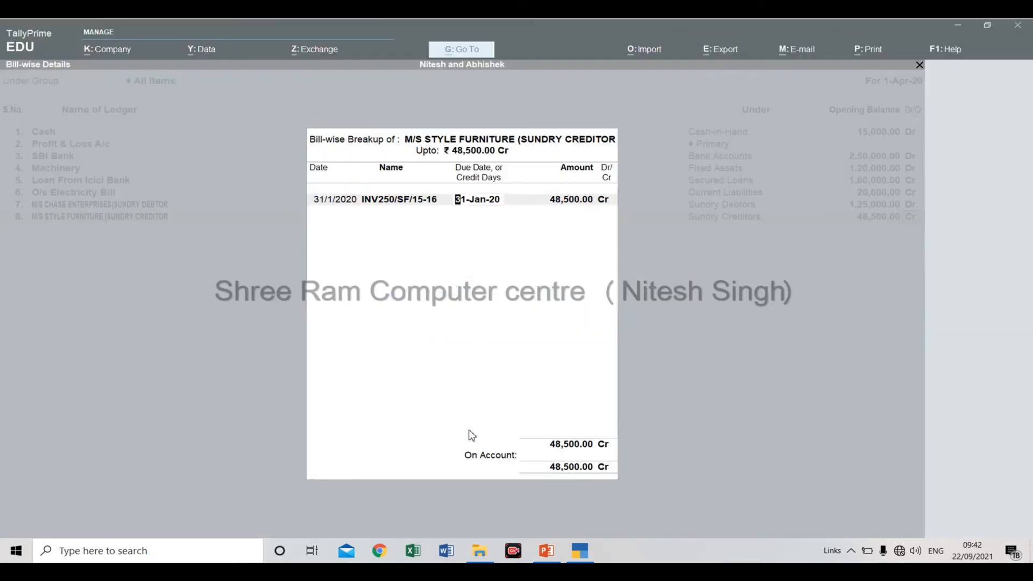
type("15")
key("Return")
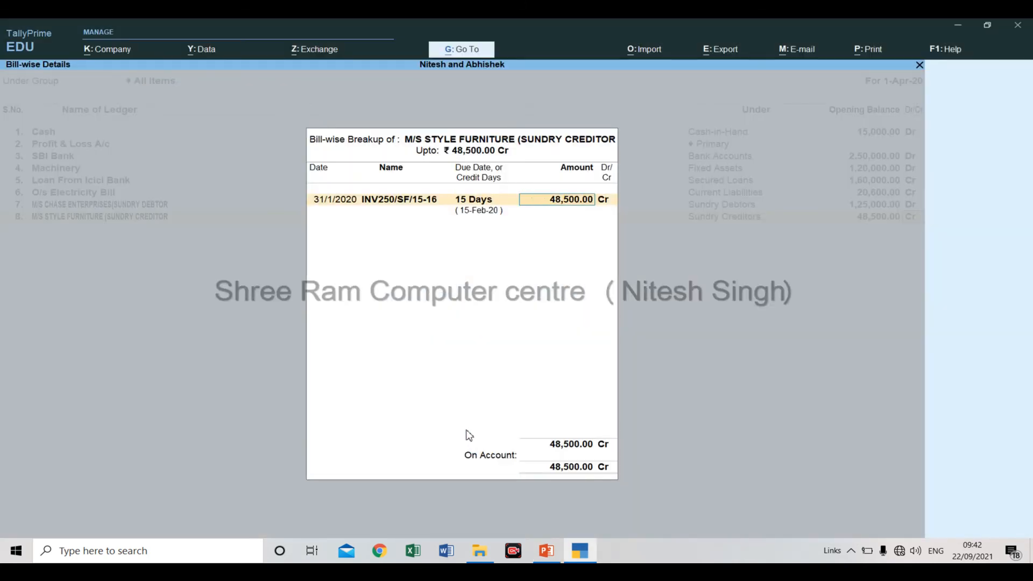
key("alt+Tab")
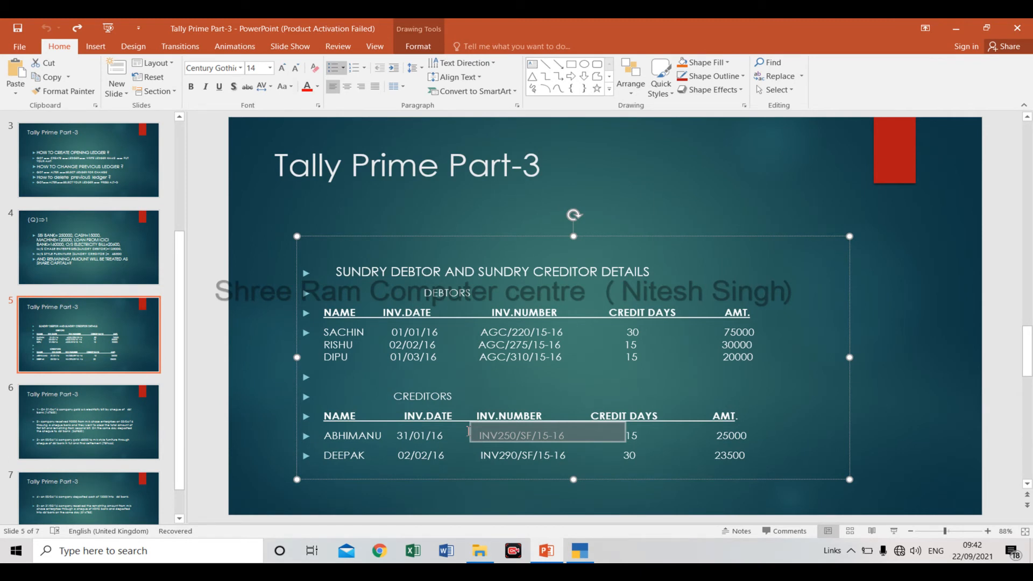
key("alt+Tab")
type("25")
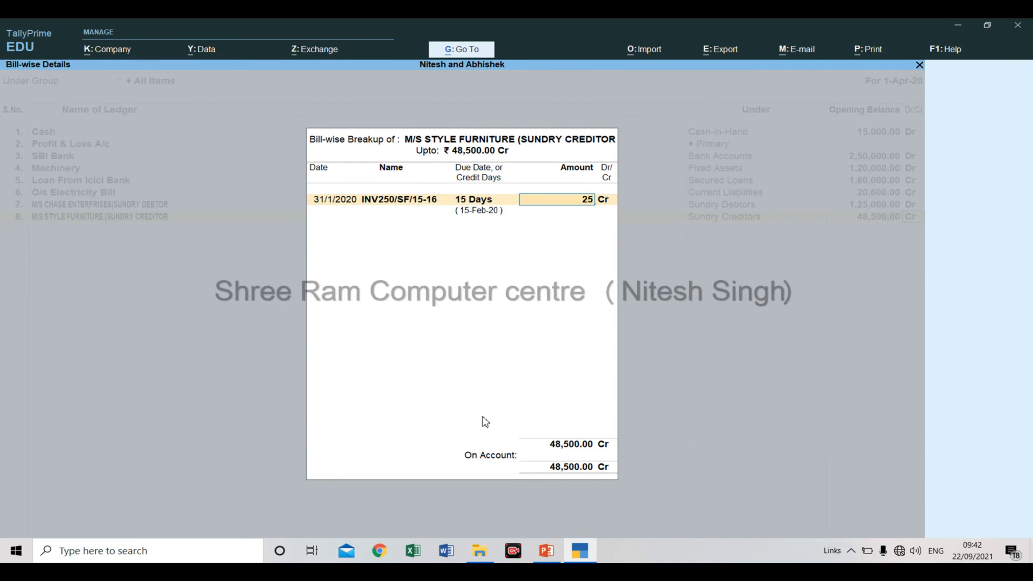
type(",000")
key("Return")
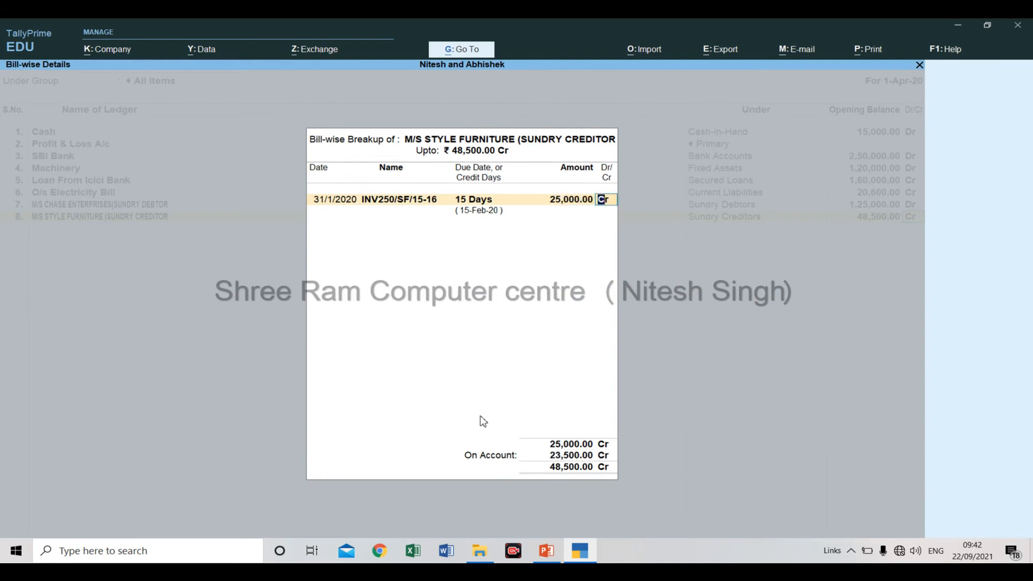
key("Return")
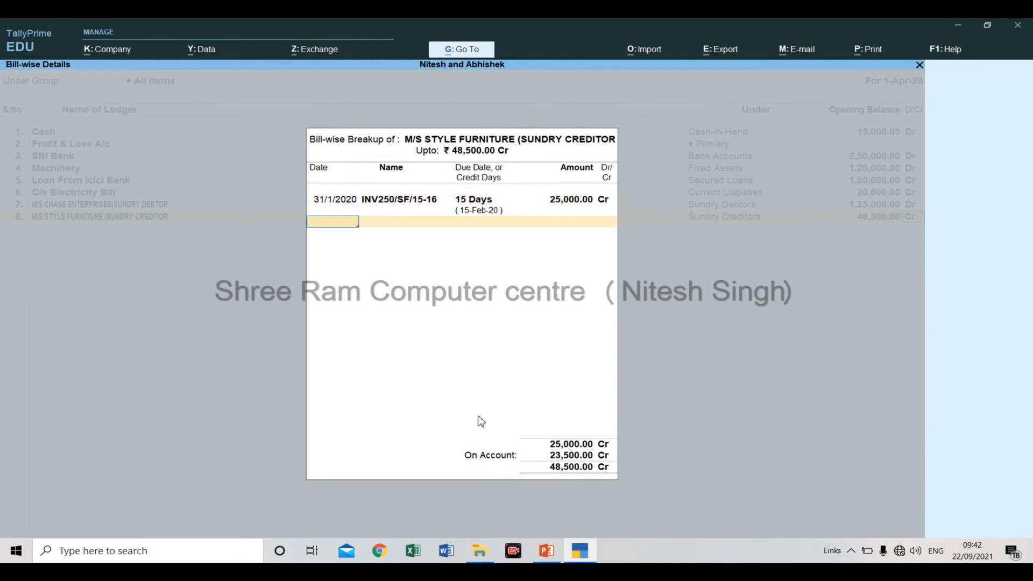
Copy the second creditor's invoice date, 02/02/16, from PowerPoint, paste it as TallyPrime's second bill date, and change its year to 20.
key("alt+Tab")
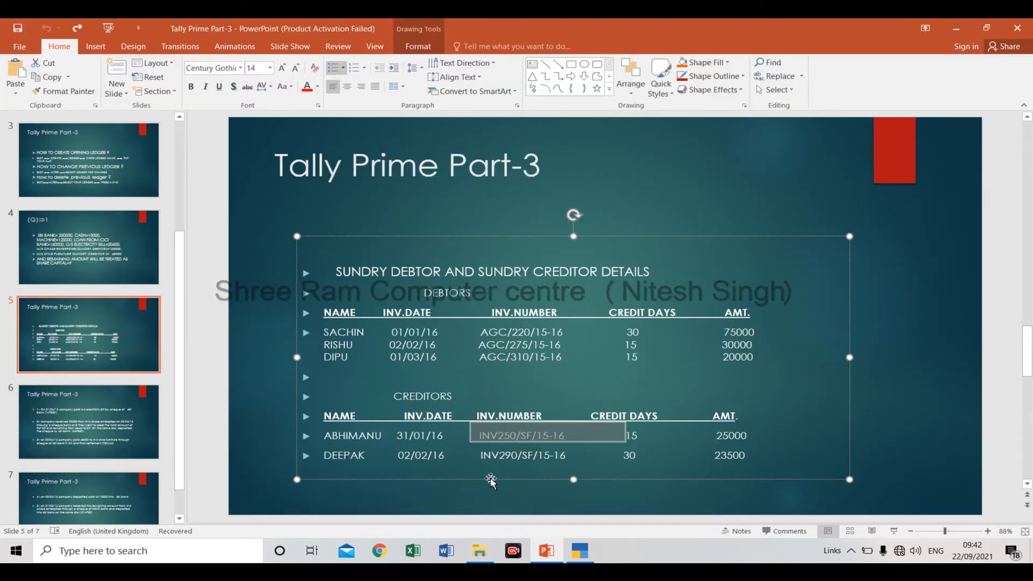
left_click(401, 455)
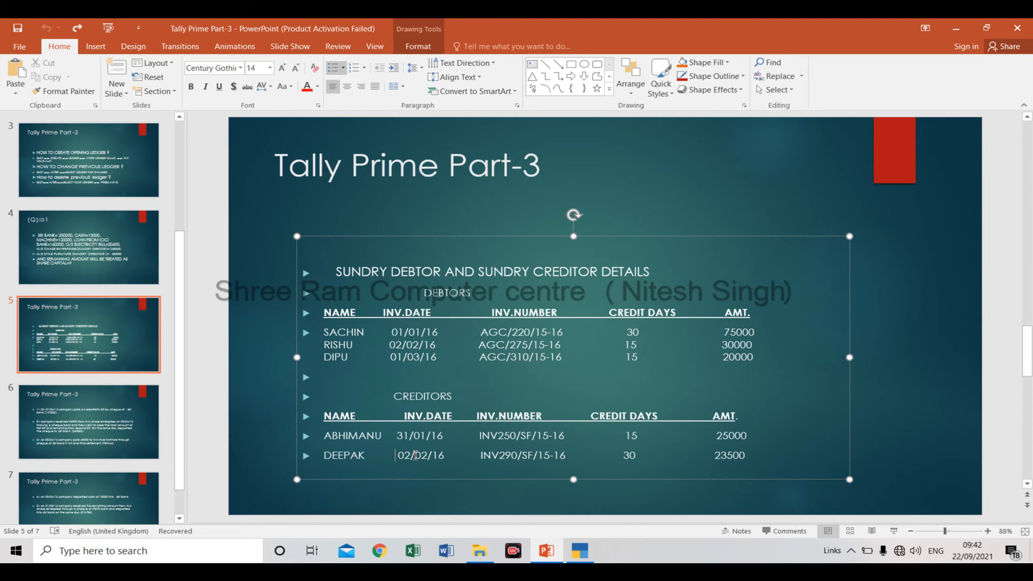
double_click(416, 455)
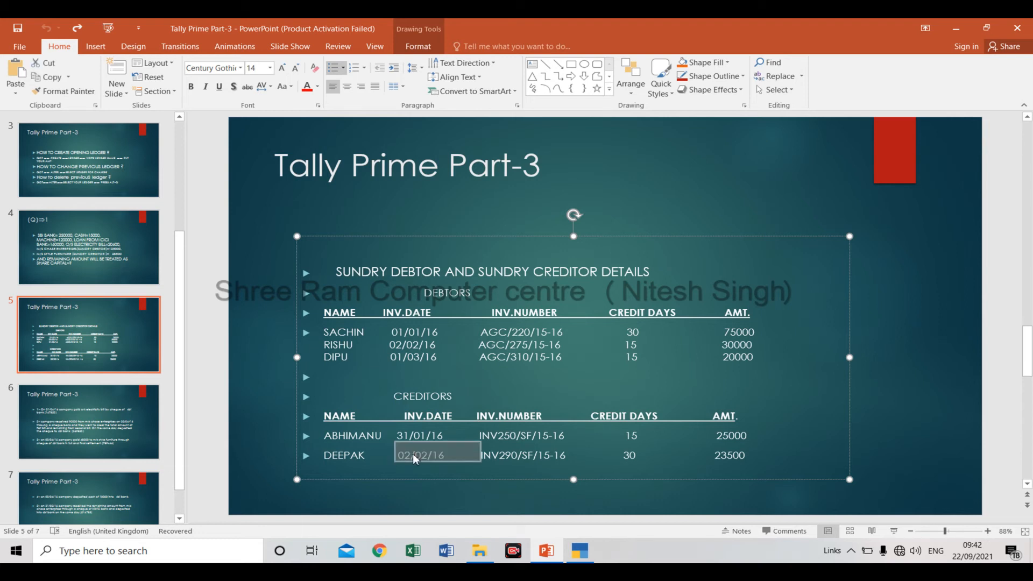
key("alt+Tab")
key("ctrl+alt+v")
key("BackSpace")
key("BackSpace")
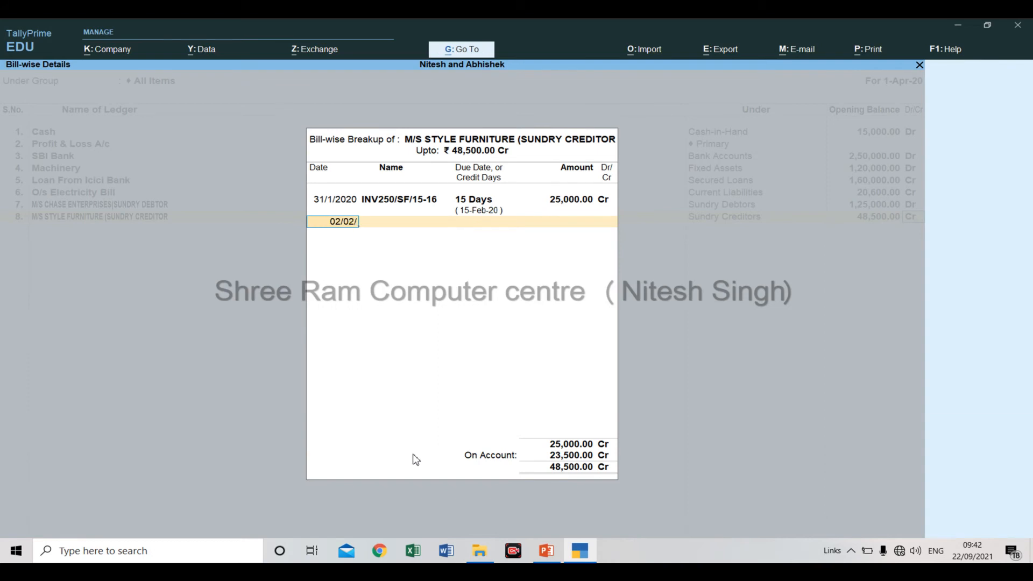
type("20")
key("Return")
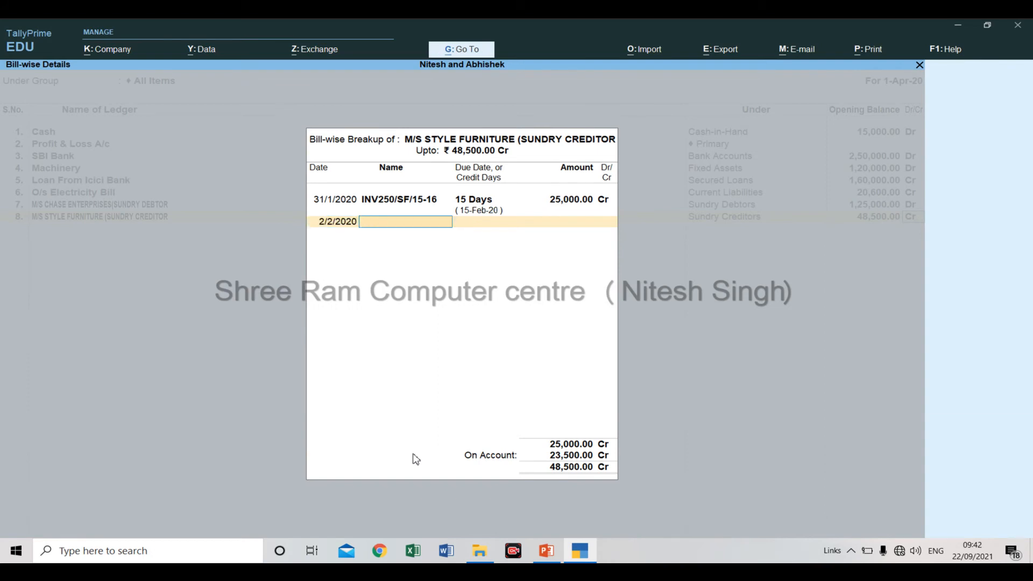
Copy invoice number INV290/SF/15-16 from the PowerPoint creditors table and paste it as the second bill's name in TallyPrime.
key("alt+Tab")
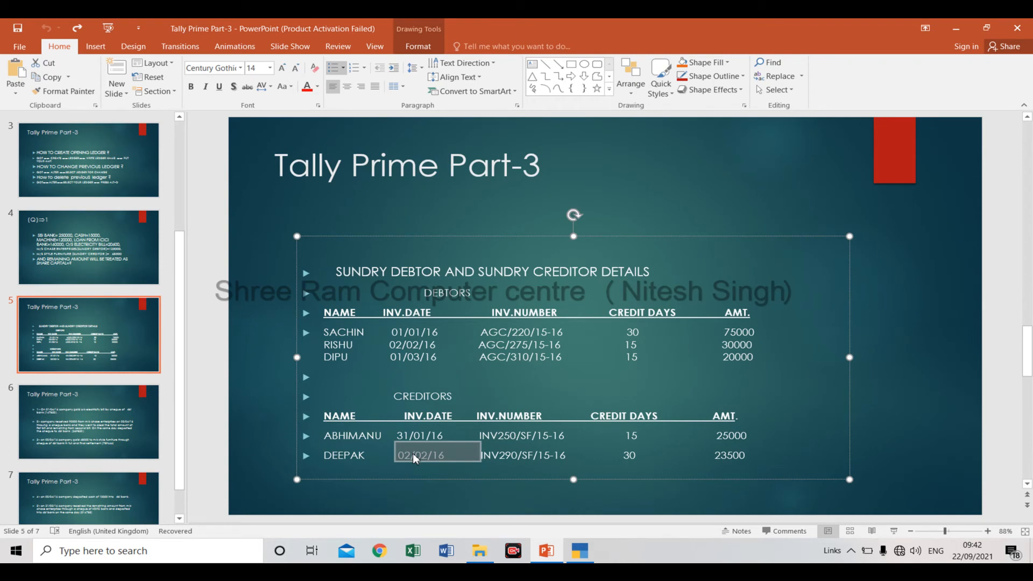
left_click(461, 459)
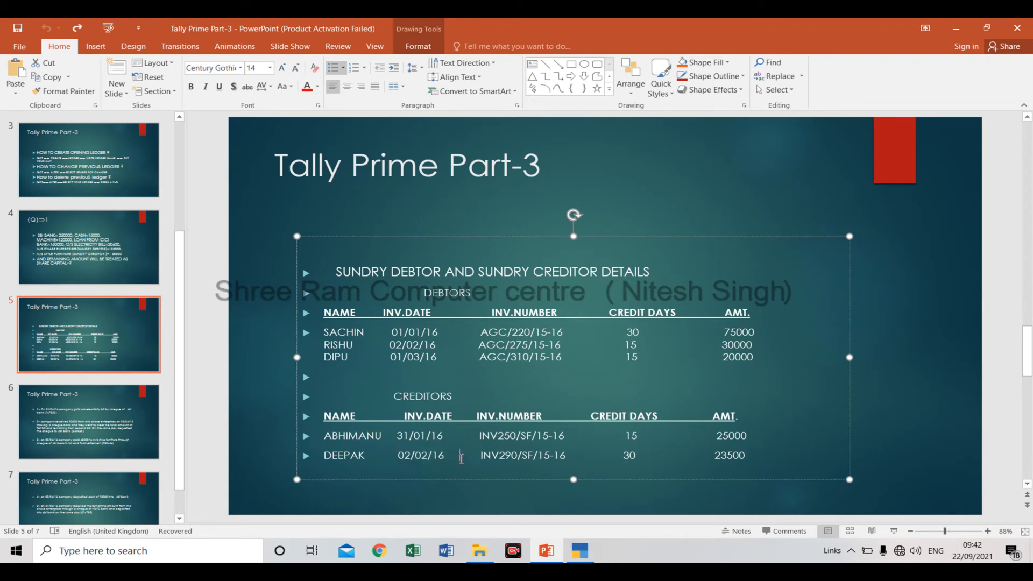
key("ctrl+shift+Right")
key("ctrl+shift+Right")
key("ctrl+shift+Right")
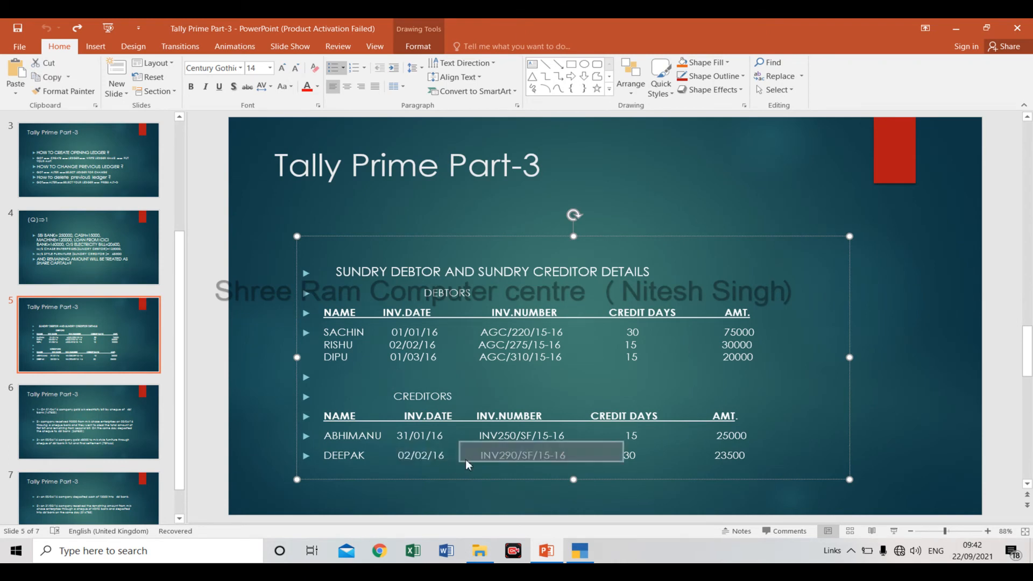
key("alt+Tab")
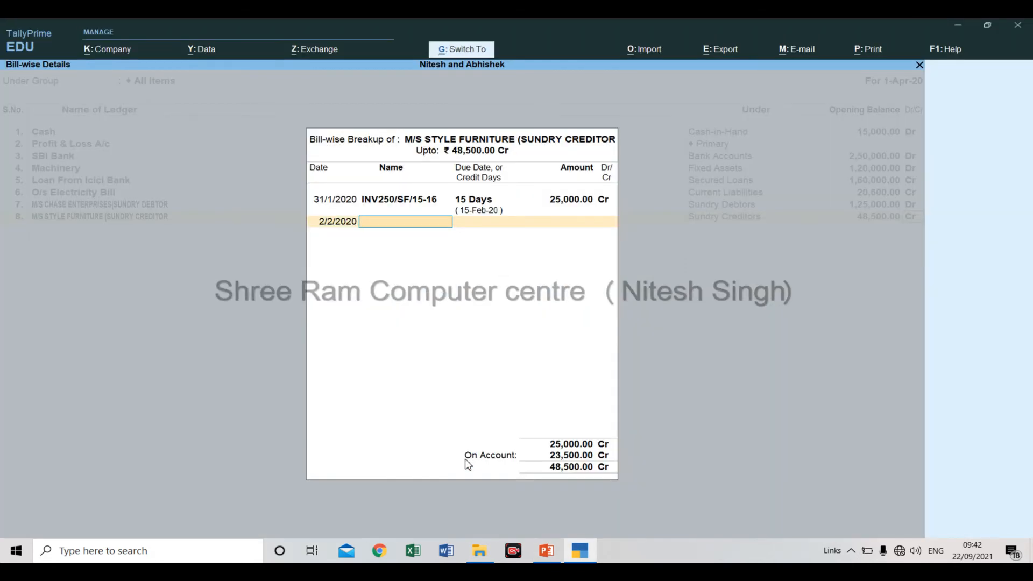
key("ctrl+alt+v")
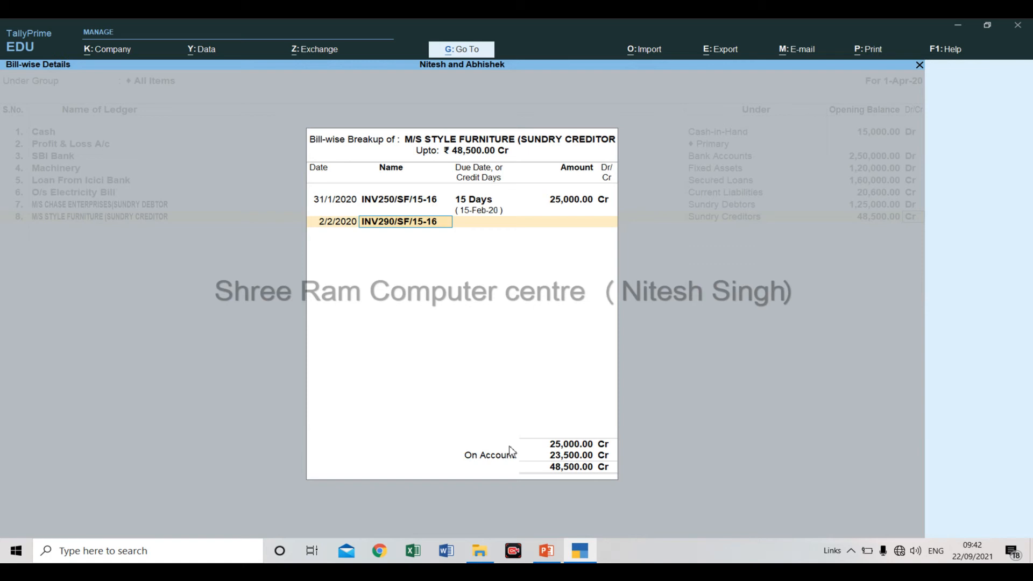
key("Return")
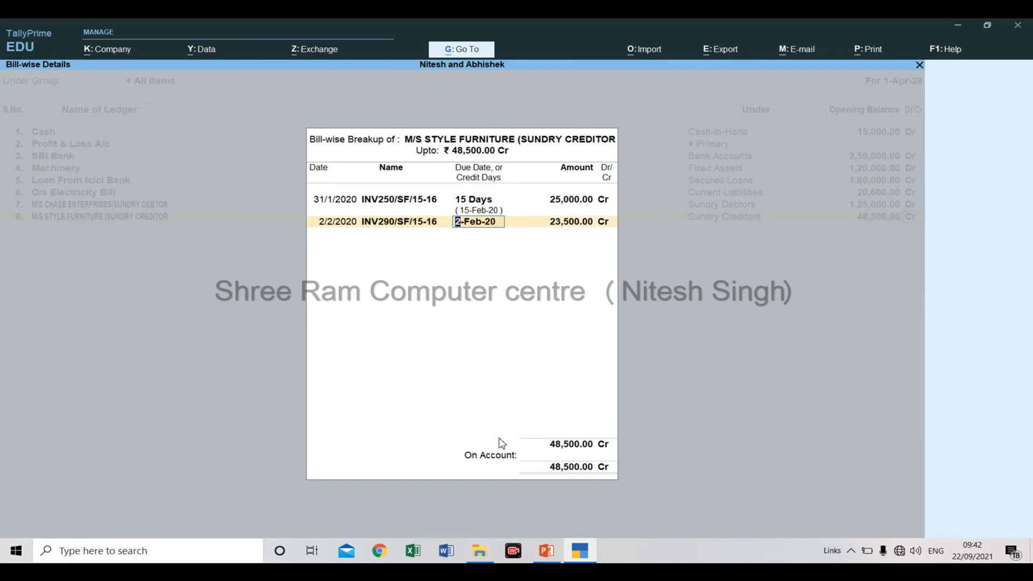
Give the second bill 30 credit days, accept its amount of 23,500 Cr, and complete the M/S STYLE FURNITURE bill-wise breakup.
type("30")
key("Return")
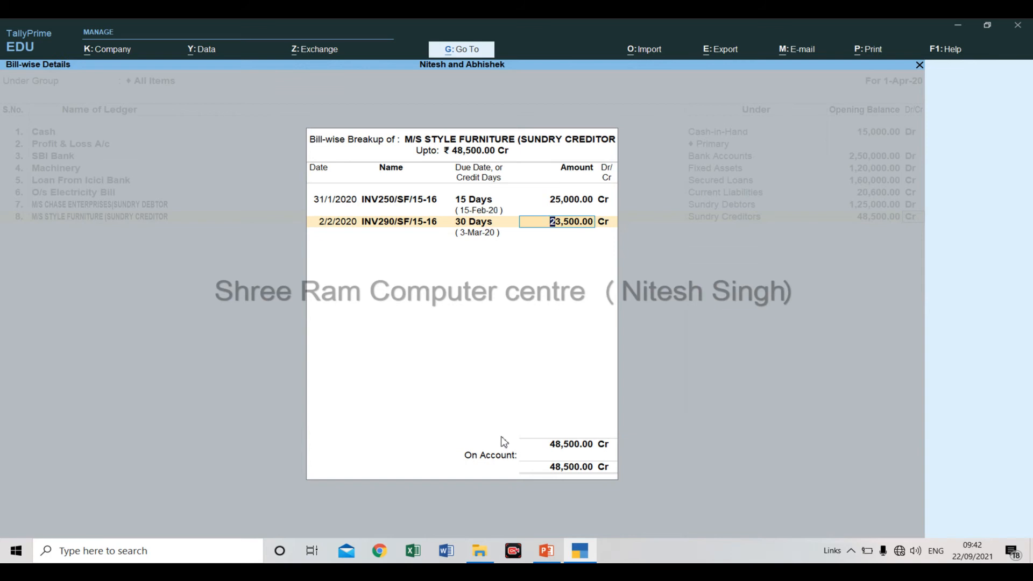
key("Return")
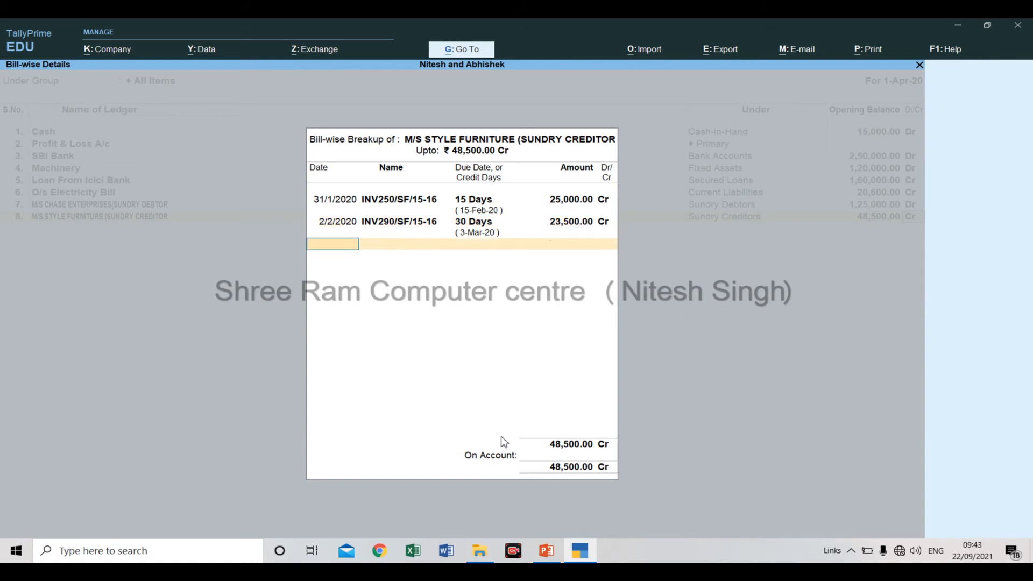
key("Return")
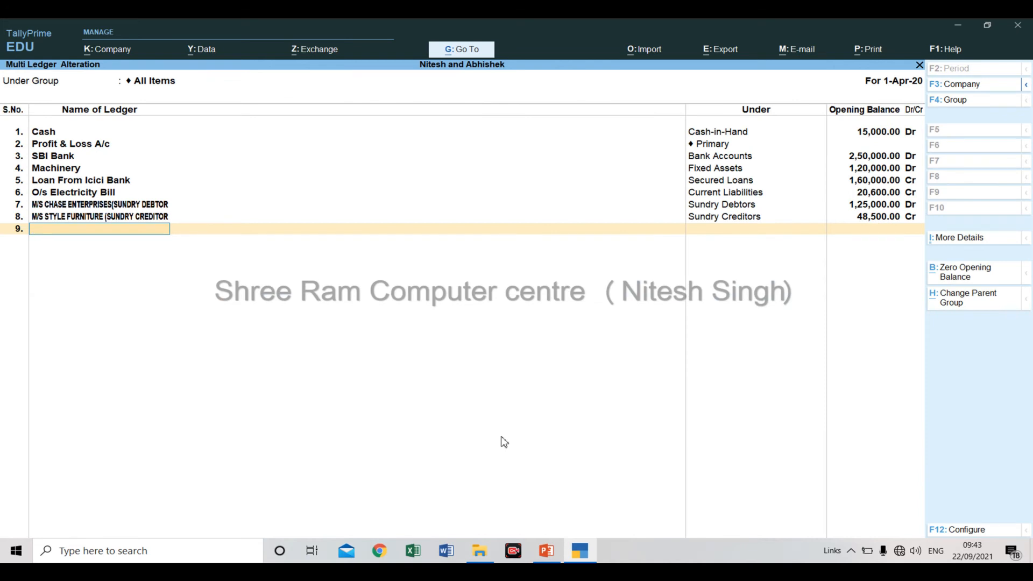
Switch to PowerPoint and review the question and bill details slides, ending on slide 6 with the numbered transactions.
key("alt+Tab")
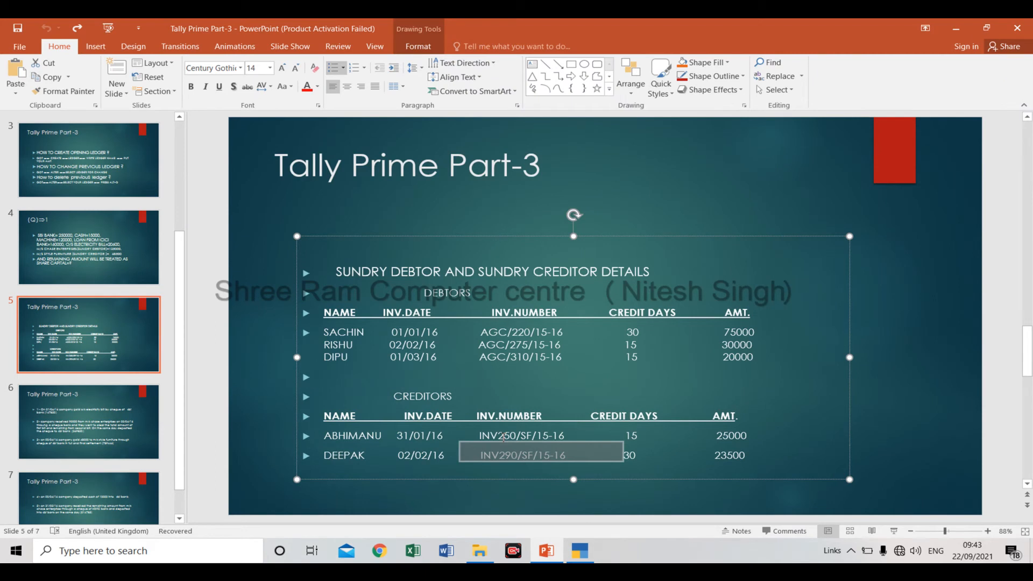
left_click(121, 245)
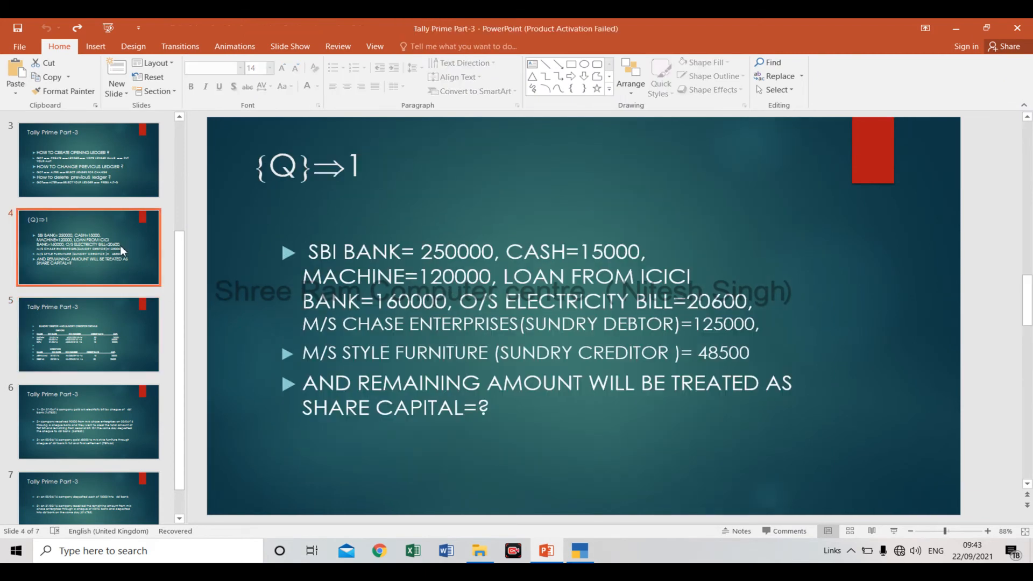
left_click(83, 346)
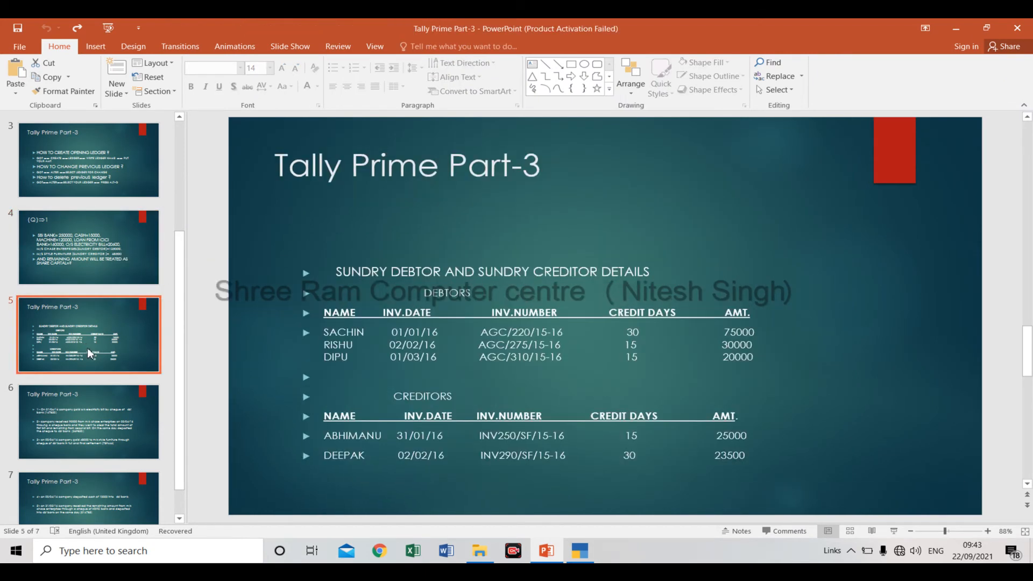
left_click(91, 415)
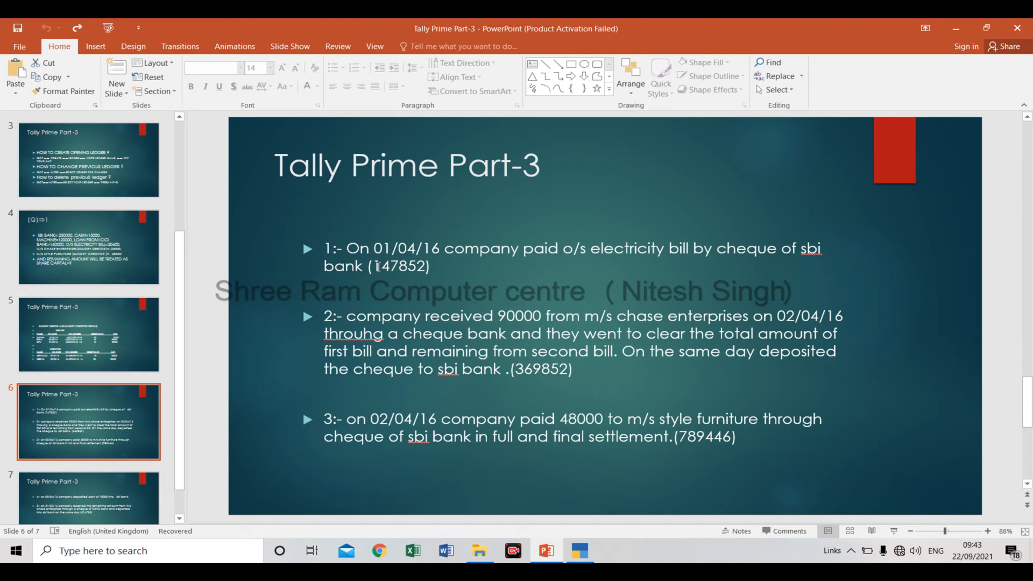
Switch back to TallyPrime, accept the multi-ledger alteration, and return to the Gateway of Tally.
key("alt+Tab")
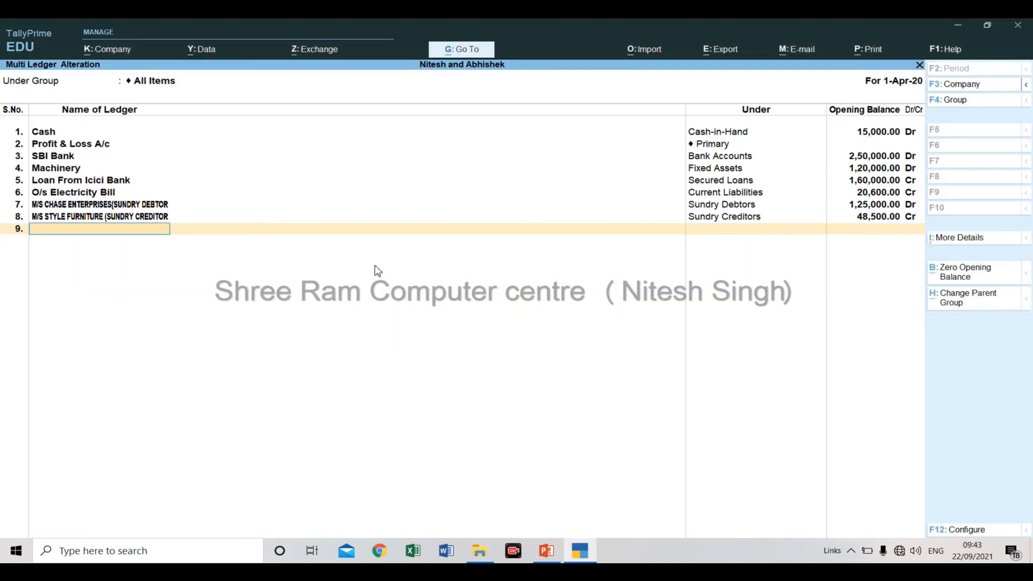
key("Return")
key("Return")
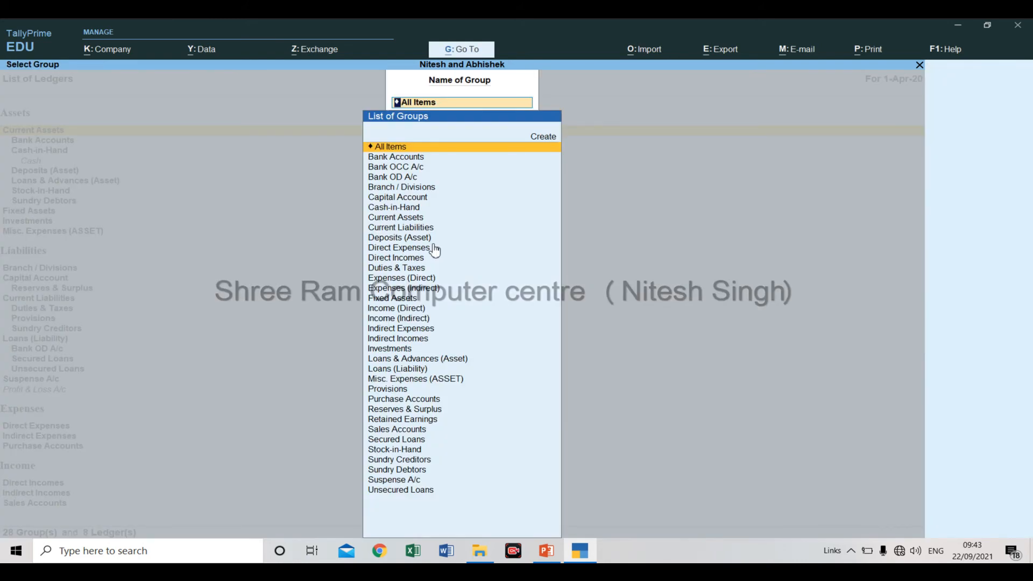
key("Escape")
key("Escape")
key("Escape")
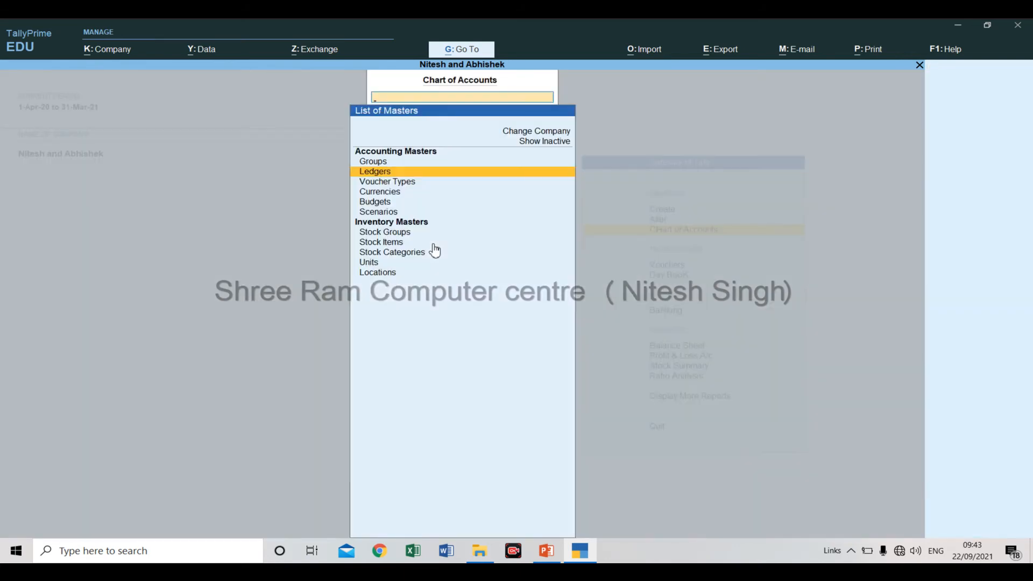
key("Escape")
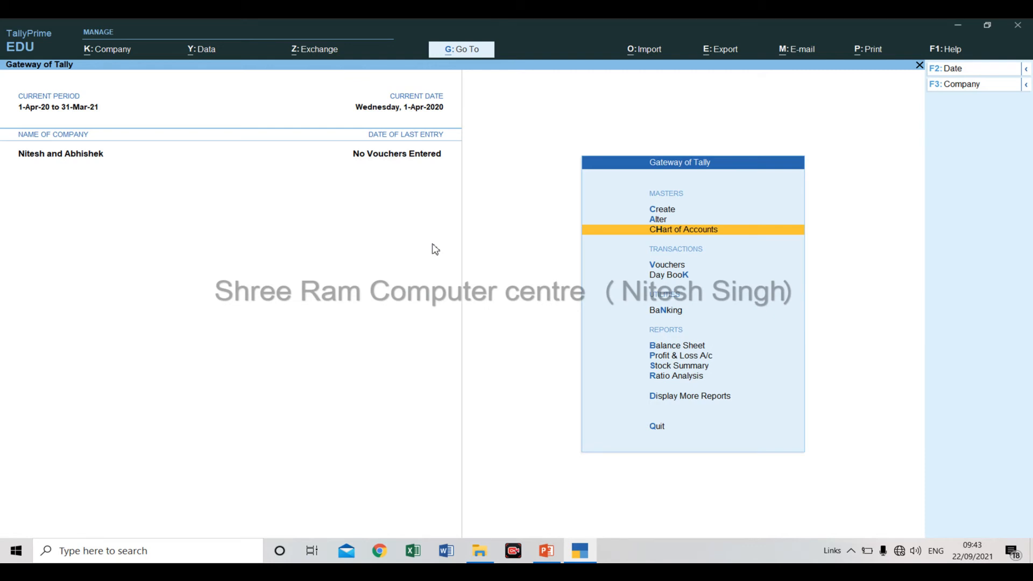
Check the first transaction in PowerPoint and open a payment voucher in TallyPrime in Single Entry mode.
key("Down")
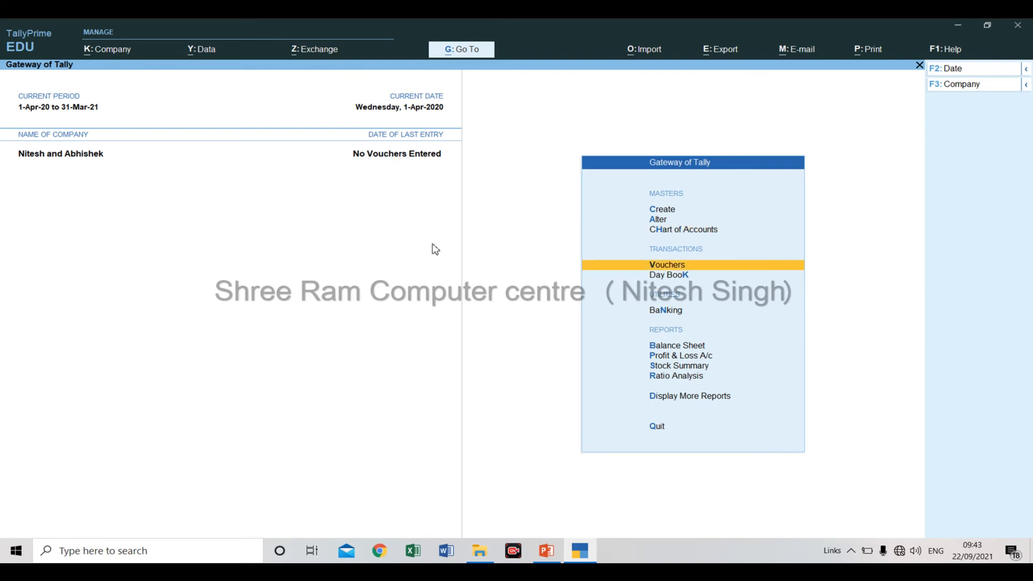
key("alt+Tab")
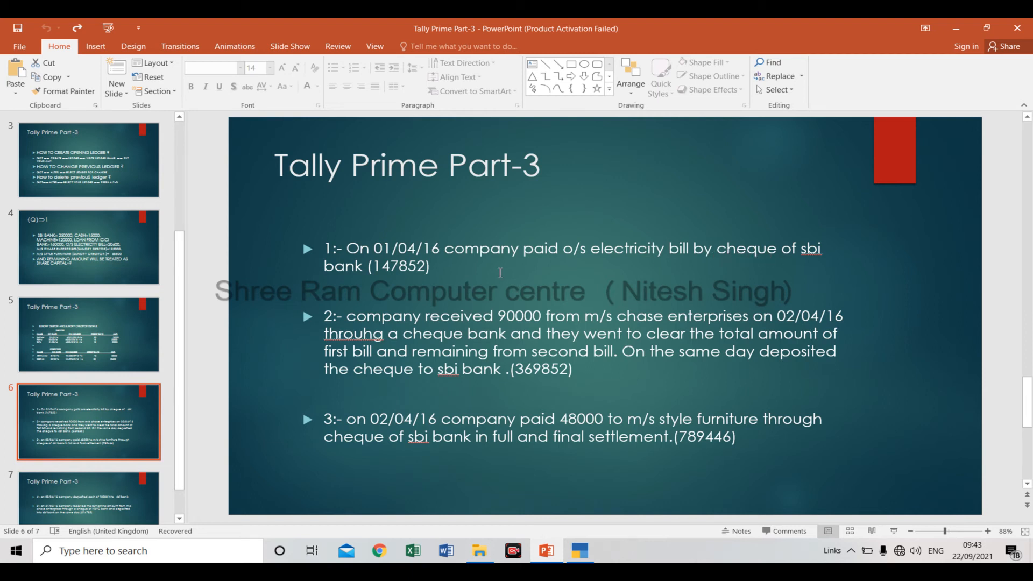
key("alt+Tab")
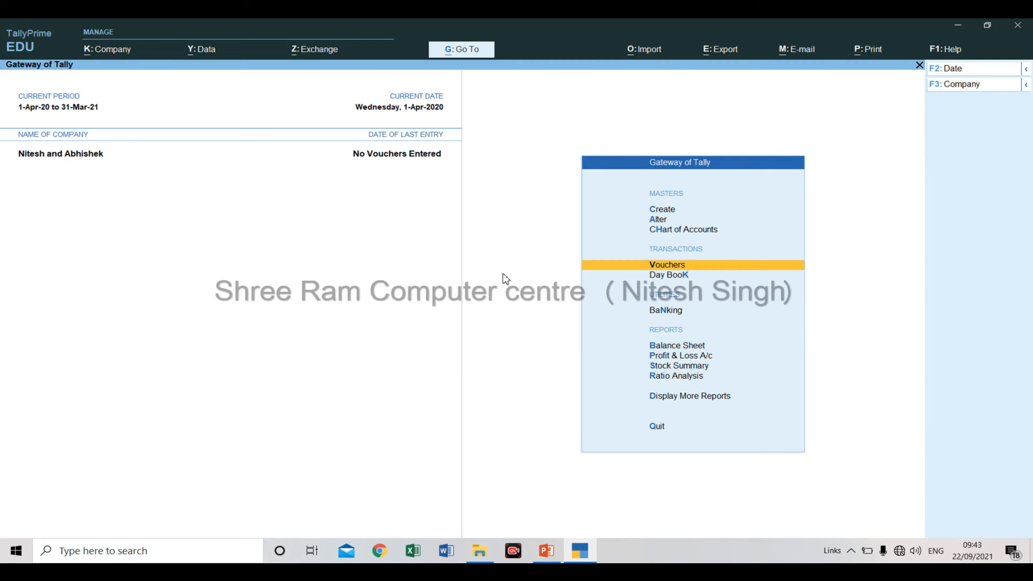
key("Return")
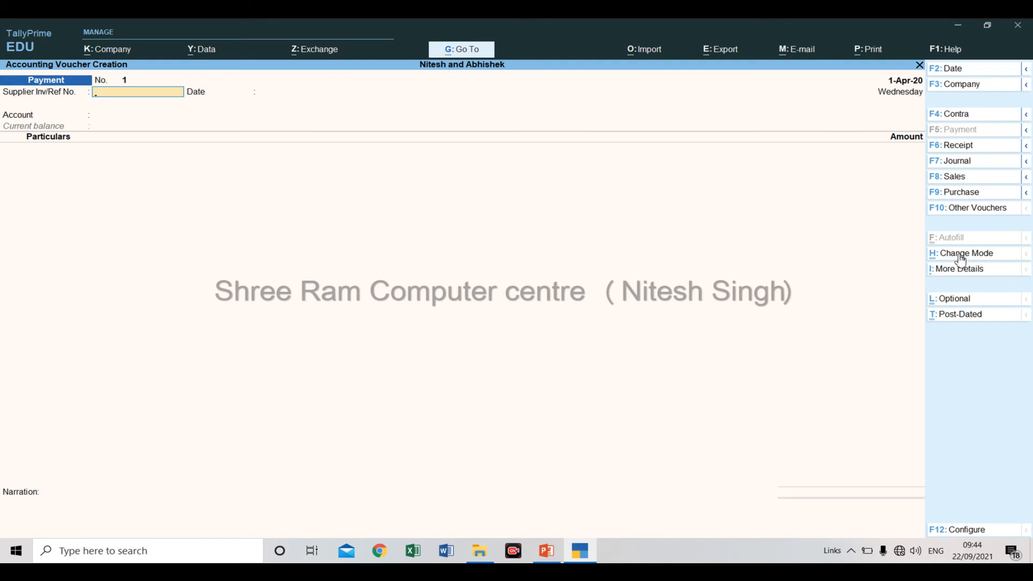
left_click(963, 253)
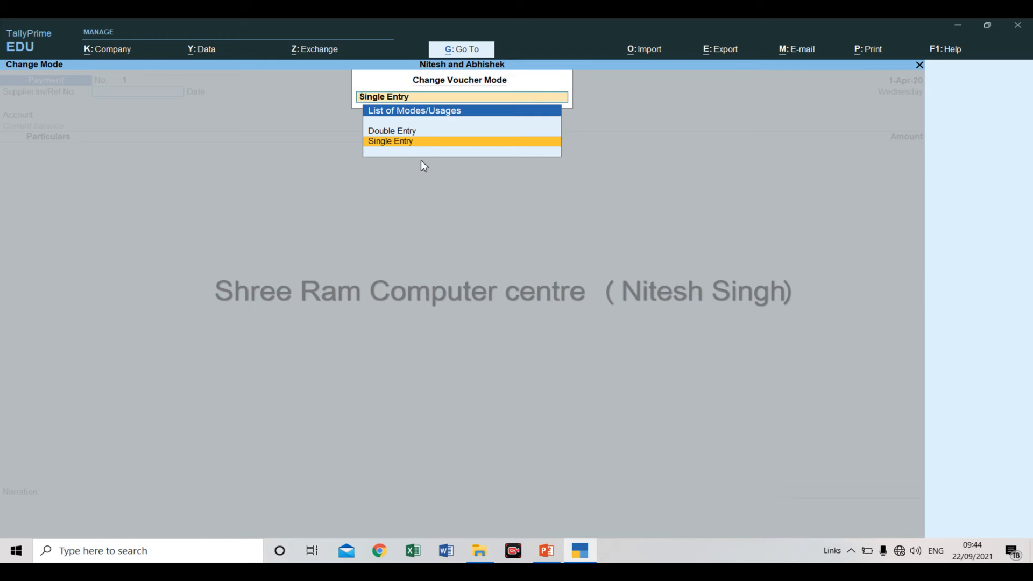
key("Return")
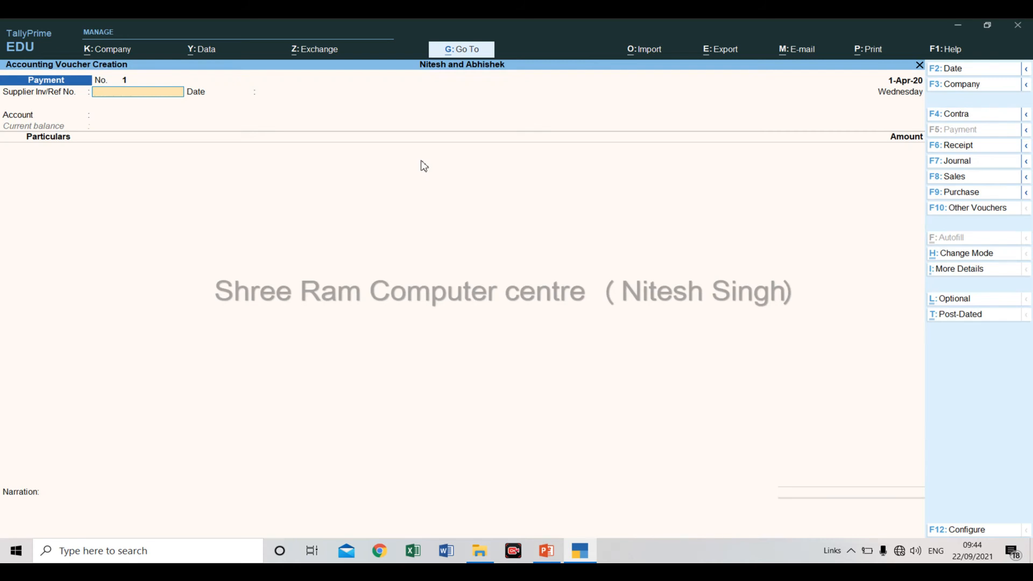
Enter ref/001 as the payment voucher's supplier reference, check the first transaction's date in PowerPoint, and accept 1-Apr-20 in TallyPrime.
type("ref/001")
key("Return")
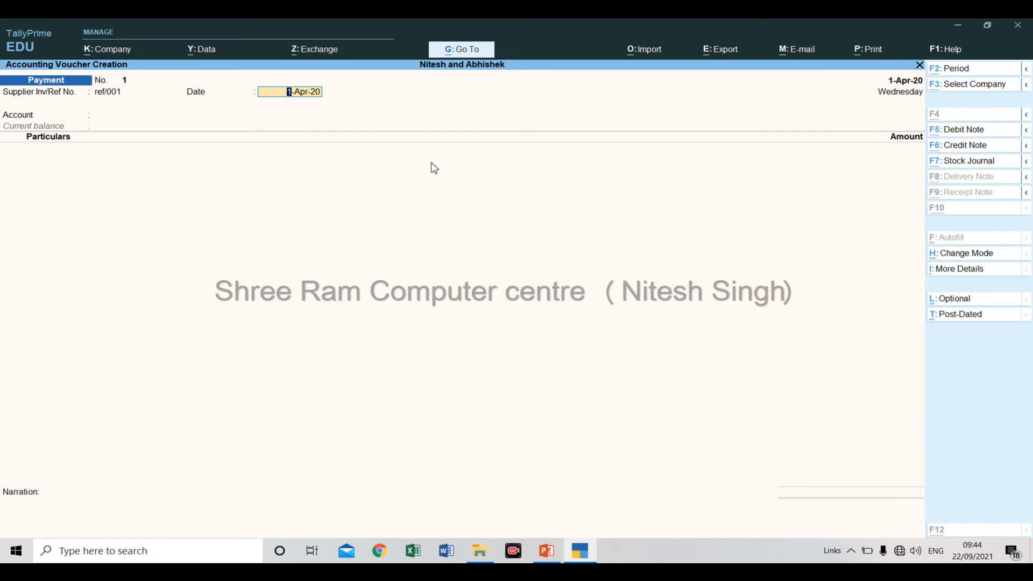
key("alt+Tab")
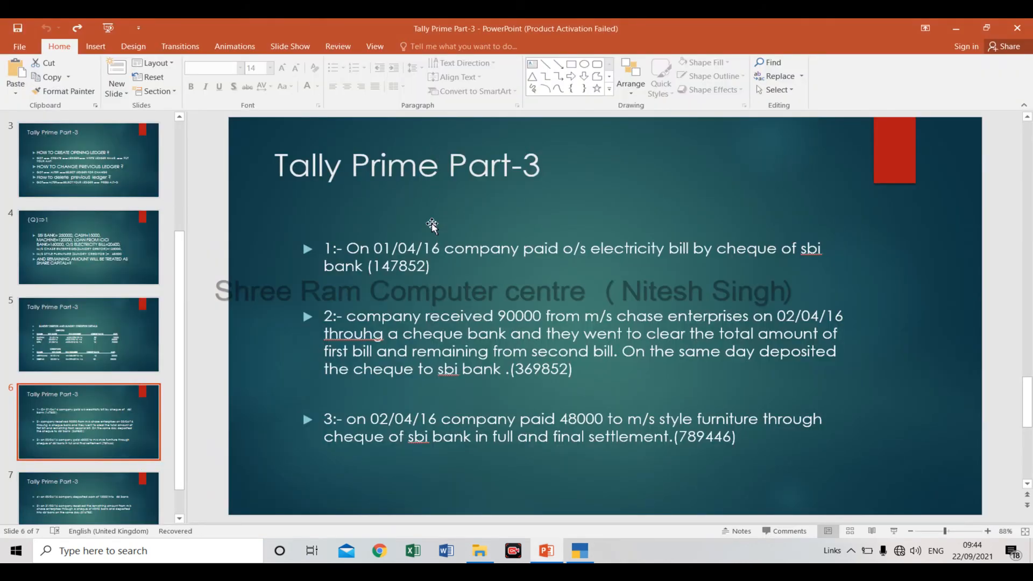
key("alt+Tab")
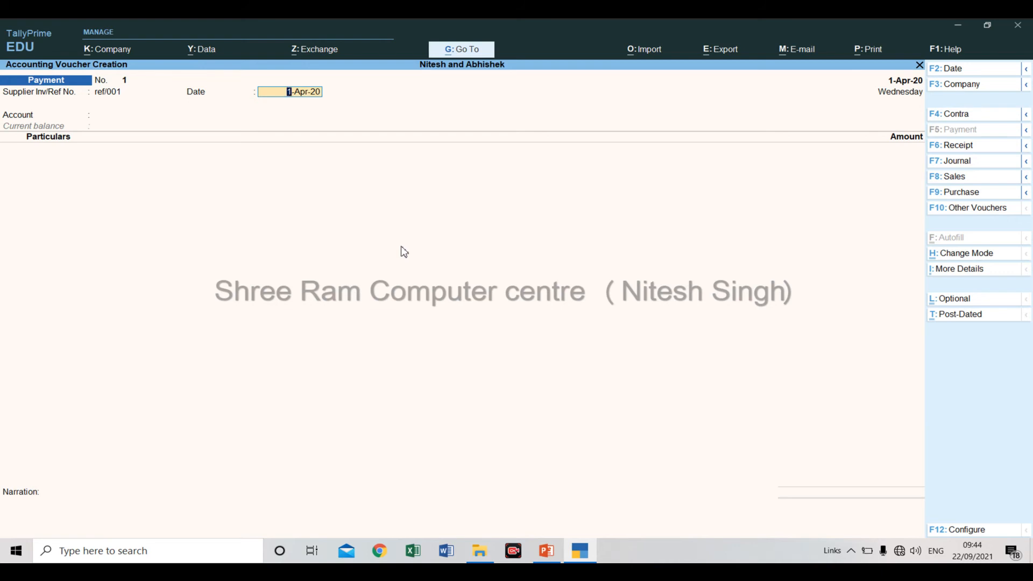
key("Return")
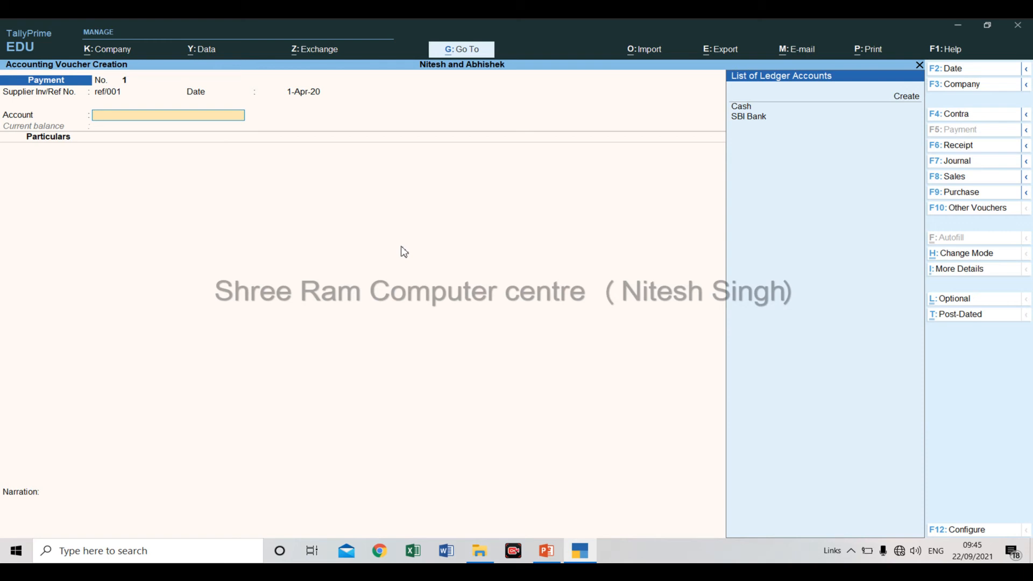
Choose SBI Bank as the account the payment is made from.
key("Down")
key("Down")
key("Down")
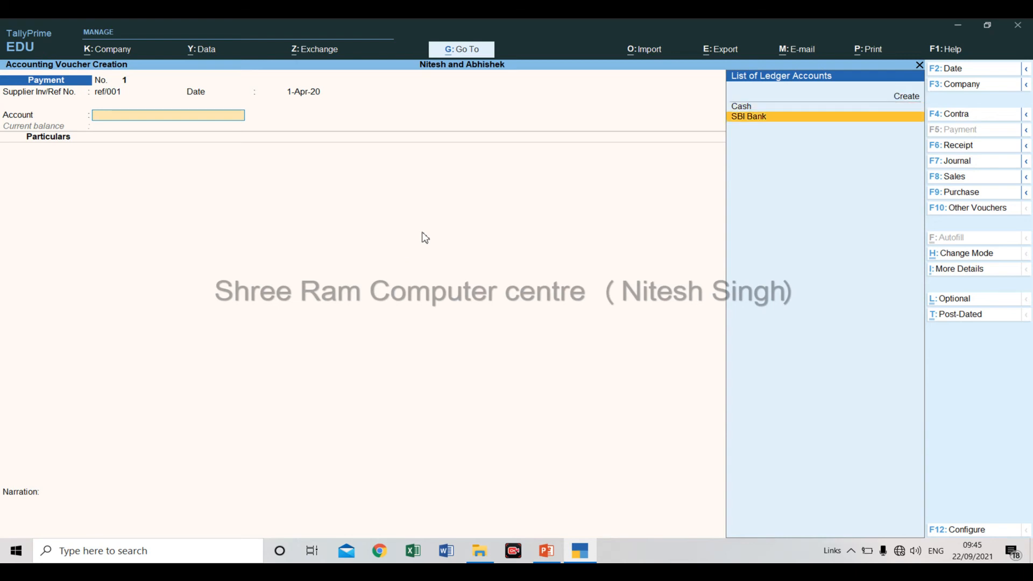
key("Return")
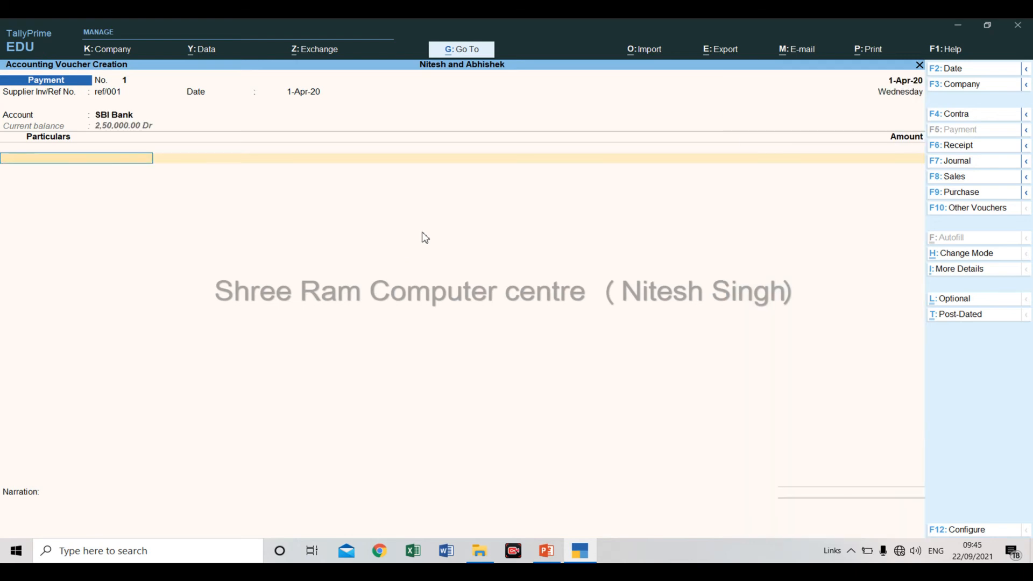
Add the O/s Electricity Bill ledger under Particulars with an amount of 20,600 and end the entry list.
key("space")
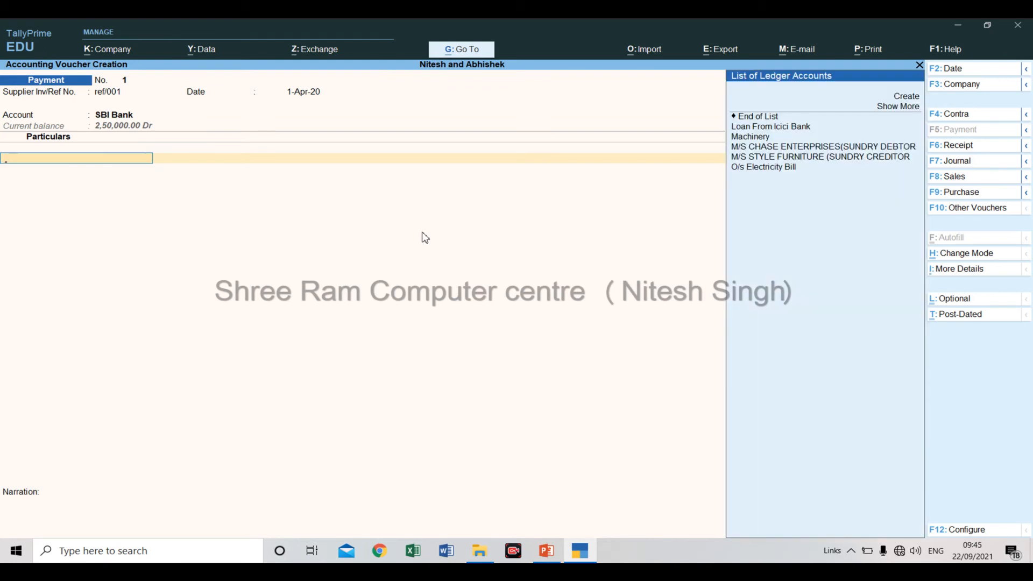
key("Down")
key("Down")
key("Down")
key("Down")
key("Down")
key("Down")
key("Down")
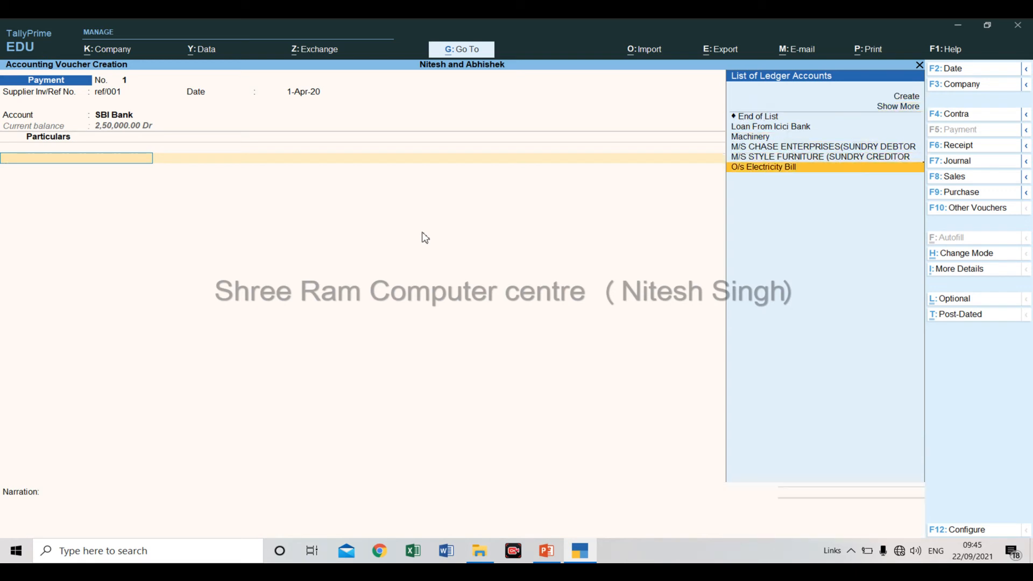
key("Return")
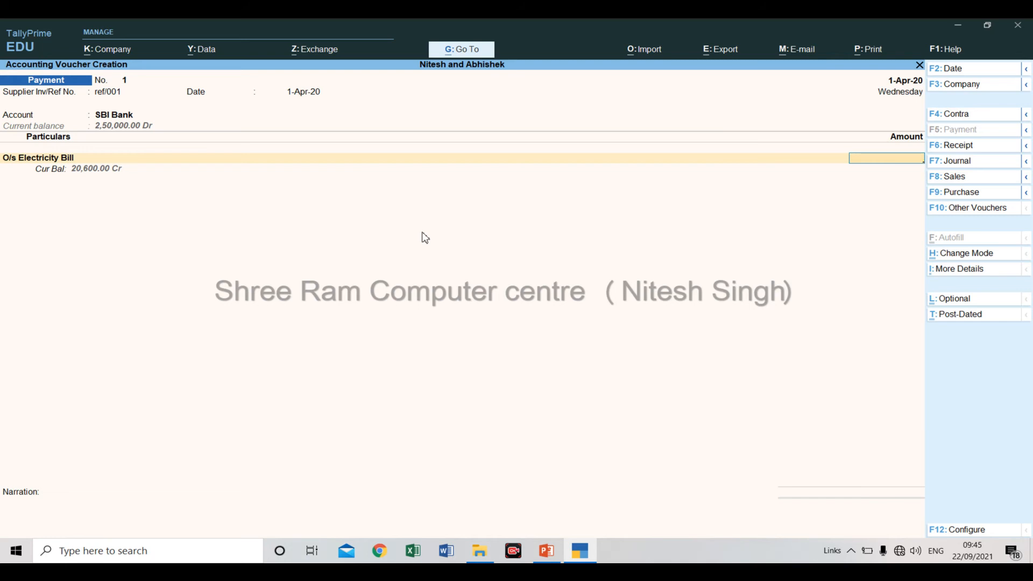
type("20600")
key("Return")
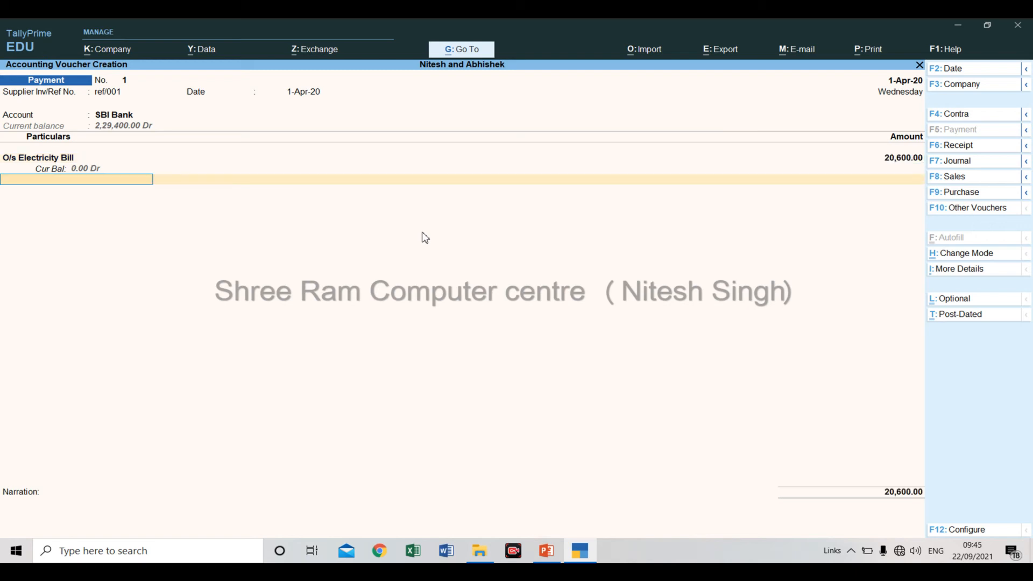
key("Return")
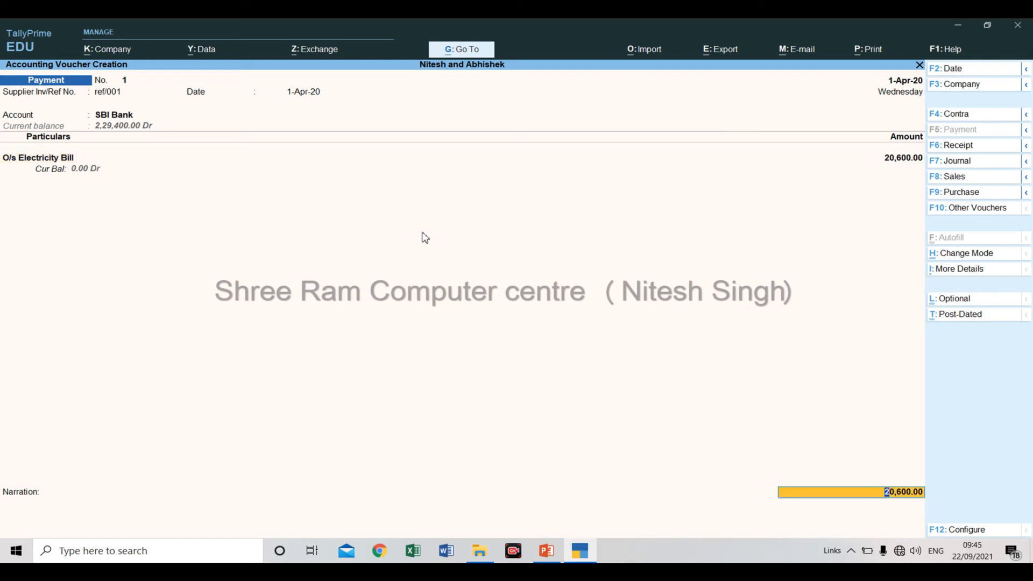
Allocate the 20,600 as a cheque with range Not Applicable and instrument number 111, then save the voucher without a narration.
key("Return")
key("Return")
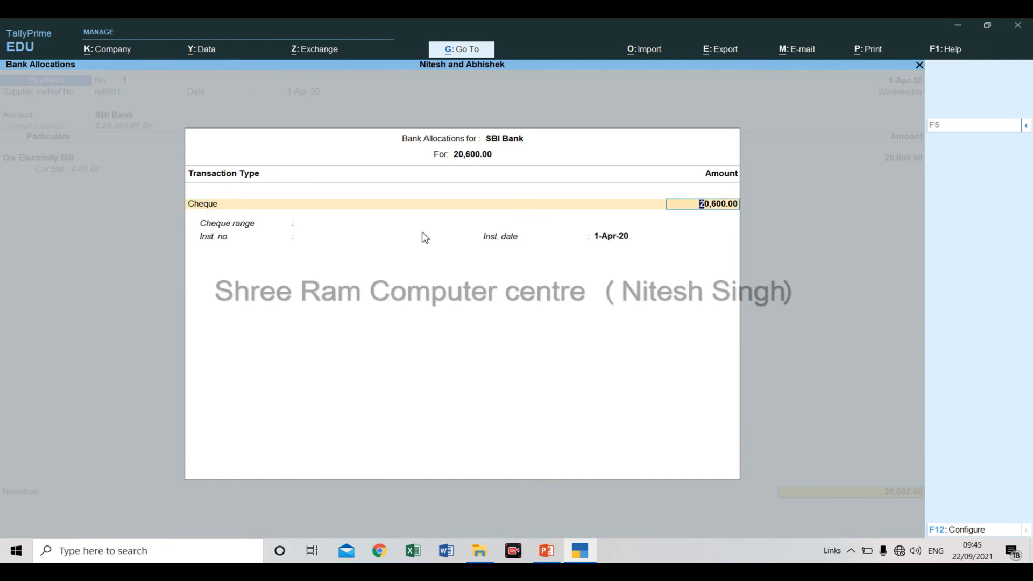
key("Return")
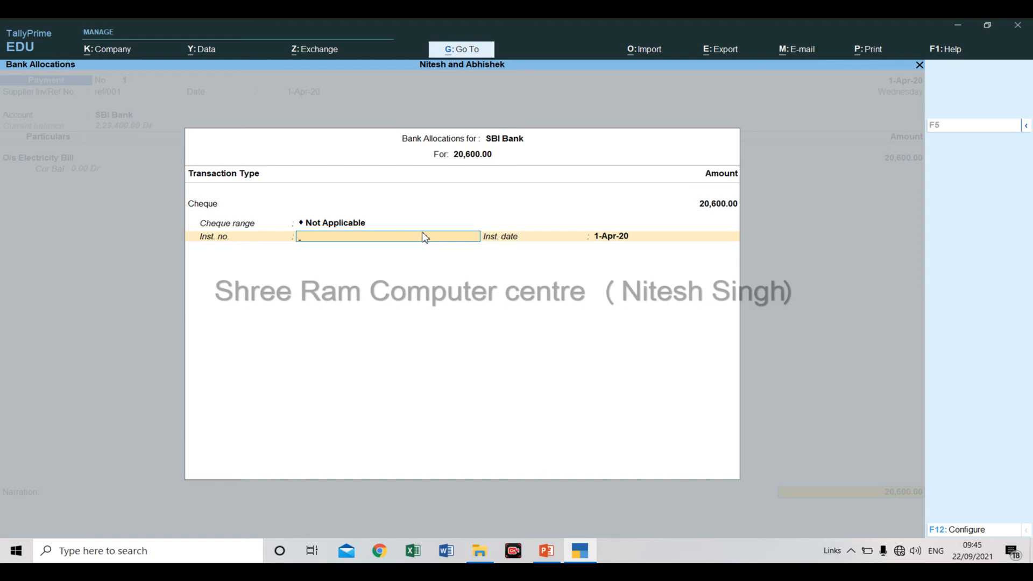
type("111")
key("Return")
key("Return")
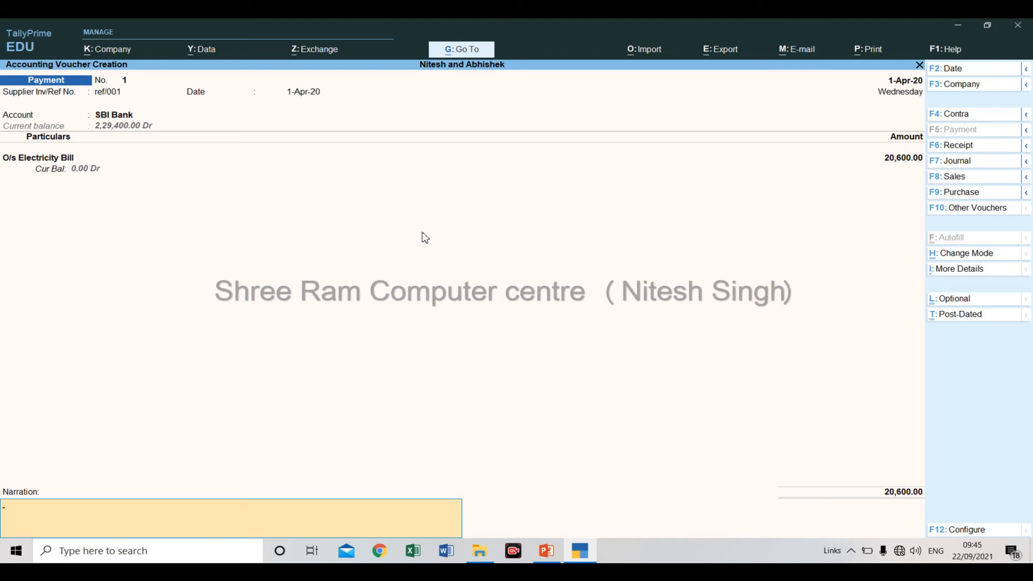
key("Return")
key("Return")
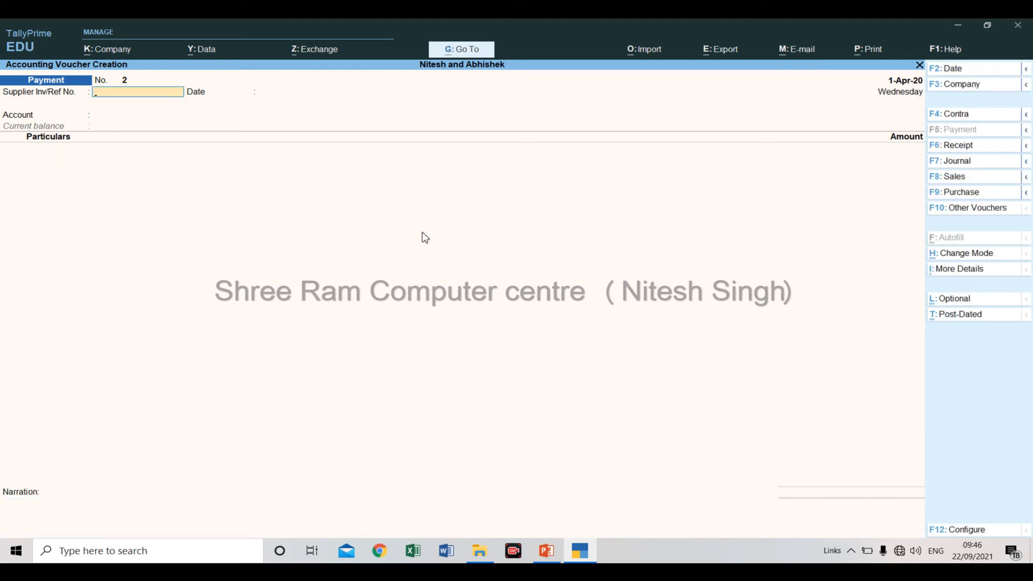
Switch to PowerPoint to read the second transaction on the slide.
key("alt+Tab")
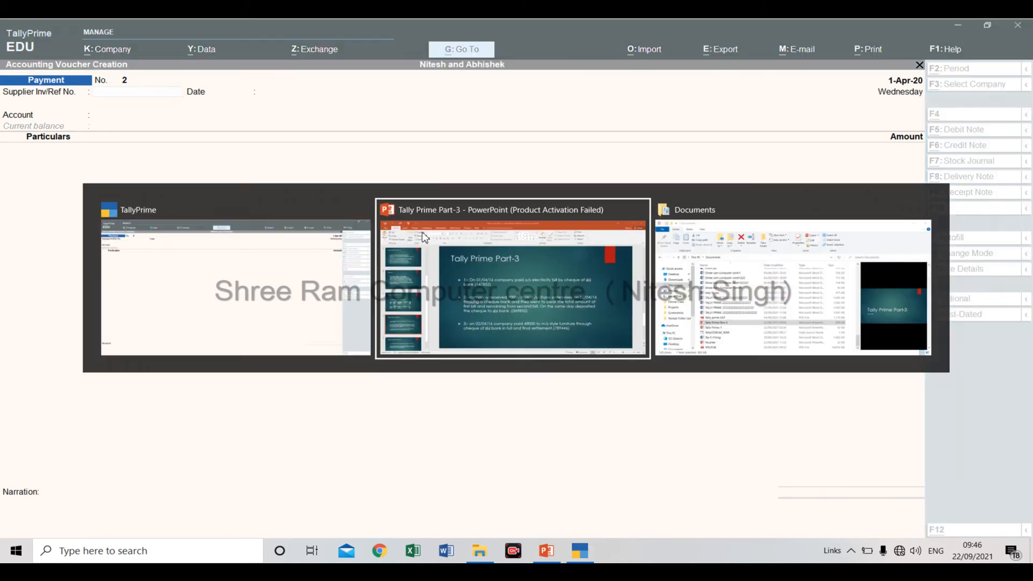
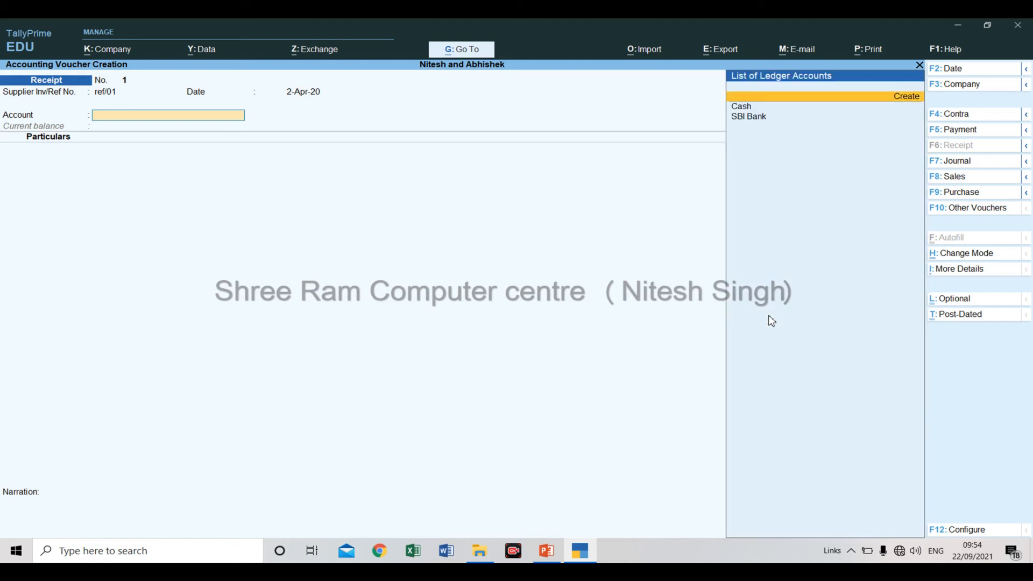
Choose SBI Bank as the account that receives the money in the receipt voucher.
key("Down")
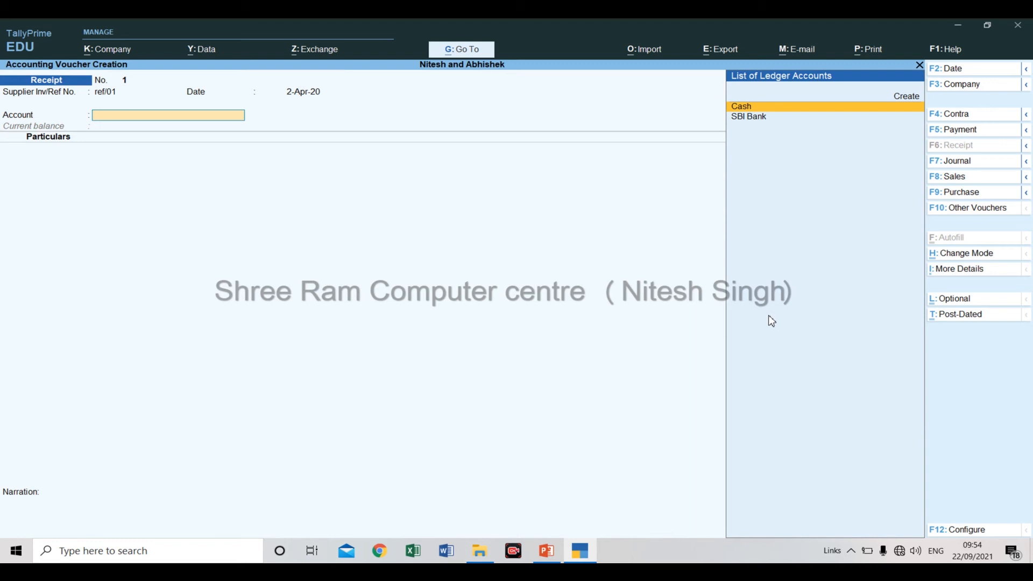
key("Down")
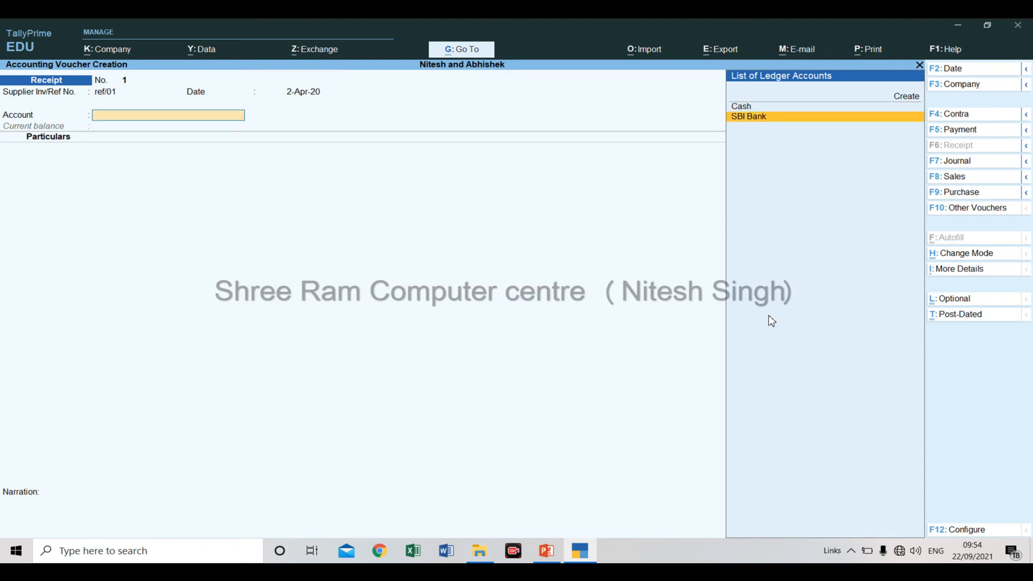
key("Return")
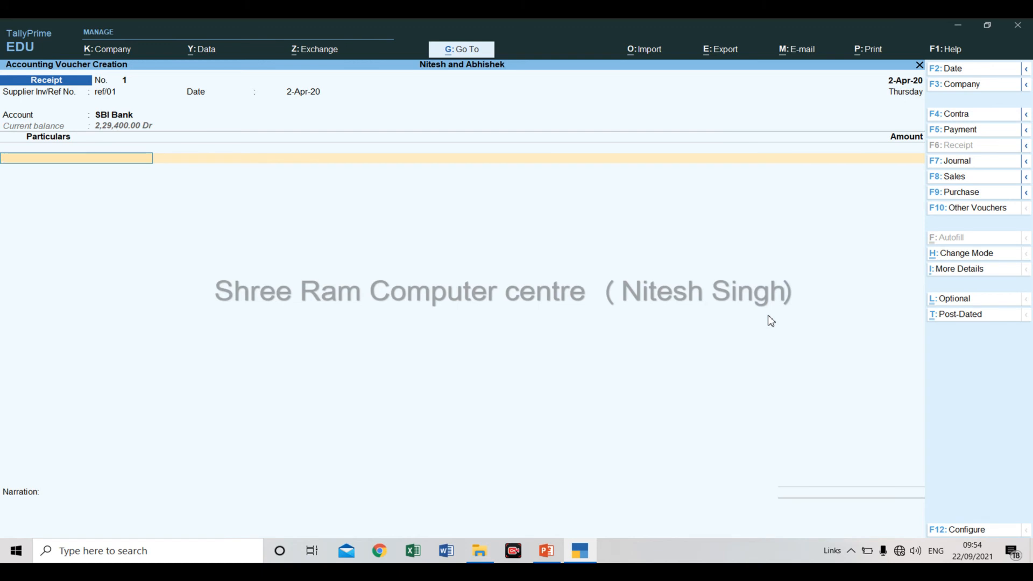
Add the M/S Chase Enterprises ledger under Particulars with an amount of 90,000.
key("Down")
key("Down")
key("Down")
key("Down")
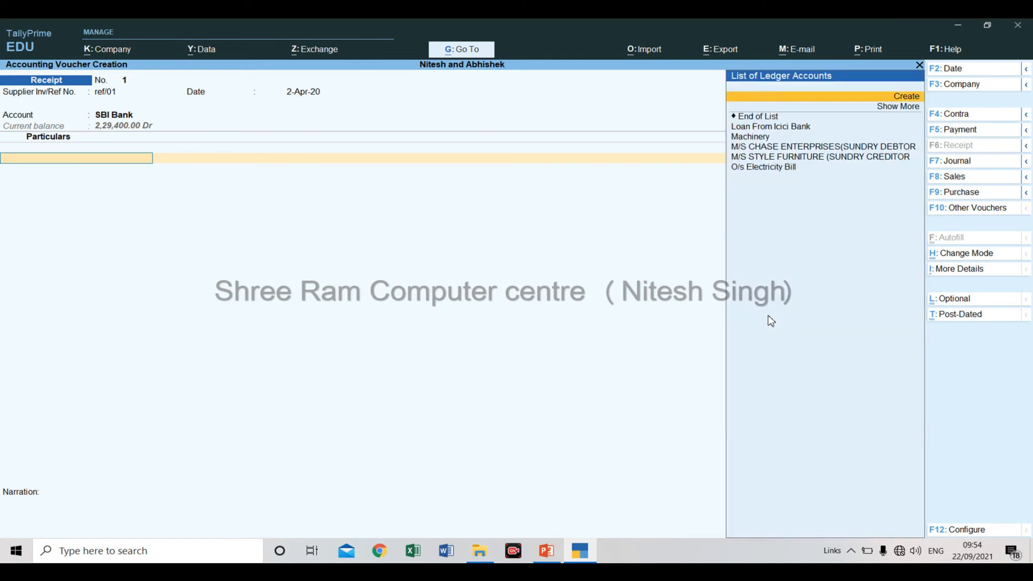
key("Down")
key("Down")
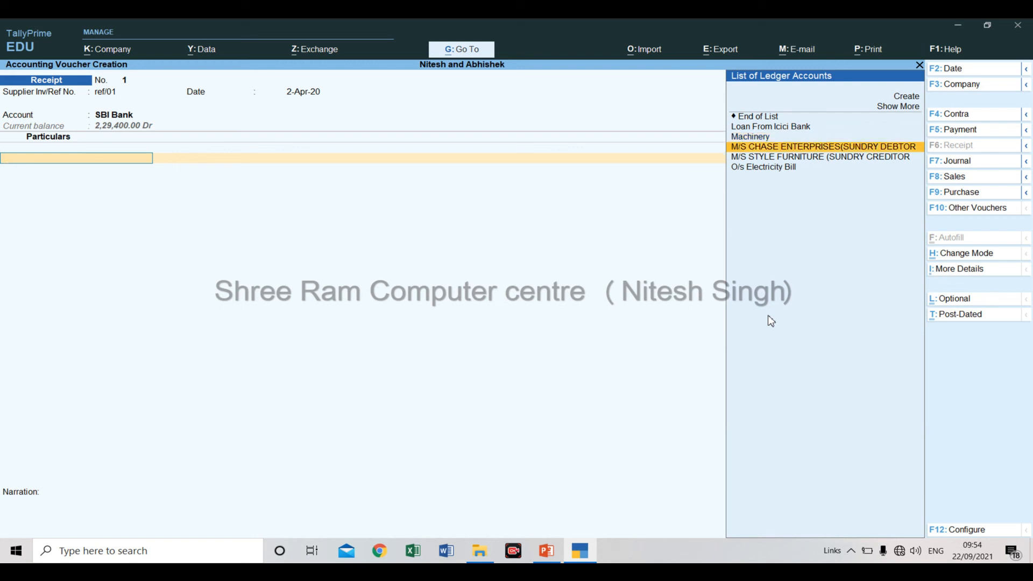
key("Return")
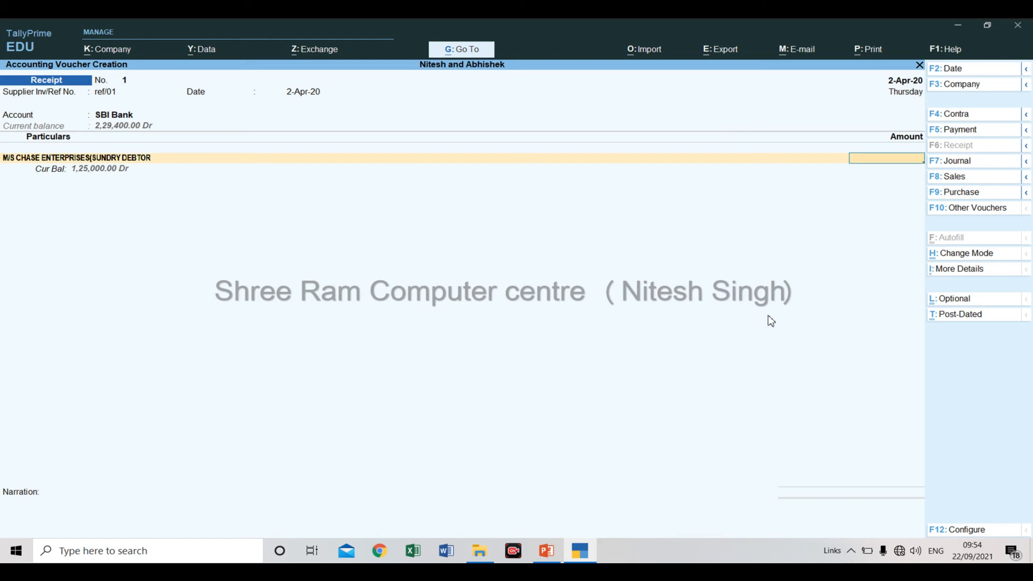
type("90,0")
type("0000")
key("Return")
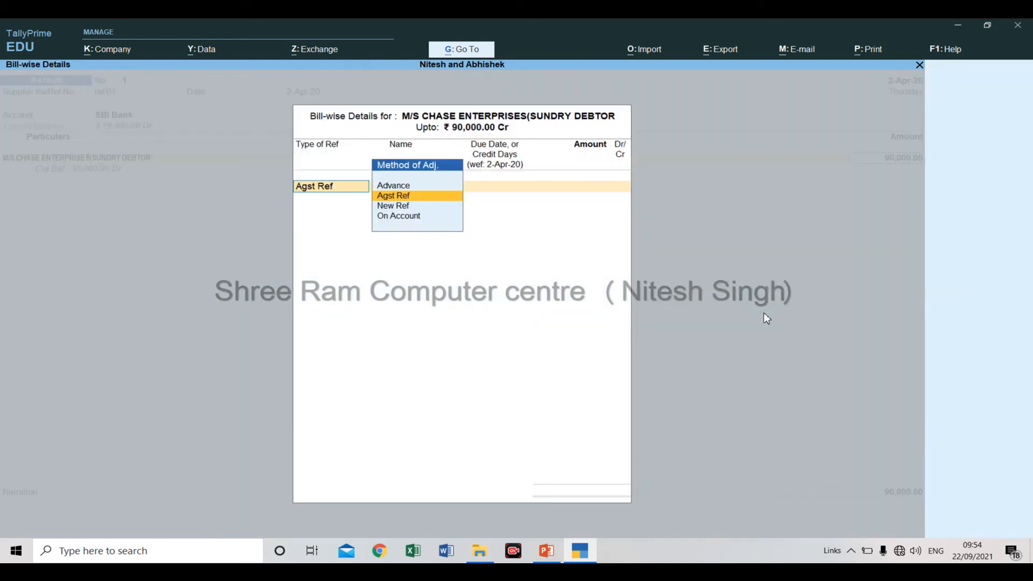
Adjust the receipt against bill AGC/220/15-16 for 75,000 and bill AGC/275/15-16 for 15,000, and accept the bill-wise details.
key("Return")
key("Return")
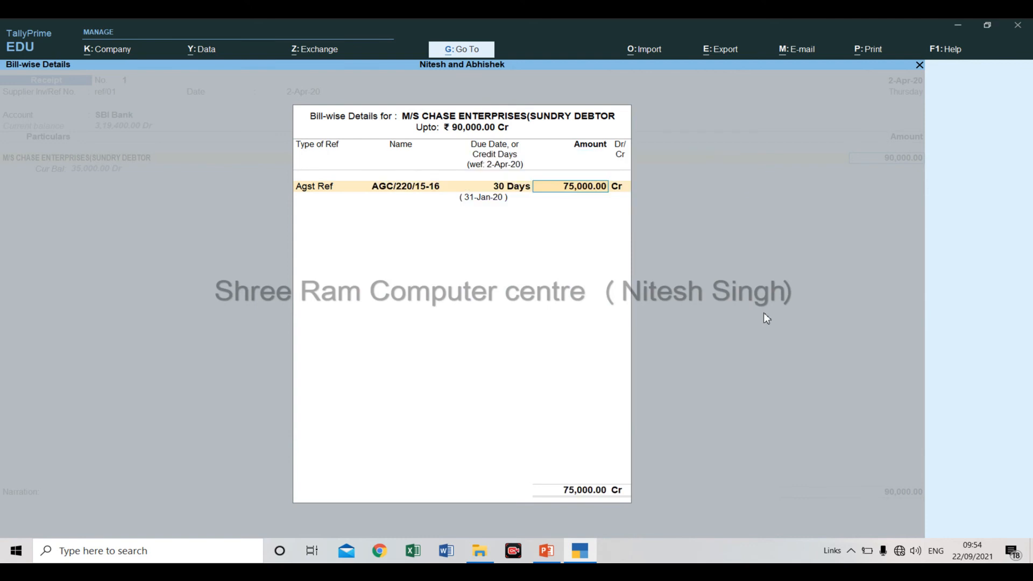
key("Return")
key("Return")
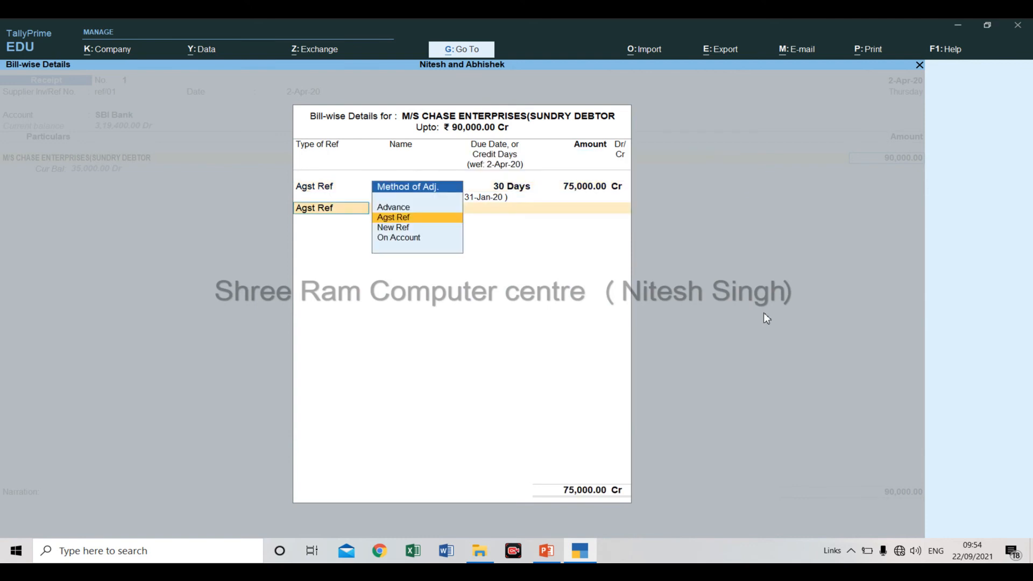
key("Return")
key("Return")
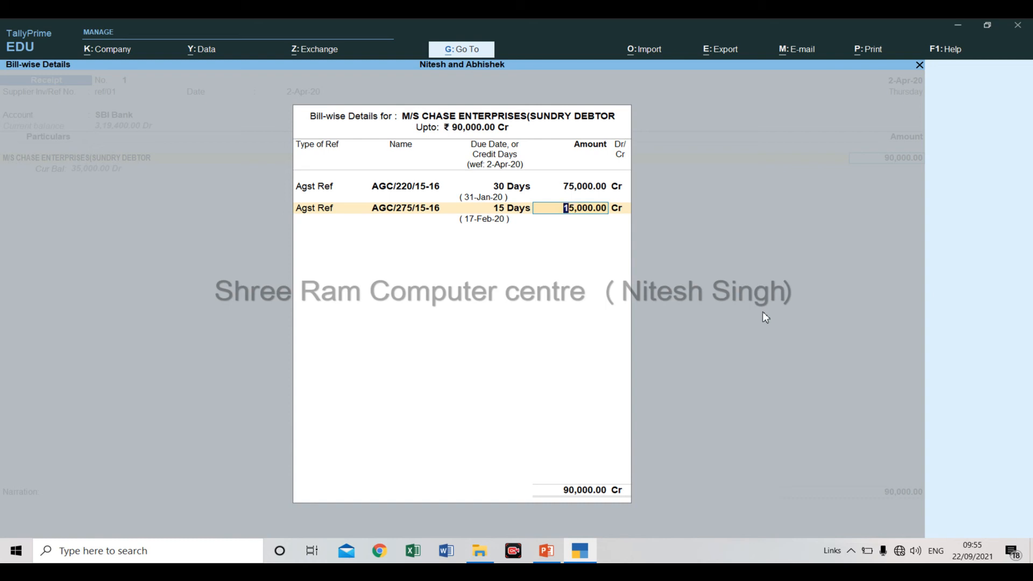
key("ctrl+a")
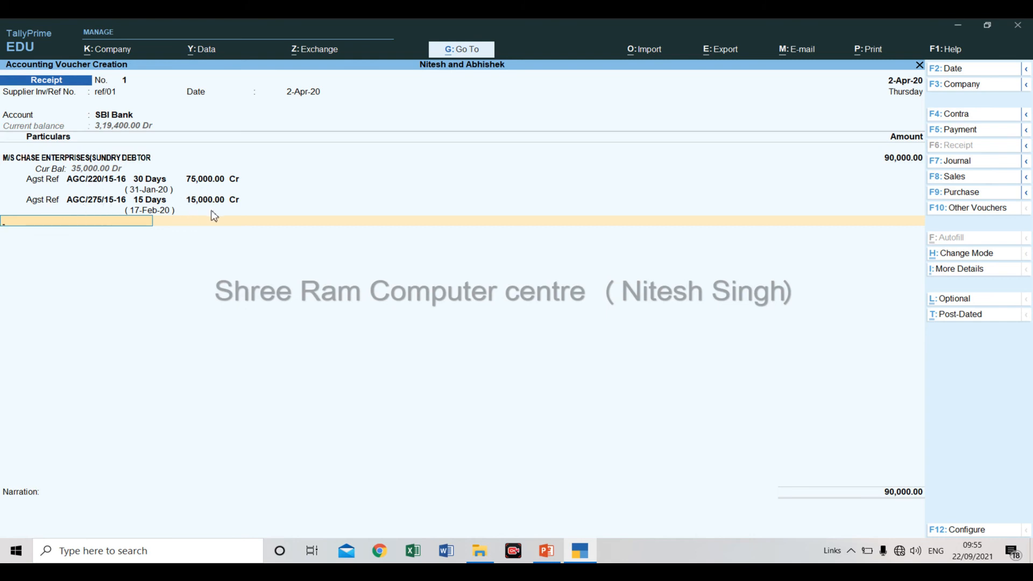
End the entry list and allocate the 90,000 as Cheque/DD dated 2-Apr-20, leaving the instrument number blank.
key("Return")
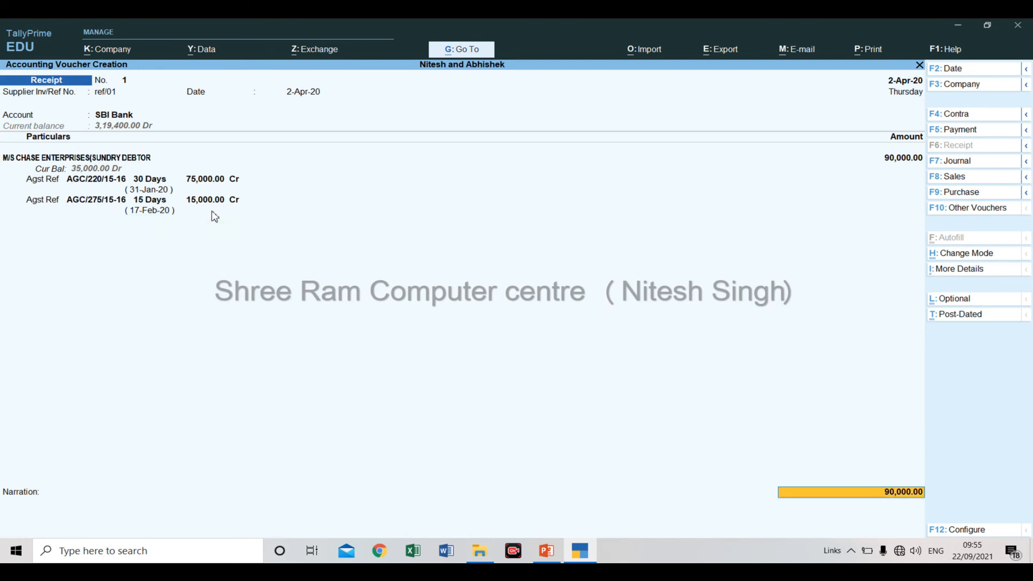
key("Return")
key("Return")
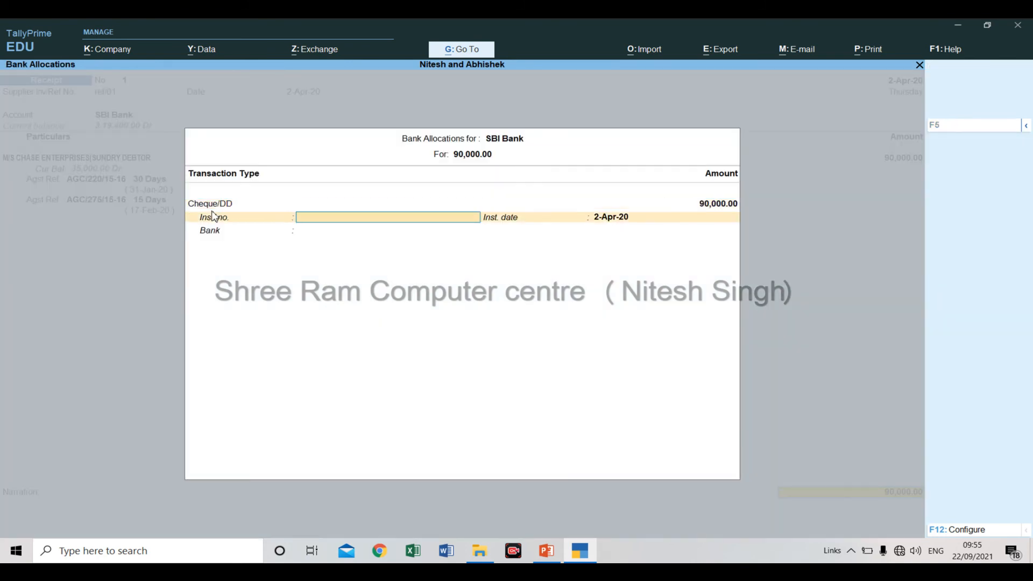
key("Return")
key("Return")
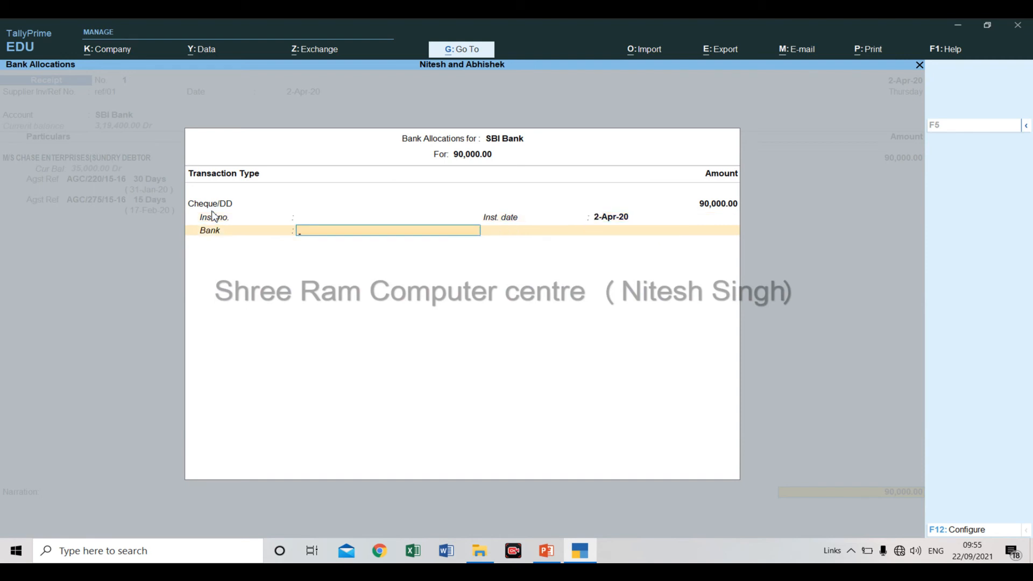
key("Return")
key("Return")
key("Return")
key("Return")
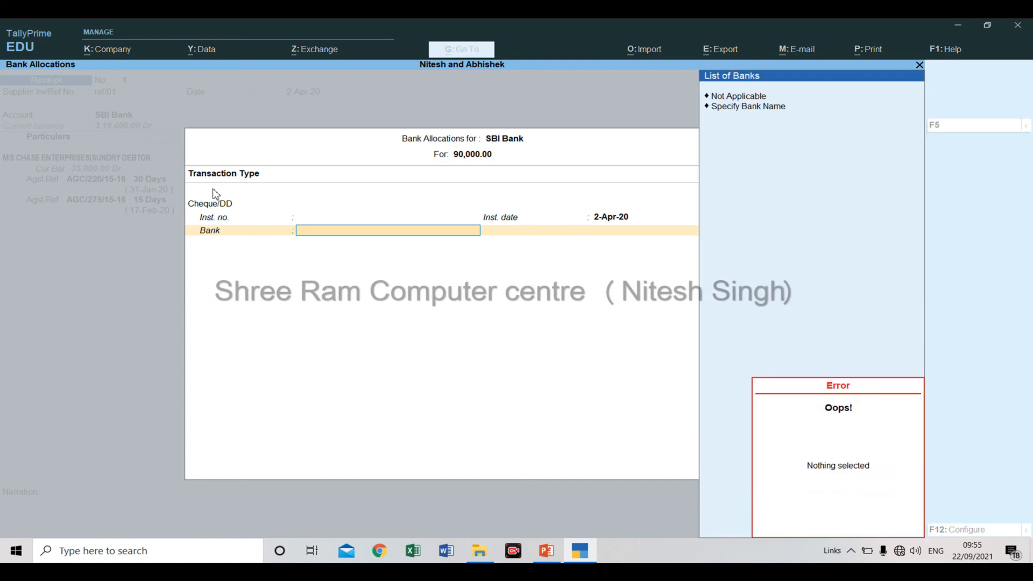
Specify Kotak as the cheque's bank name and save the receipt voucher without a narration.
key("Down")
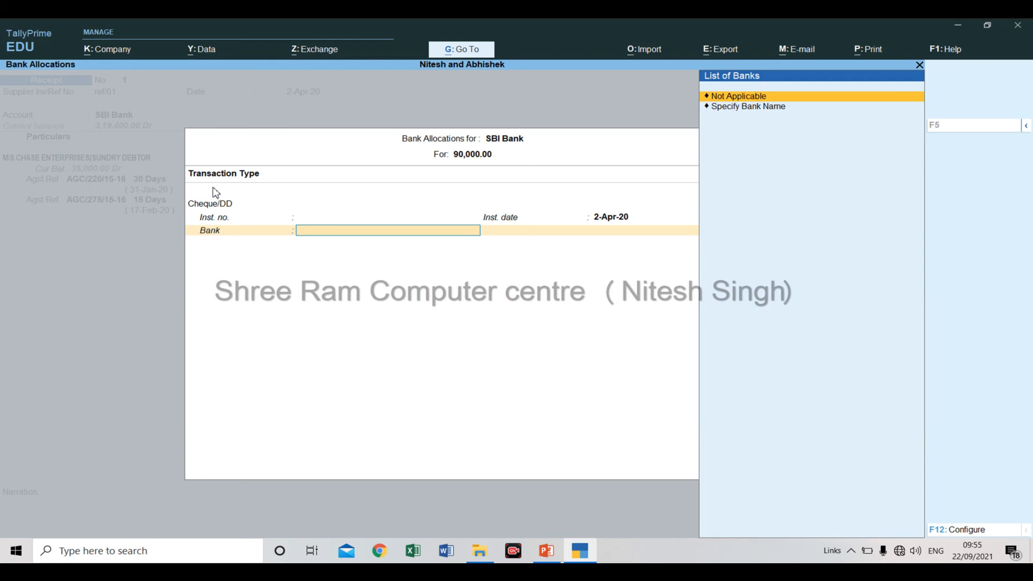
key("Down")
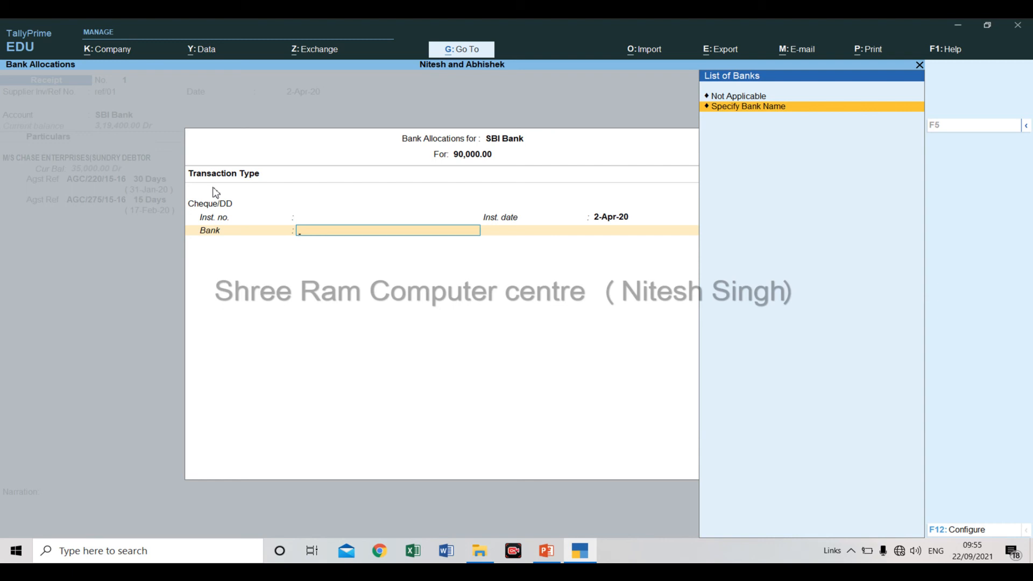
key("Return")
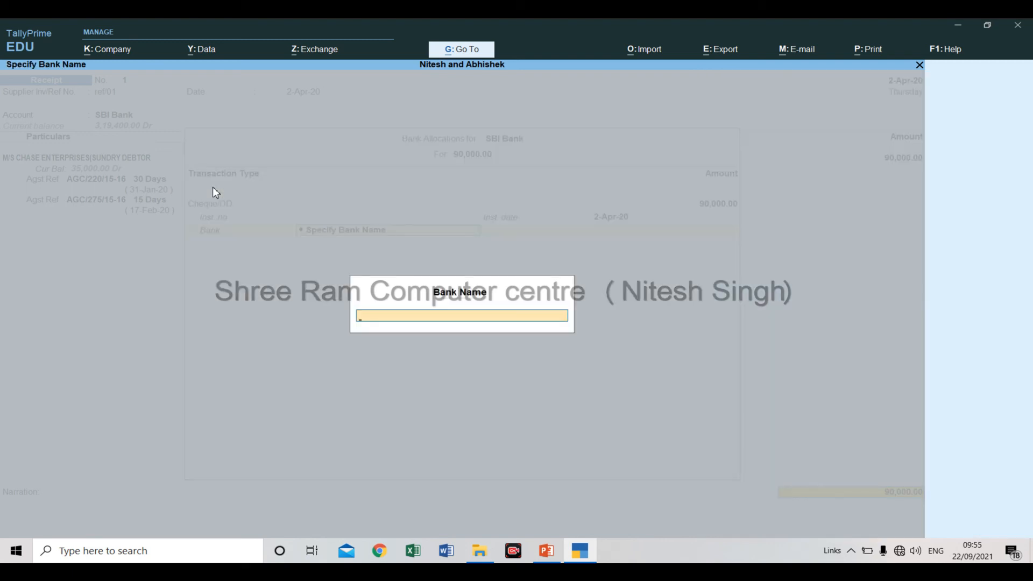
type("Kotak")
key("Return")
key("Return")
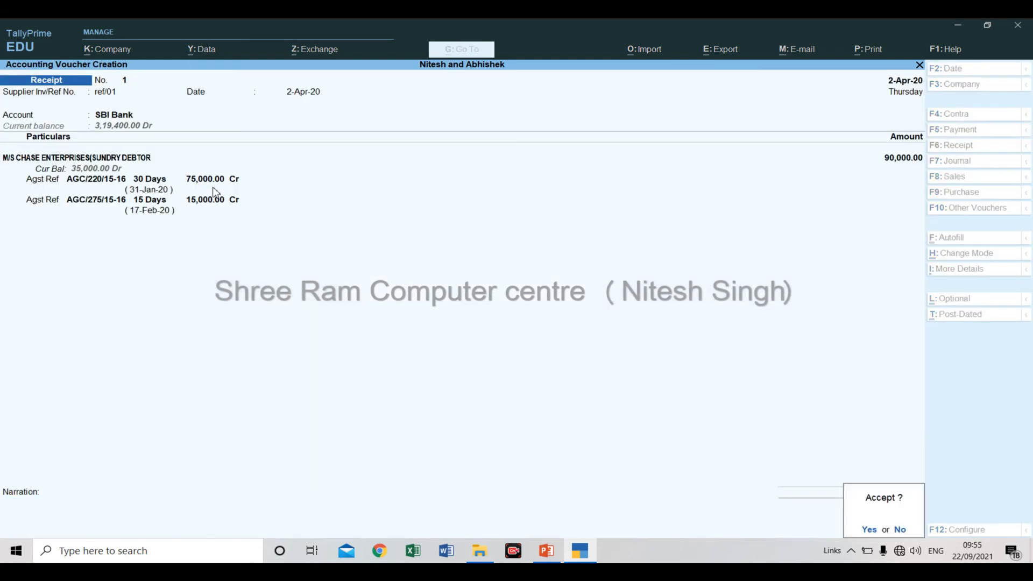
key("Return")
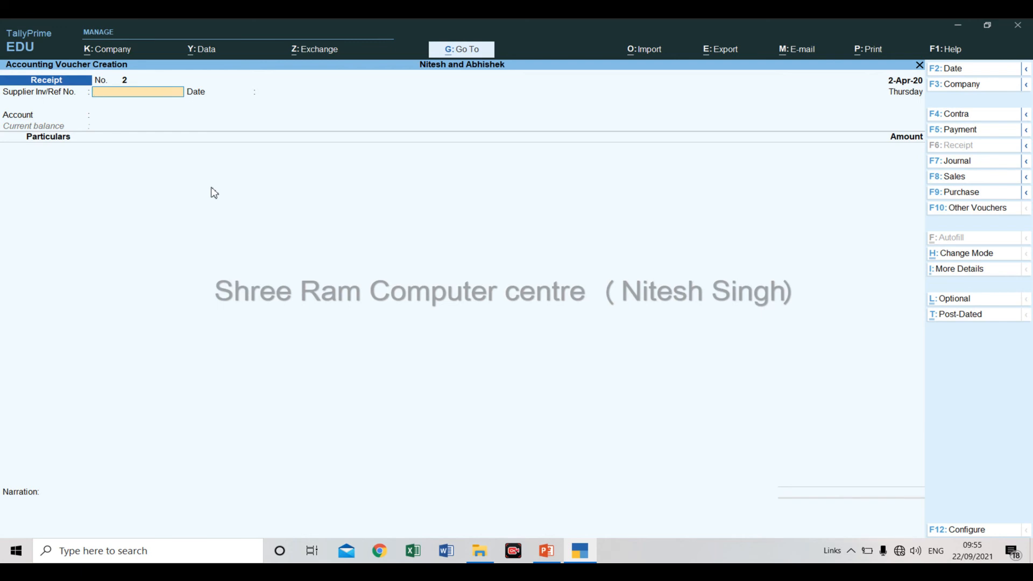
Read the third transaction on the PowerPoint slide and start a payment voucher dated 2/04 back in TallyPrime.
key("alt+Tab")
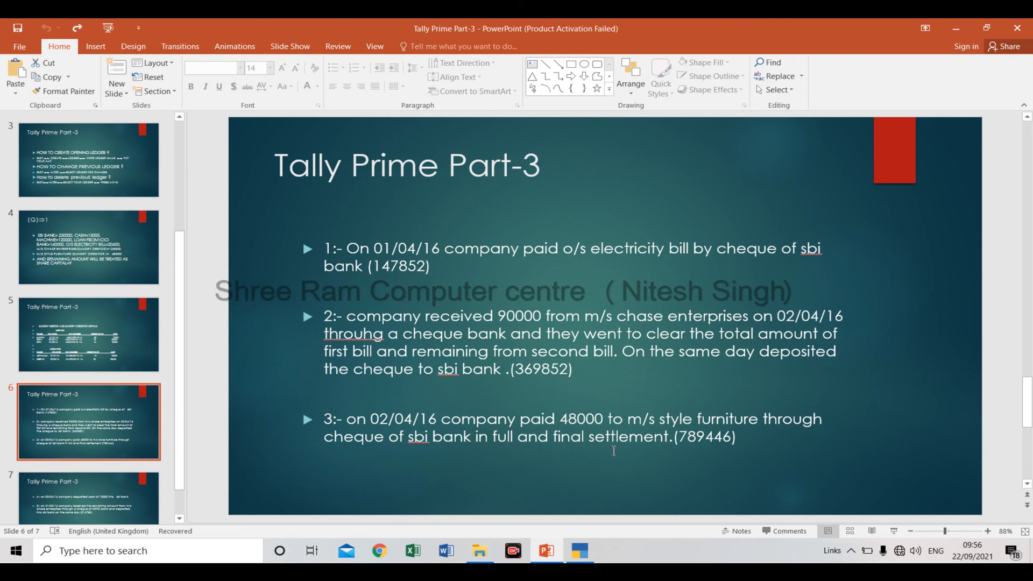
key("alt+Tab")
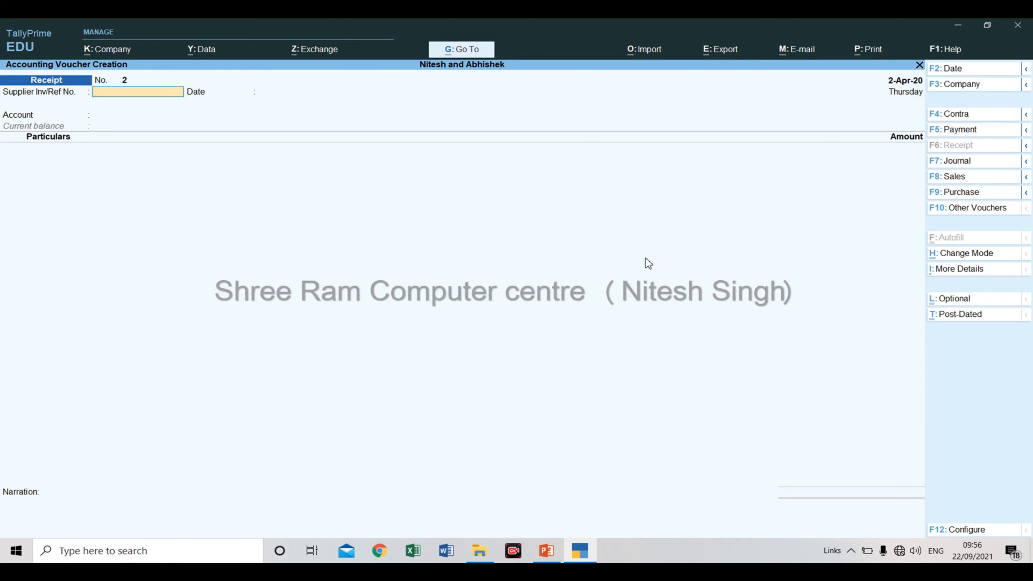
key("F5")
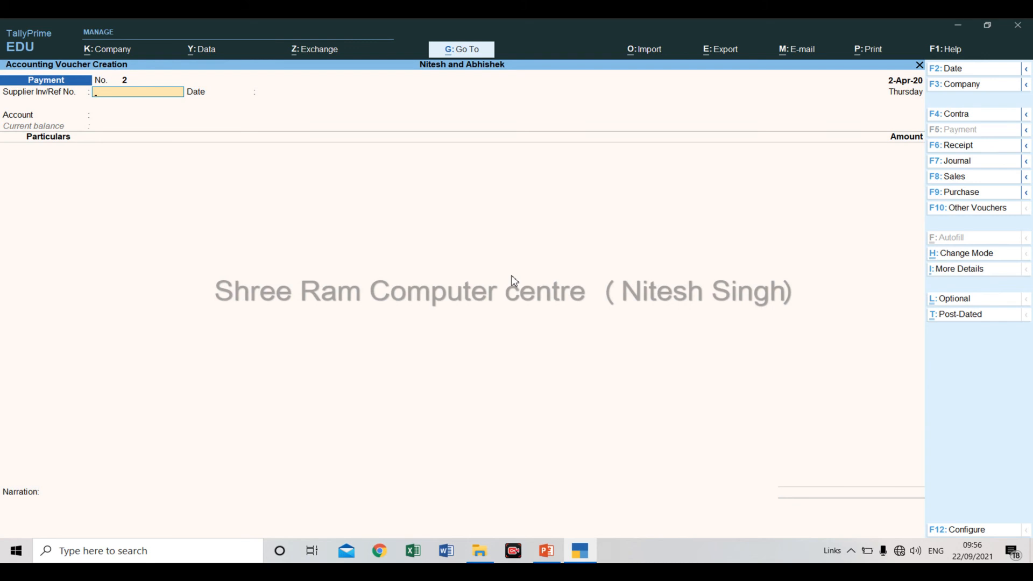
key("F2")
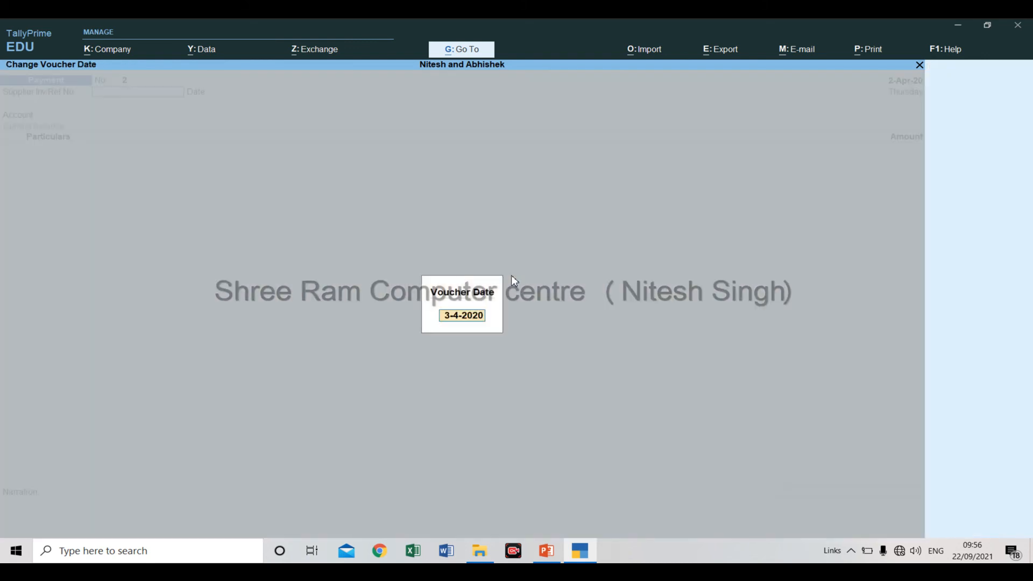
key("BackSpace")
type("2/04")
key("Return")
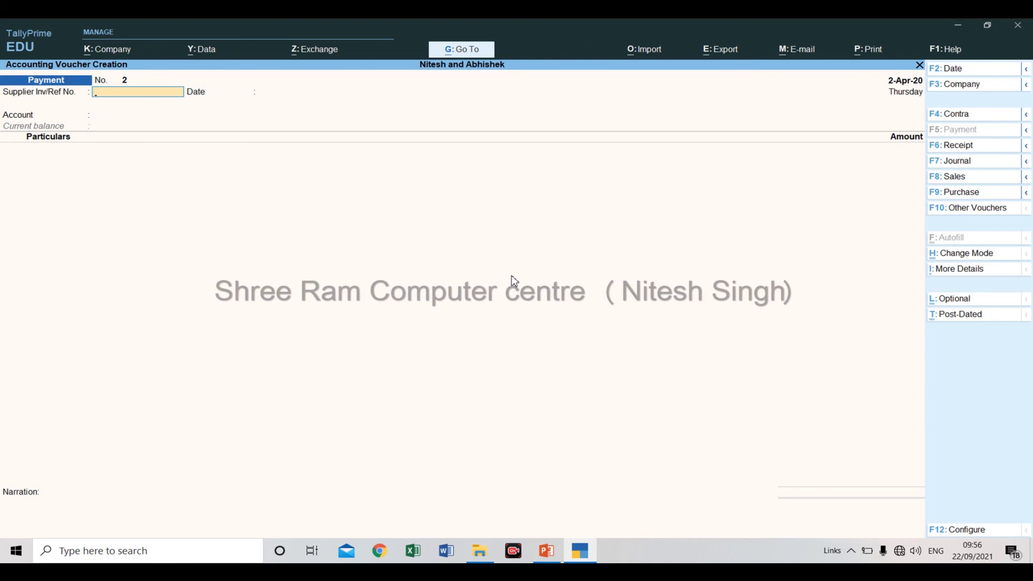
Set the supplier reference number to ref/002 dated 2-Apr-20 and choose SBI Bank as the paying account.
type("e")
key("BackSpace")
type("ref/002")
key("Return")
key("Return")
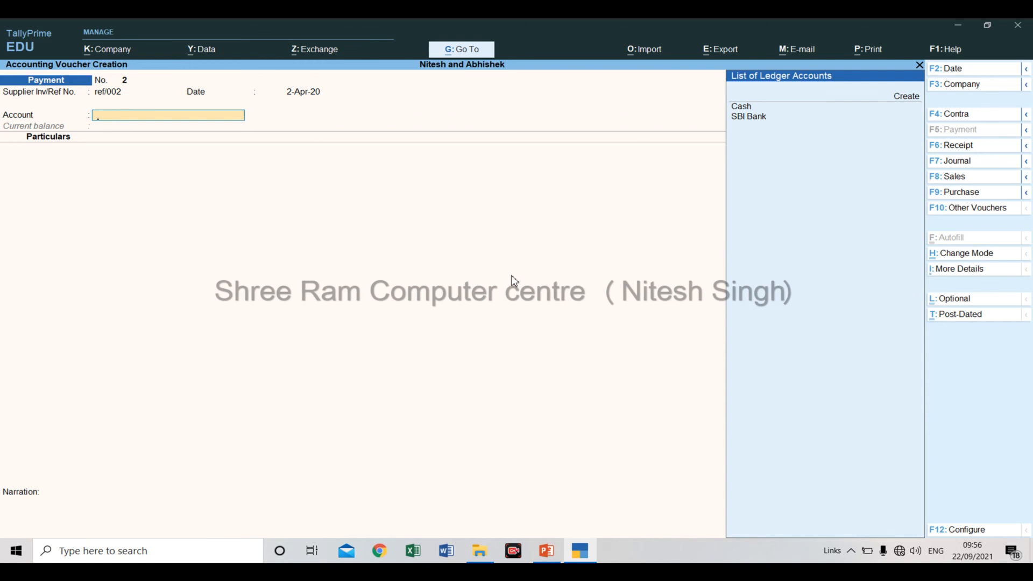
key("Down")
key("Down")
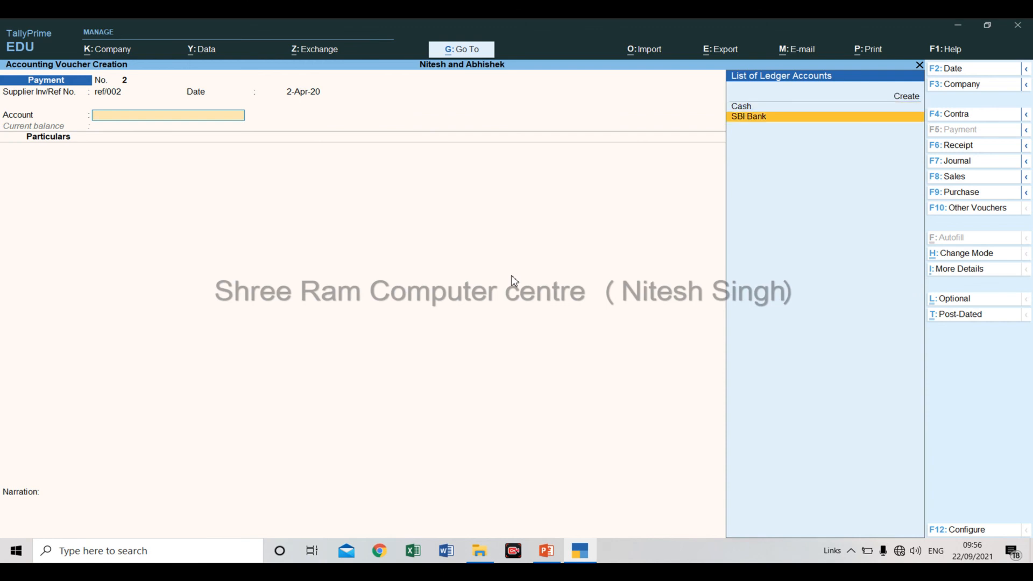
key("Return")
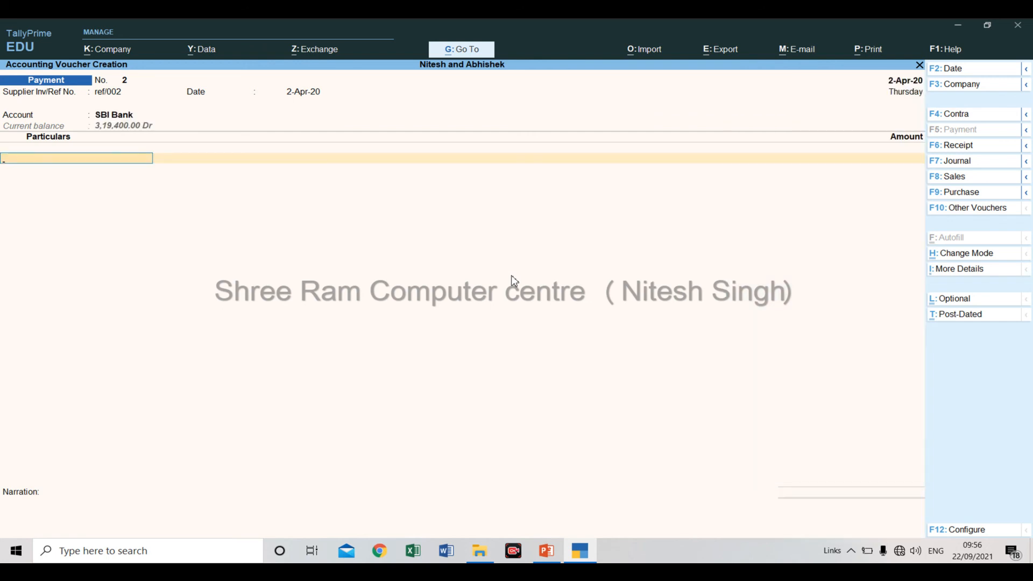
Add the M/S Style Furniture ledger under Particulars and, after checking the PowerPoint slide, enter an amount of 48,000.
key("Down")
key("Down")
key("Down")
key("Down")
key("Down")
key("Down")
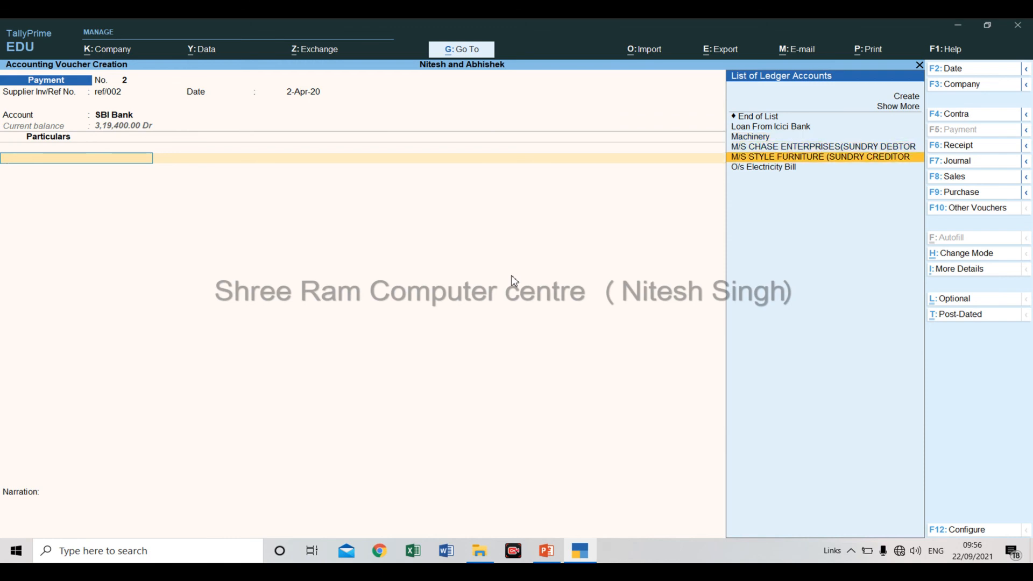
key("Return")
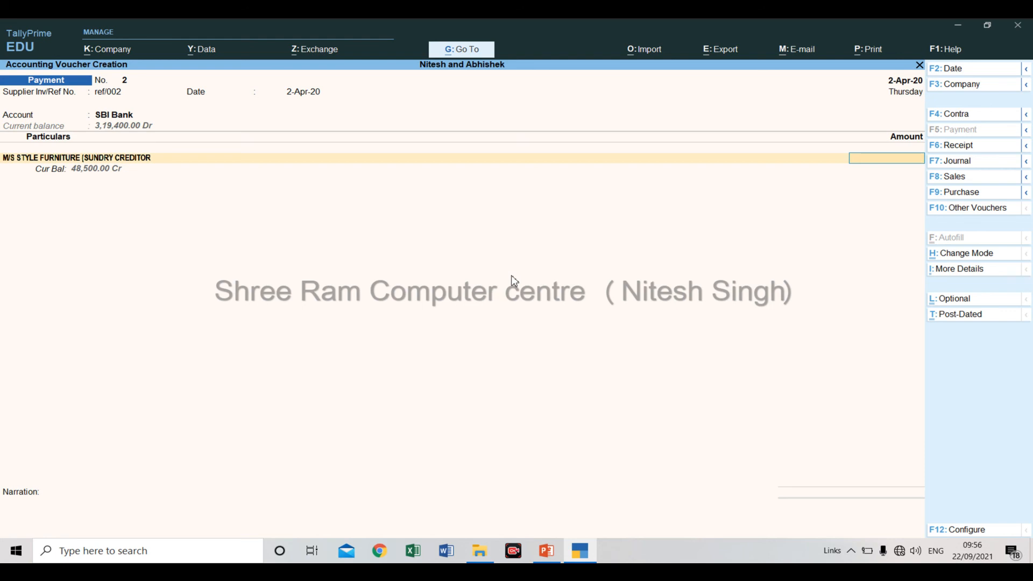
key("alt+Tab")
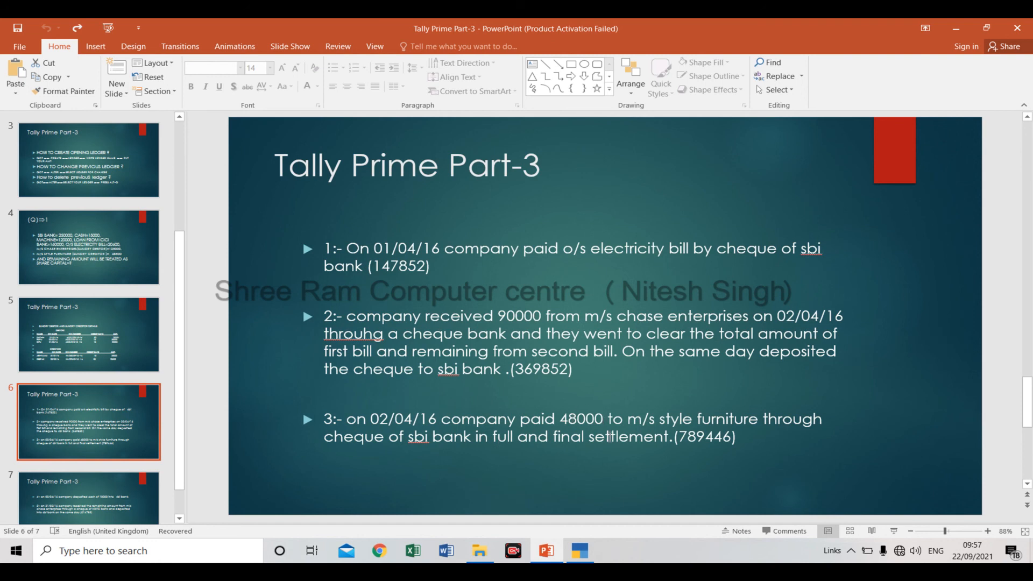
key("alt+Tab")
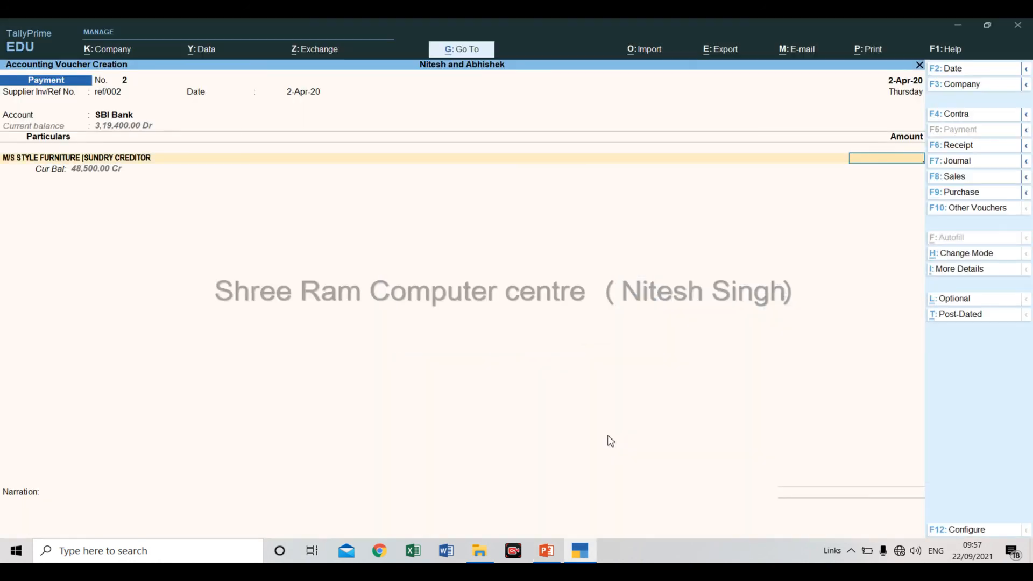
type("48,000")
key("Return")
key("Return")
Adjust the payment against bill INV250/SF/15-16 for 25,000 and INV290/SF/15-16 for 23,000, and end the entry list.
key("Return")
key("Return")
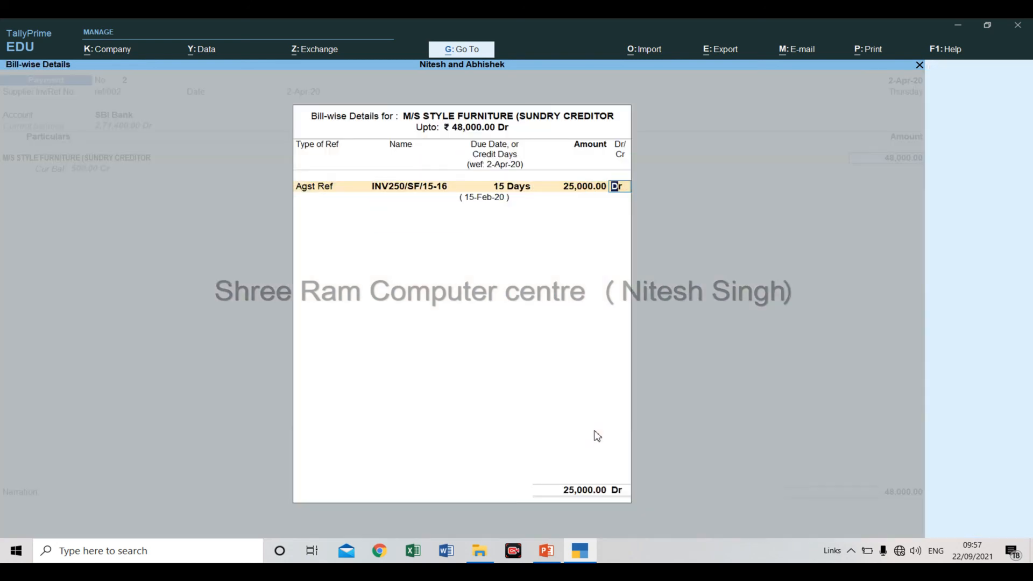
key("Return")
key("Return")
key("Return")
key("Return")
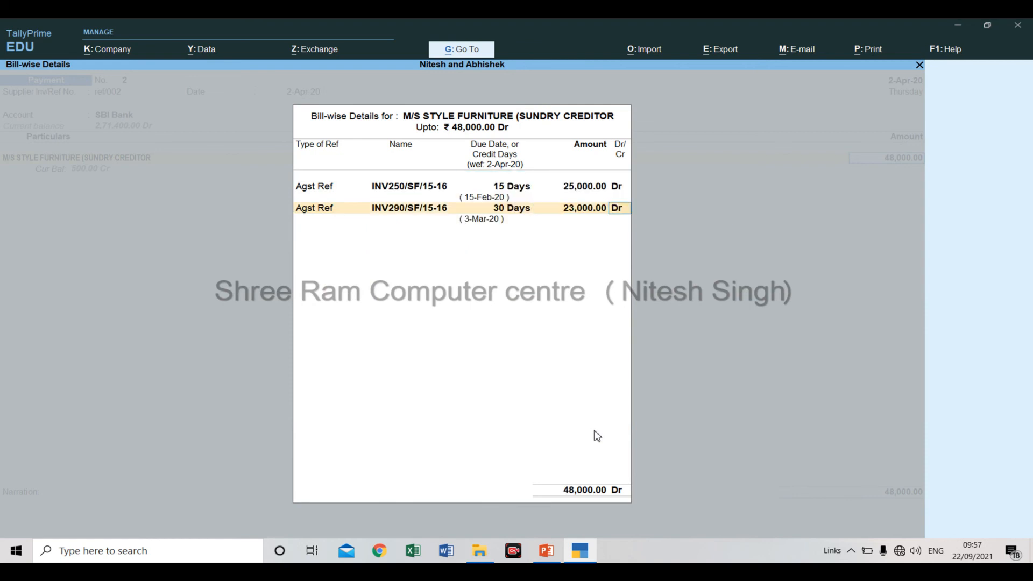
Allocate the SBI Bank payment as a cheque with instrument number 555221 and save the payment voucher without a narration.
key("Return")
key("Return")
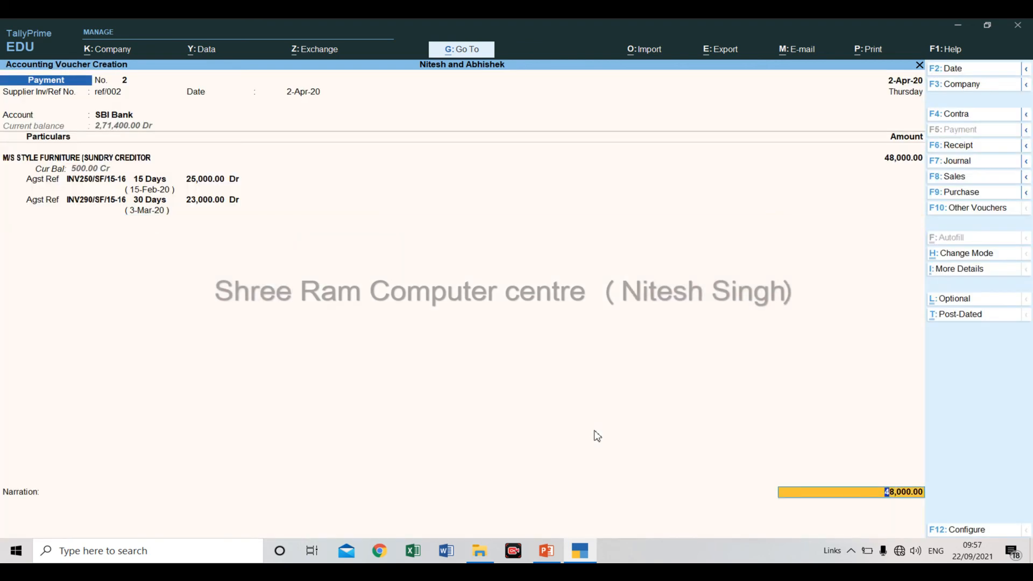
key("Return")
key("Return")
key("Return")
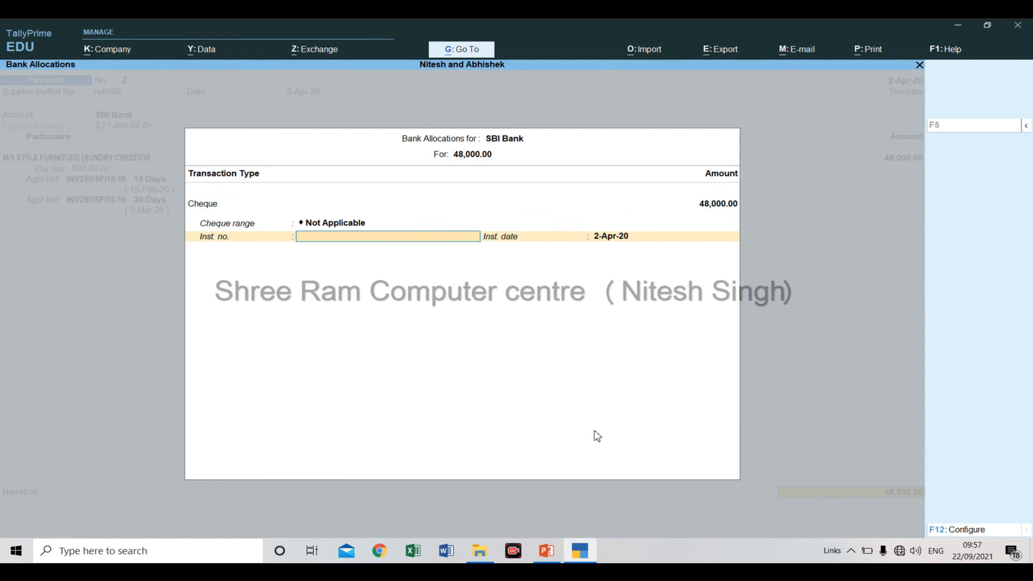
type("555221")
key("Return")
key("Return")
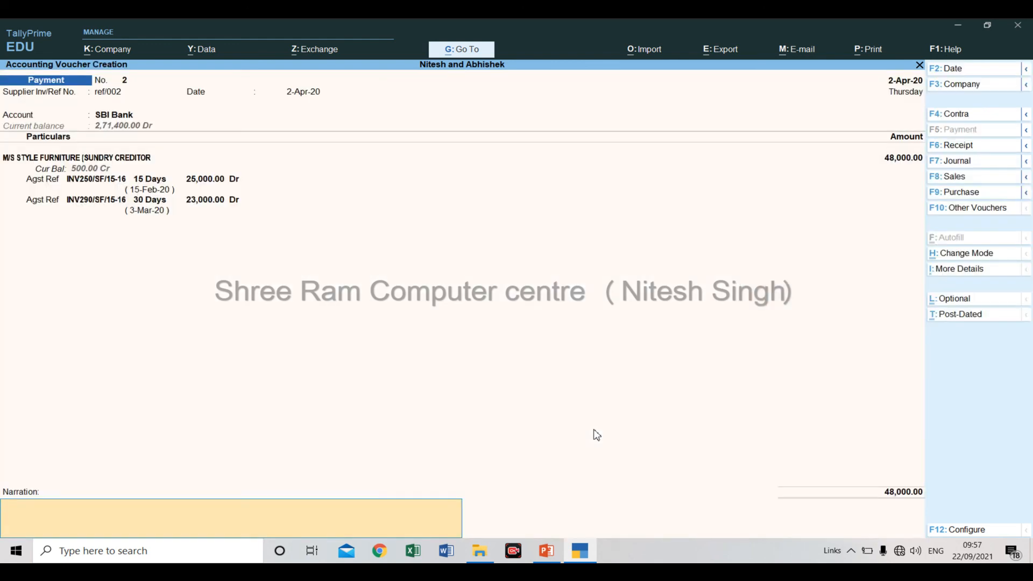
key("Return")
key("Return")
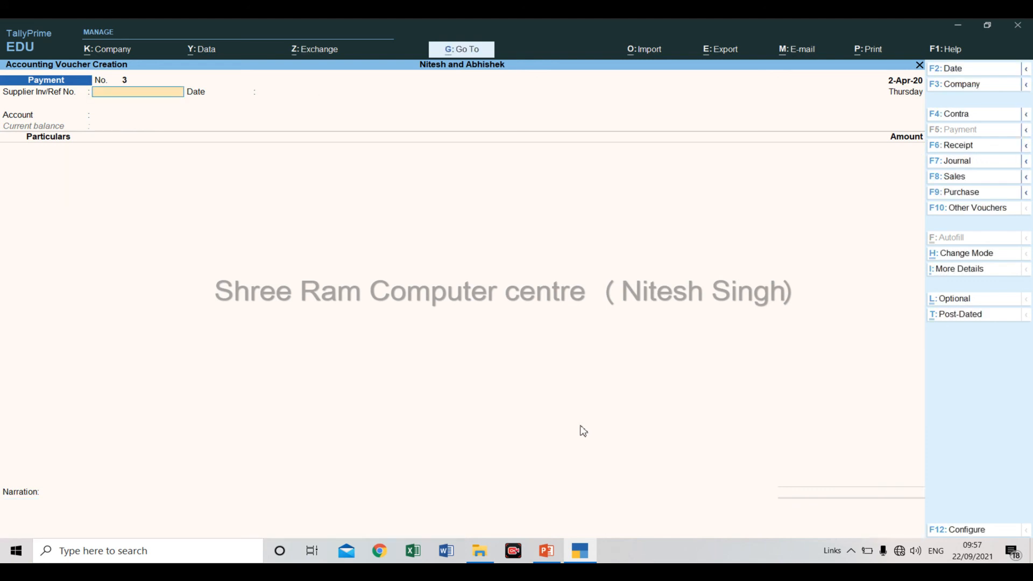
Reread the third transaction on the PowerPoint slide and, in TallyPrime's journal voucher, set the reference to ref/003 dated 2-Apr-20.
key("alt+Tab")
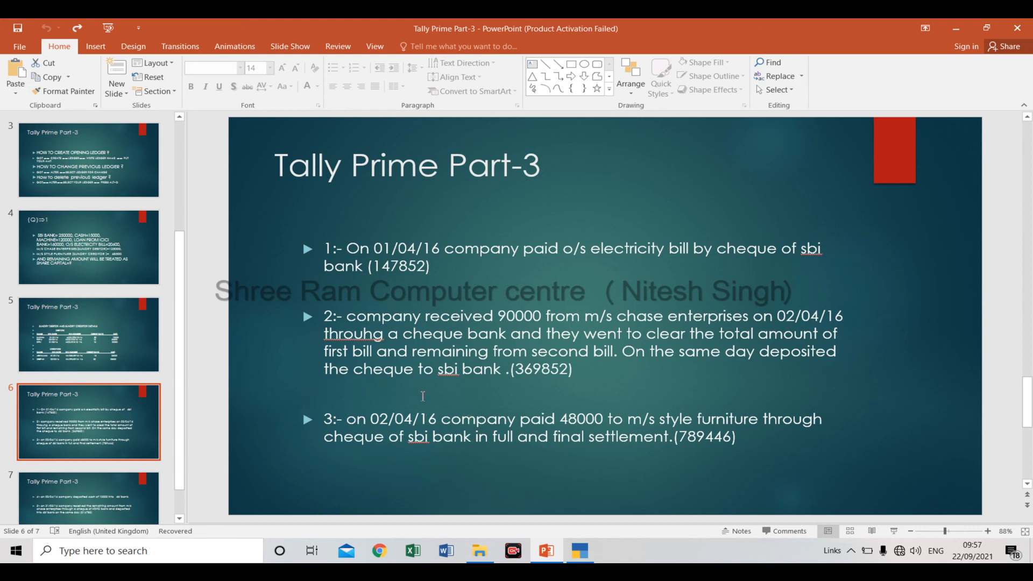
key("alt+Tab")
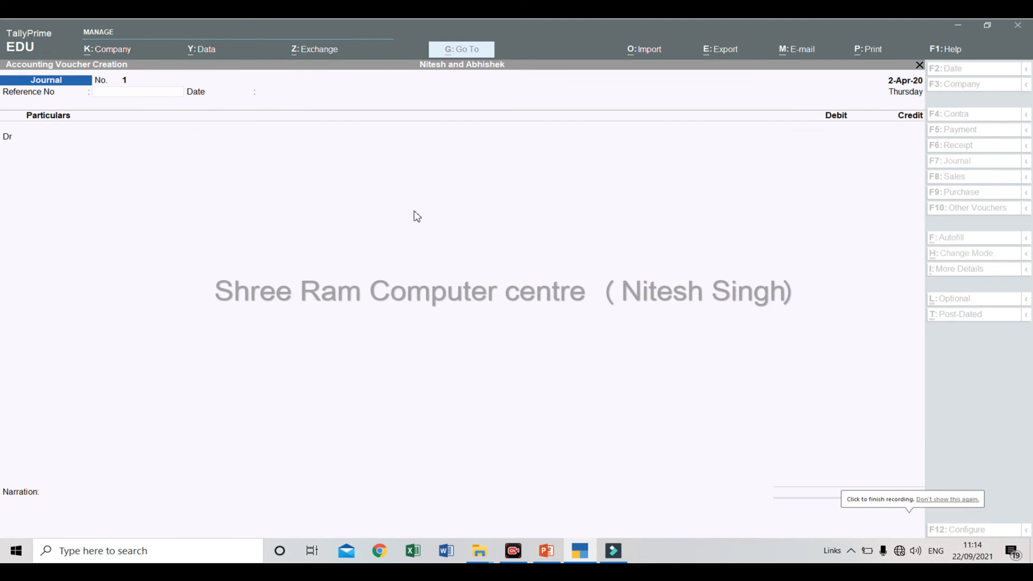
left_click(374, 226)
key("Return")
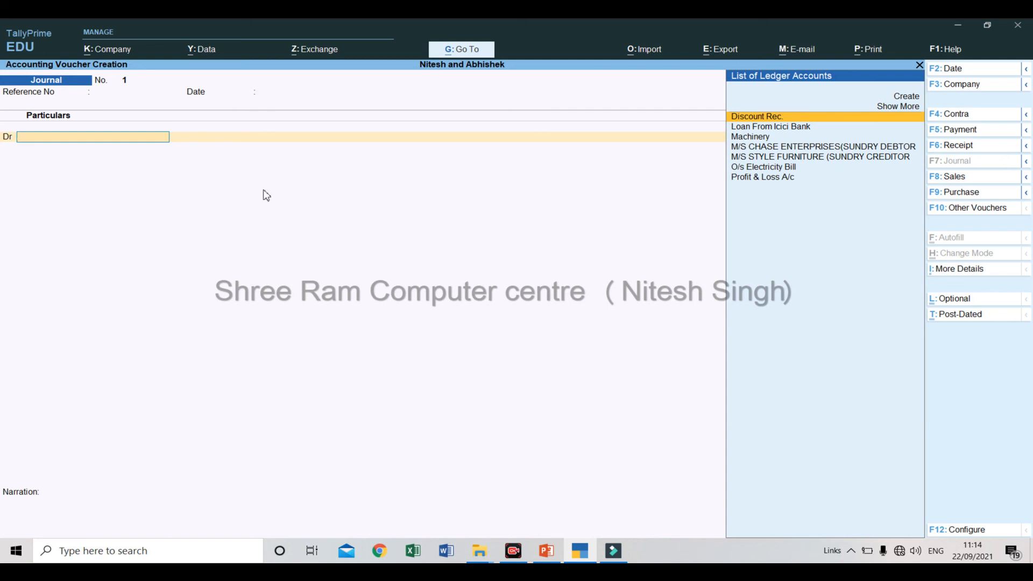
key("BackSpace")
key("BackSpace")
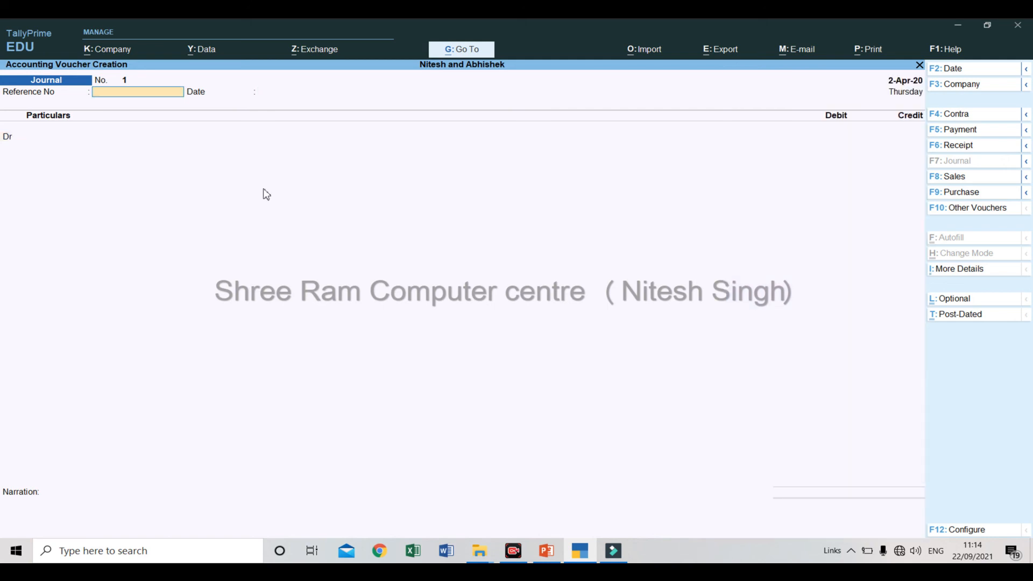
type("ref/003")
key("Return")
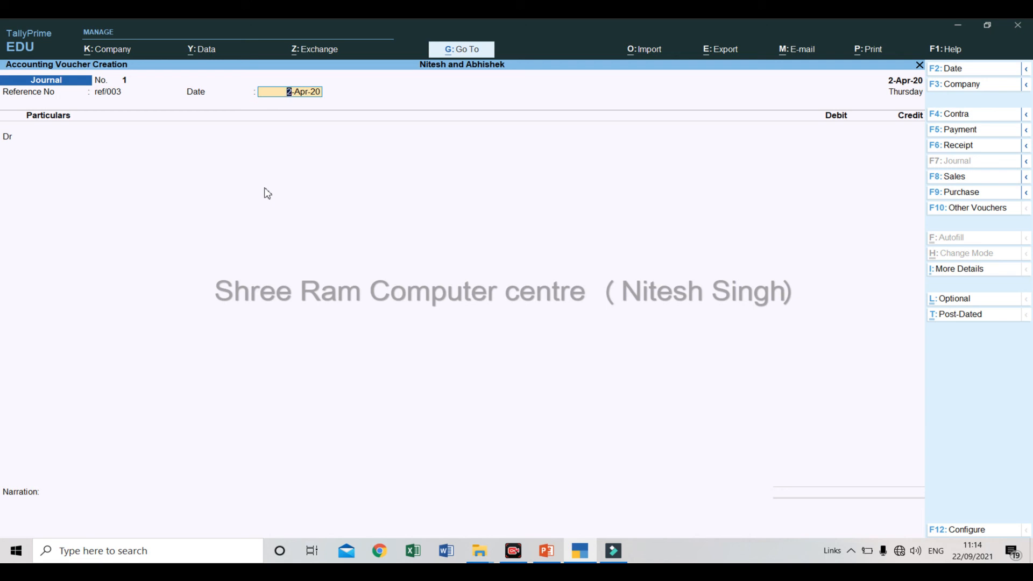
key("Return")
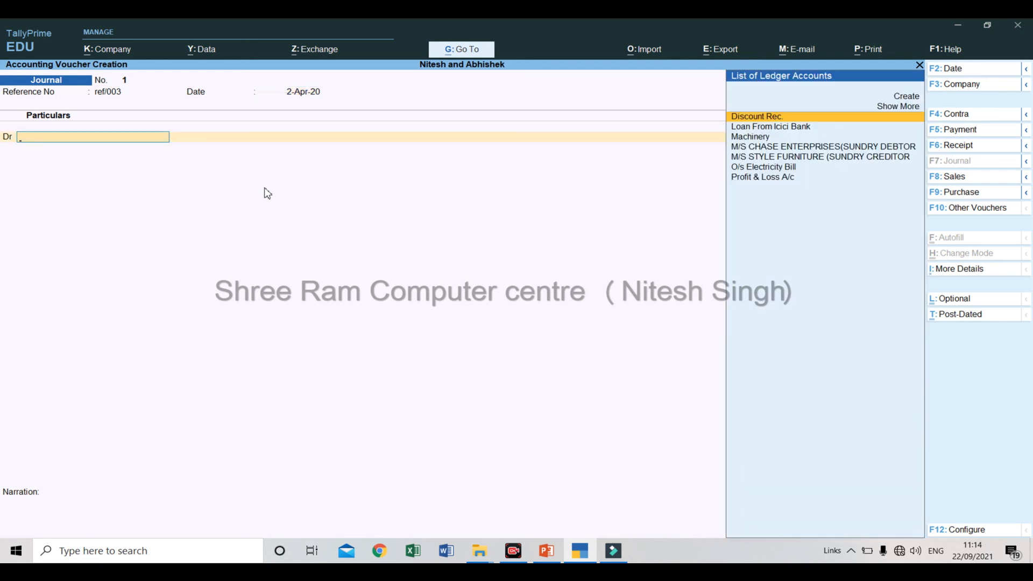
Debit the Discount Rec. ledger with 500 and choose the M/S Style Furniture ledger for the credit entry.
key("Return")
type("500")
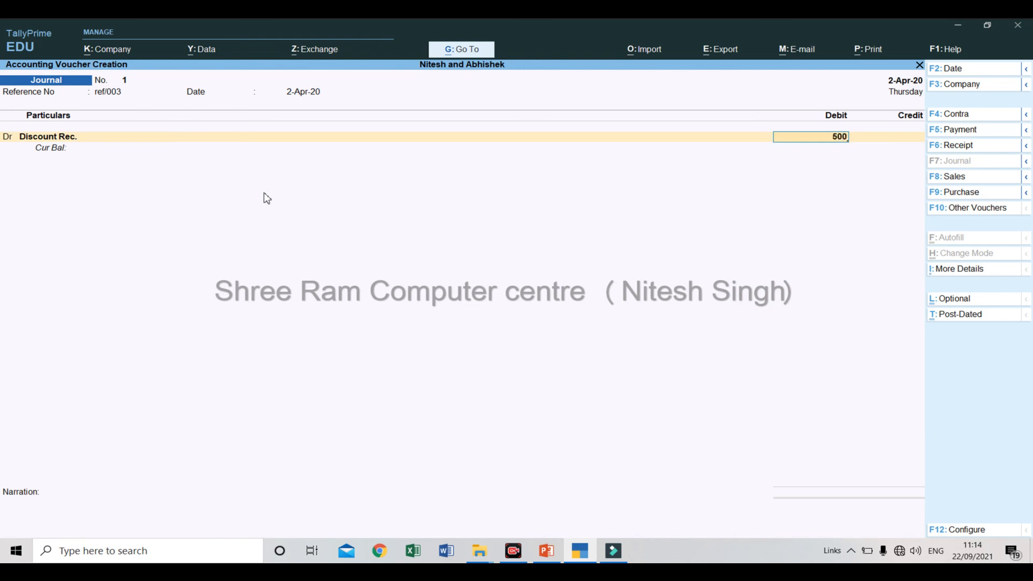
key("Return")
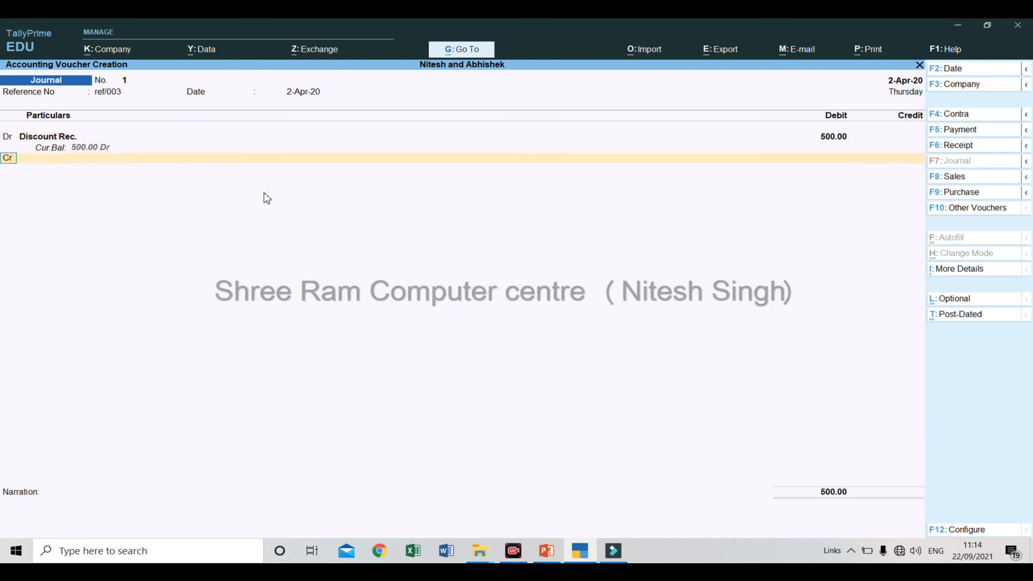
key("Return")
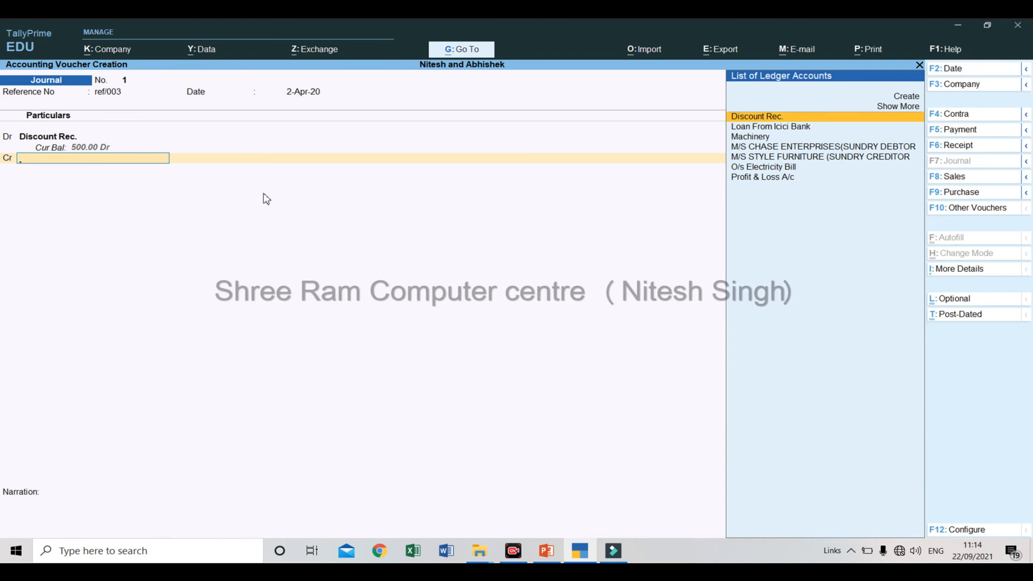
key("Down")
key("Down")
key("Down")
key("Down")
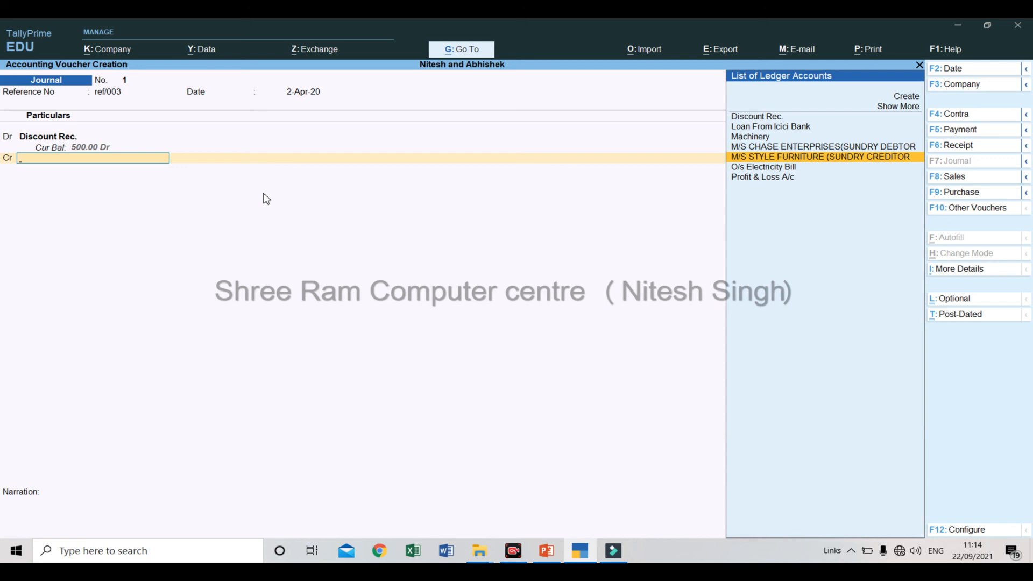
key("Return")
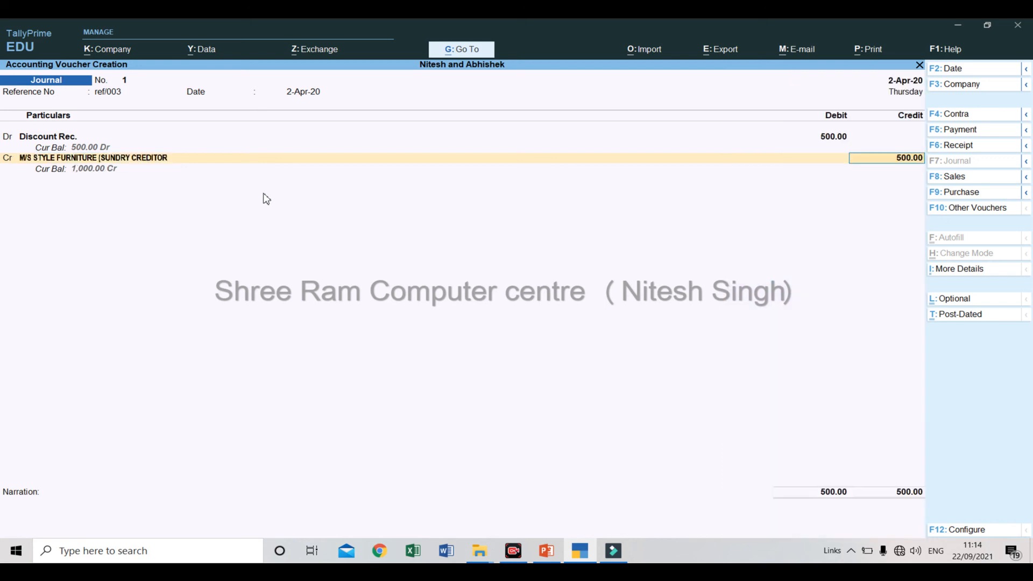
Adjust the 500 credit as Agst Ref against bill INV290/SF/15-16 and save the journal voucher.
key("Return")
key("Return")
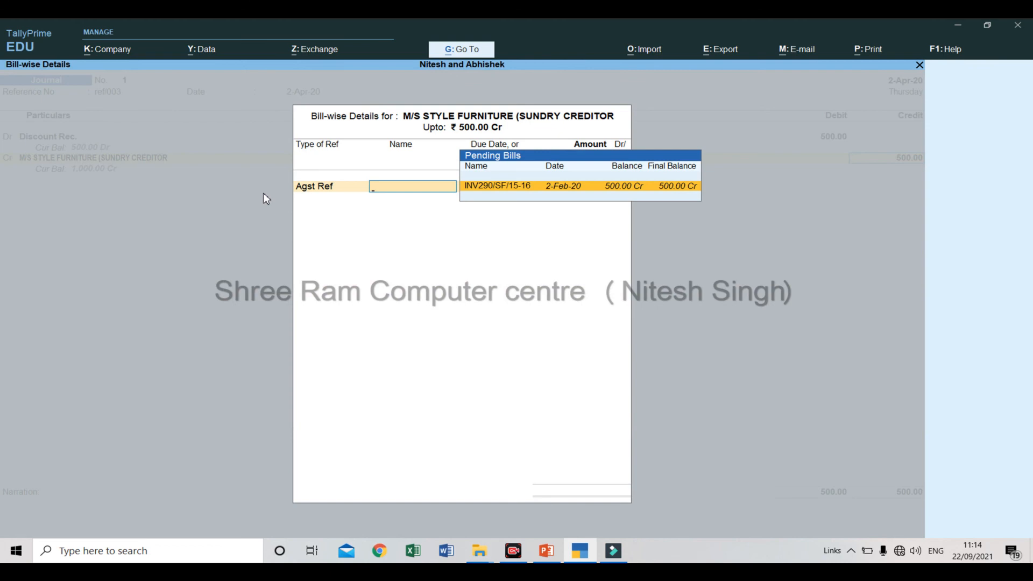
key("Return")
key("Return")
key("Return")
key("Return")
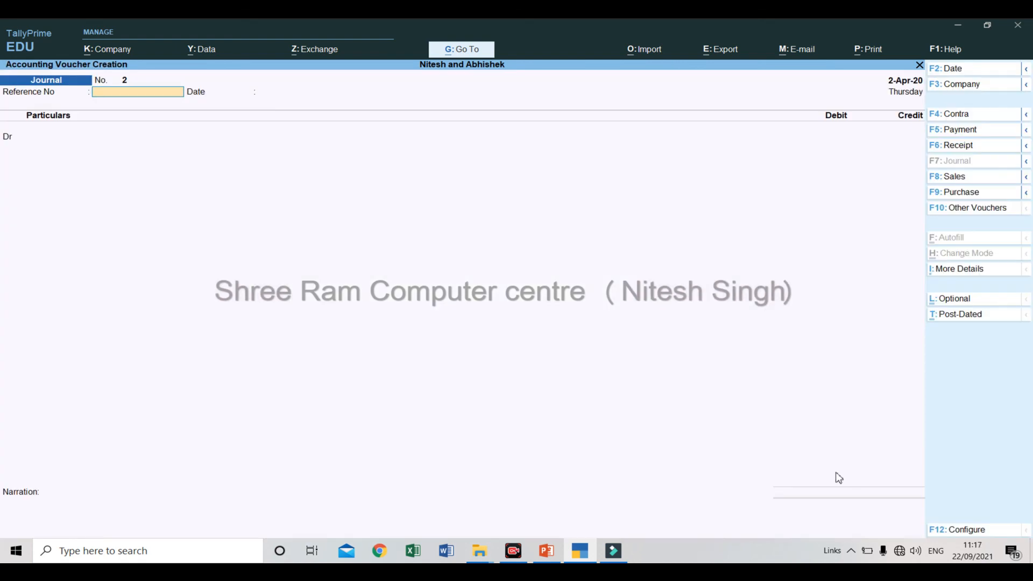
Read the fourth transaction on the PowerPoint slide and start a contra voucher back in TallyPrime.
key("alt+Tab")
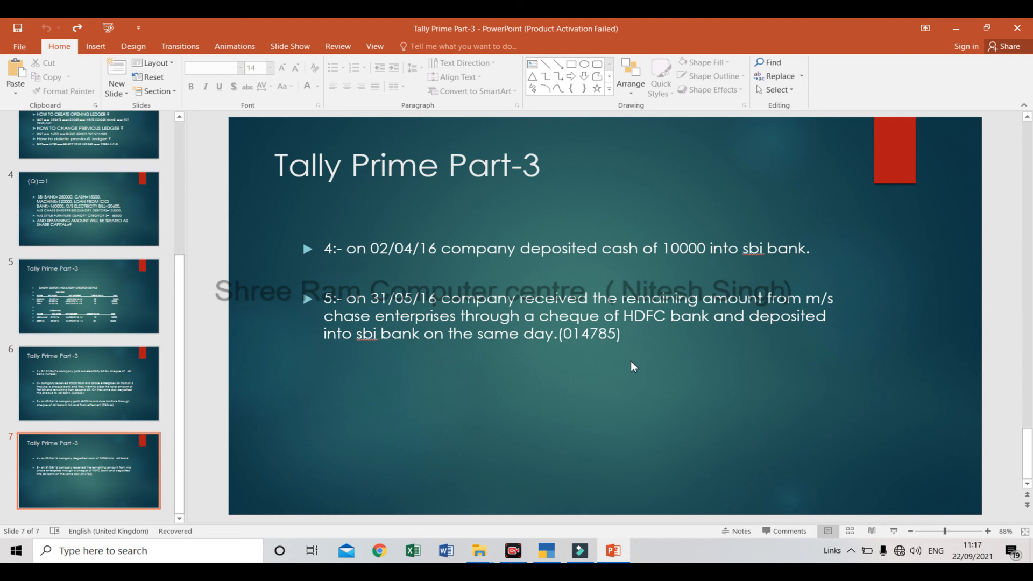
key("alt+Tab")
key("alt+Tab")
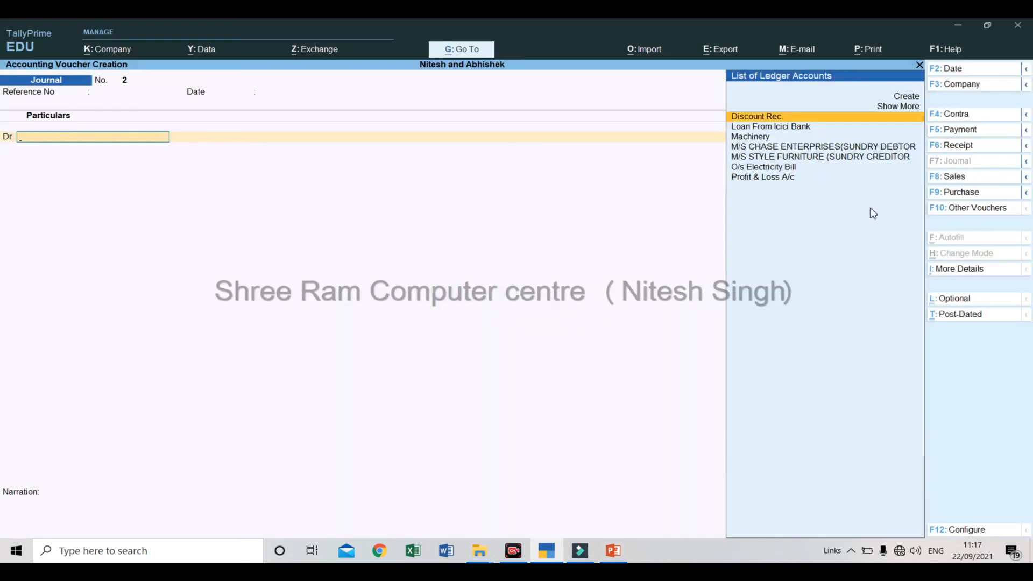
left_click(946, 119)
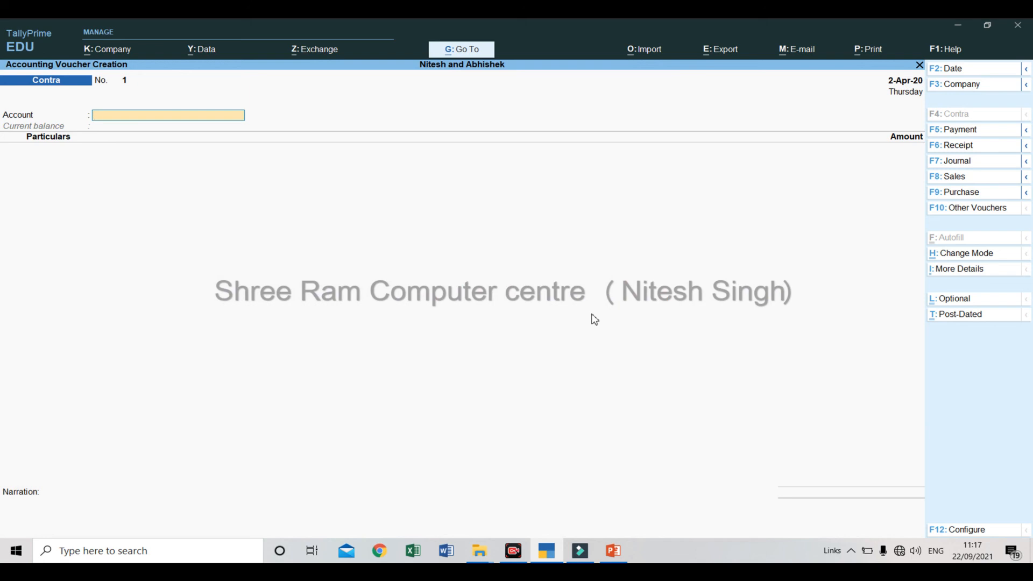
Choose SBI Bank as the contra account and add Cash under Particulars with an amount of 10,000.
key("space")
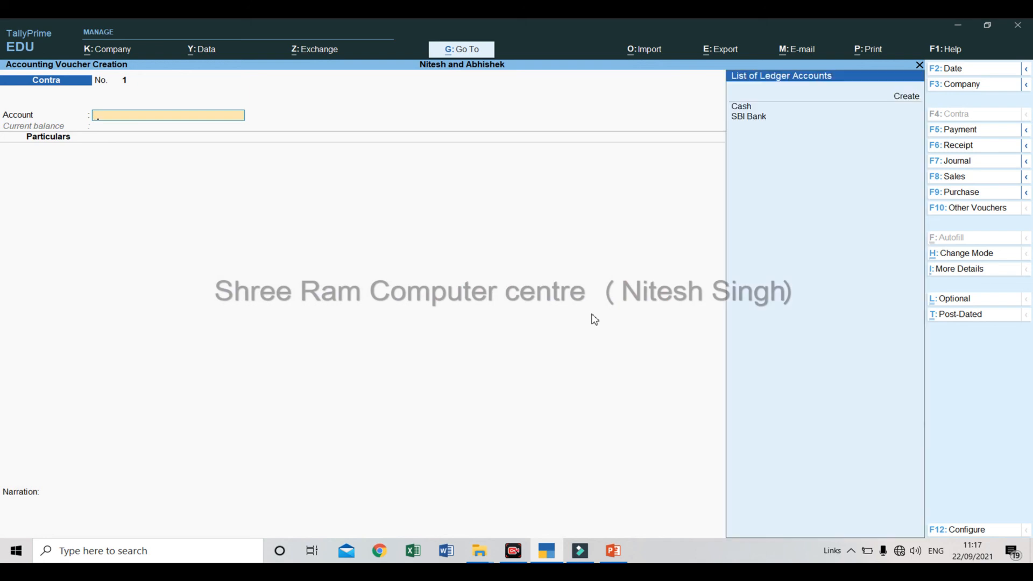
key("Down")
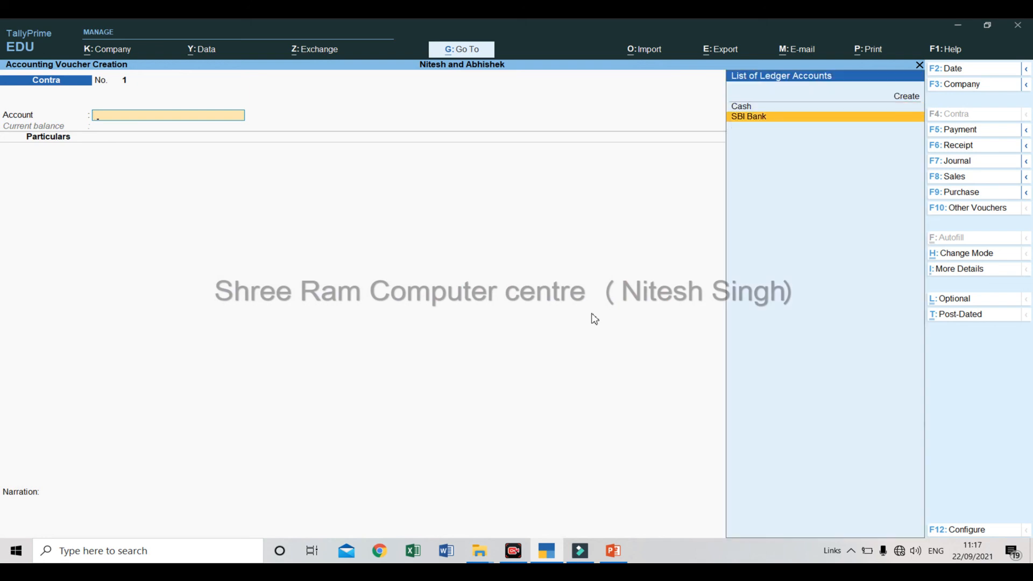
key("Return")
key("space")
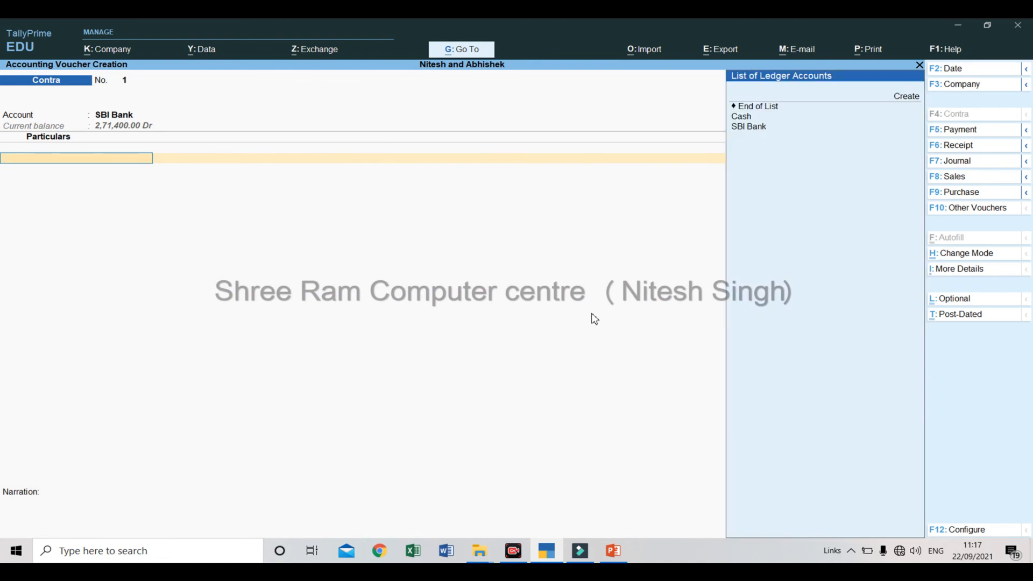
key("Down")
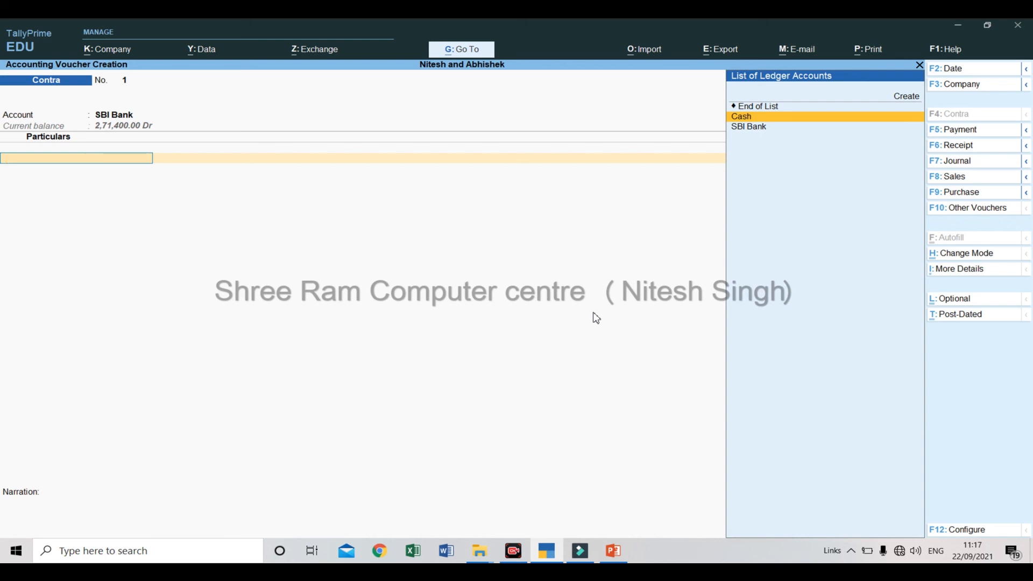
key("Return")
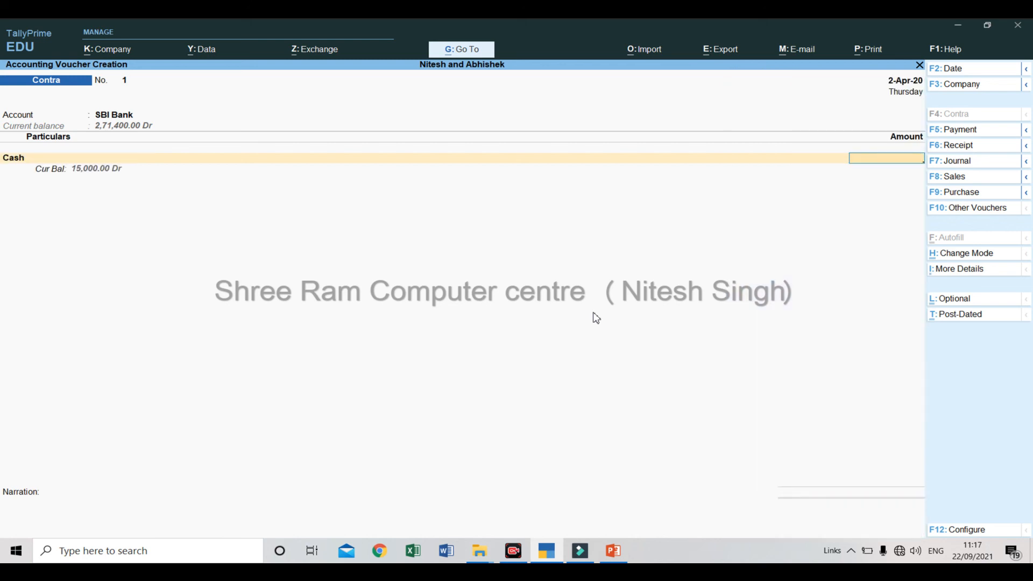
type("10,000")
key("Return")
Enter the cash deposit's denominations as 10 notes of 1000 and save the contra voucher without a narration.
key("Return")
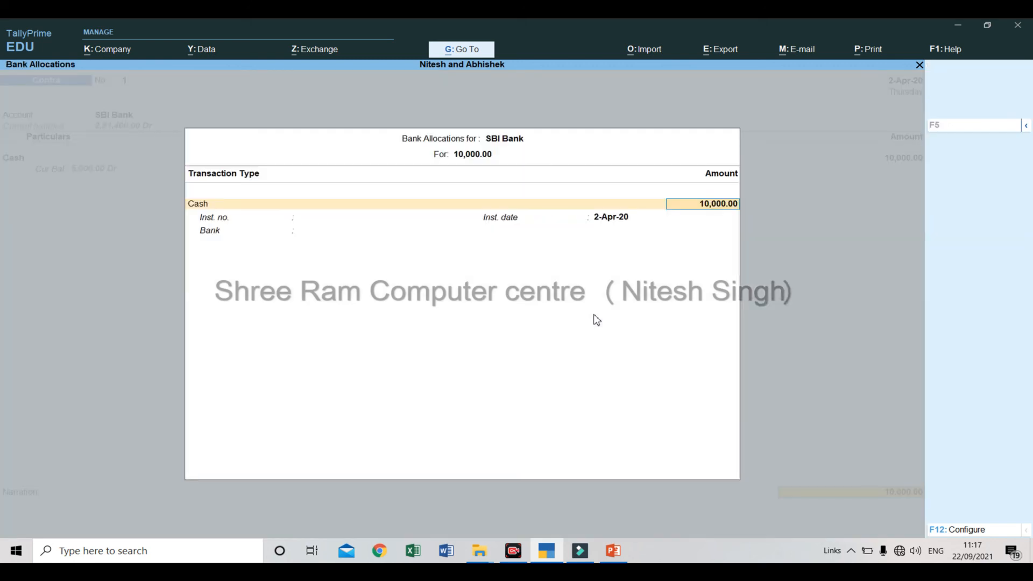
key("Return")
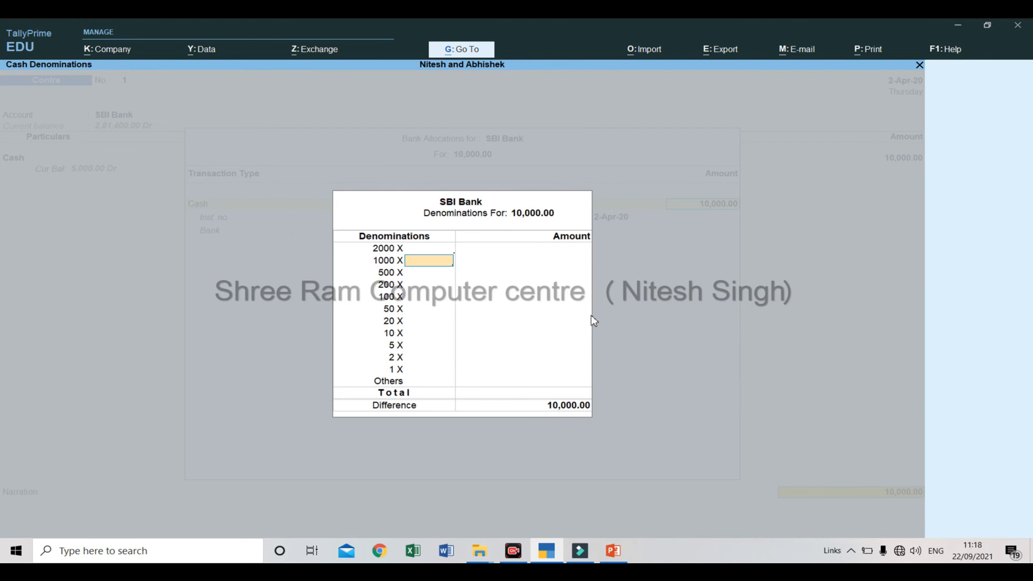
type("10")
key("Return")
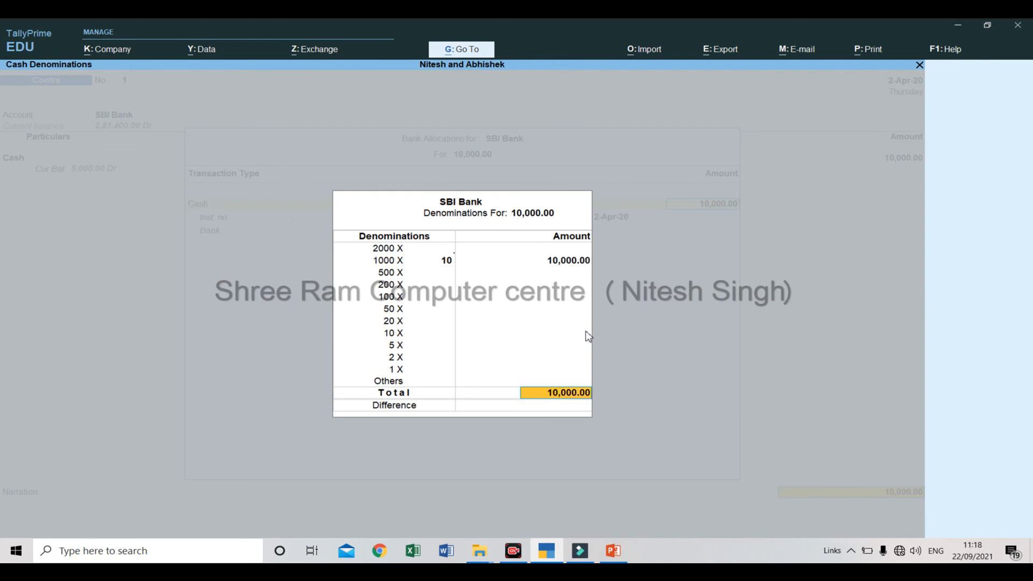
key("Return")
key("Return")
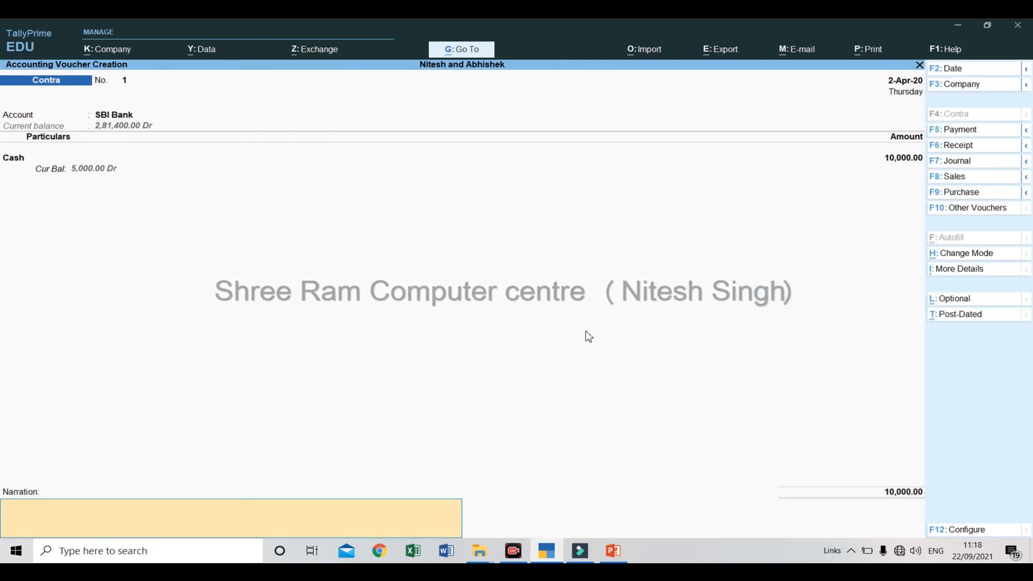
key("Return")
key("Return")
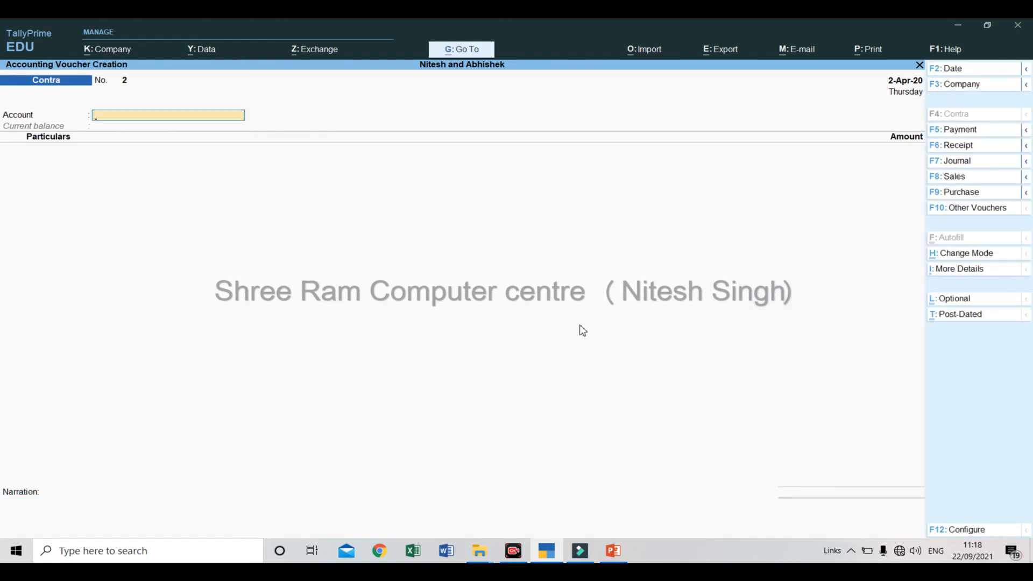
Switch the new contra voucher to Double Entry mode and credit Cash with 10,000.
left_click(946, 255)
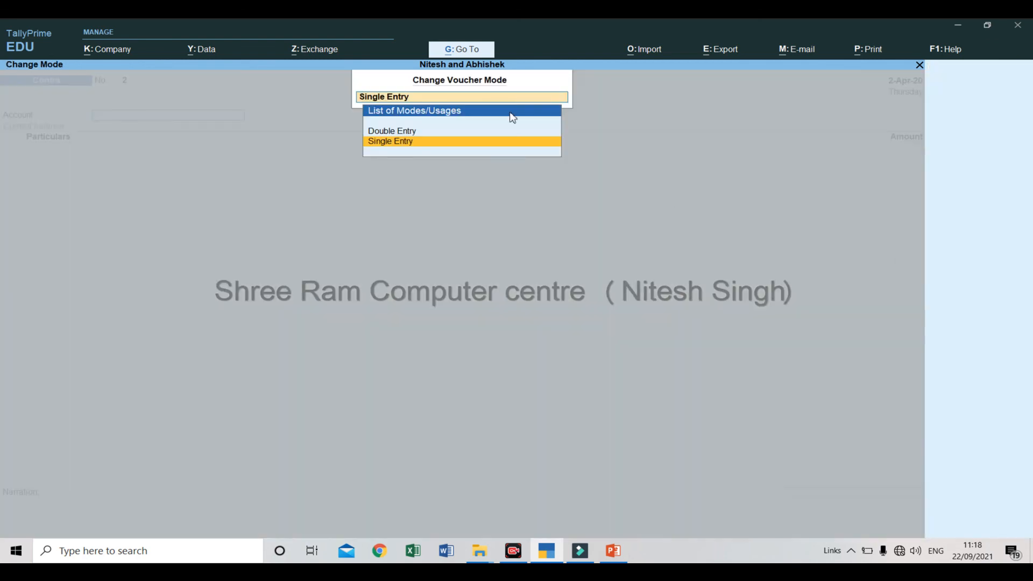
left_click(508, 132)
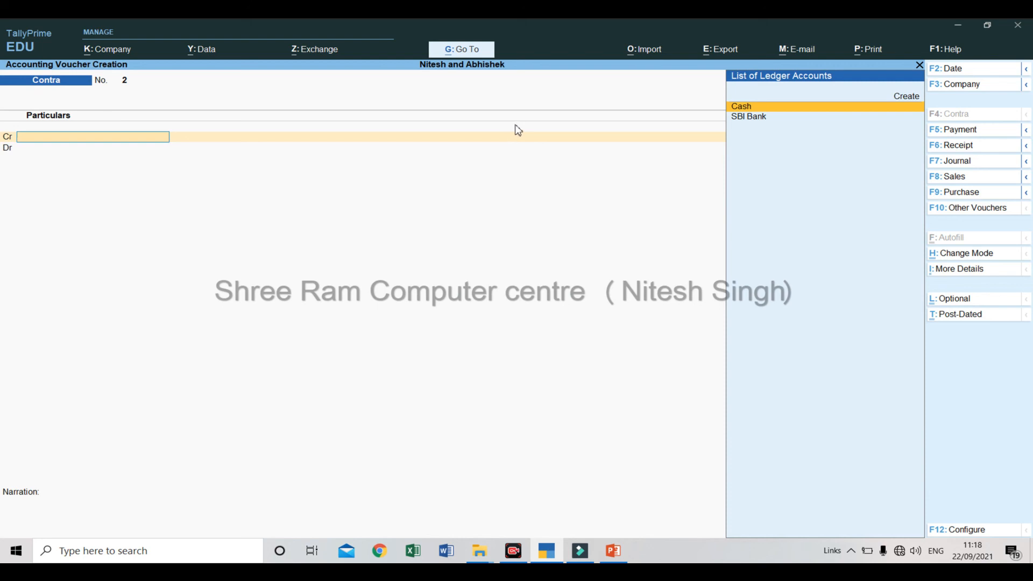
key("Return")
type("10,000")
key("Return")
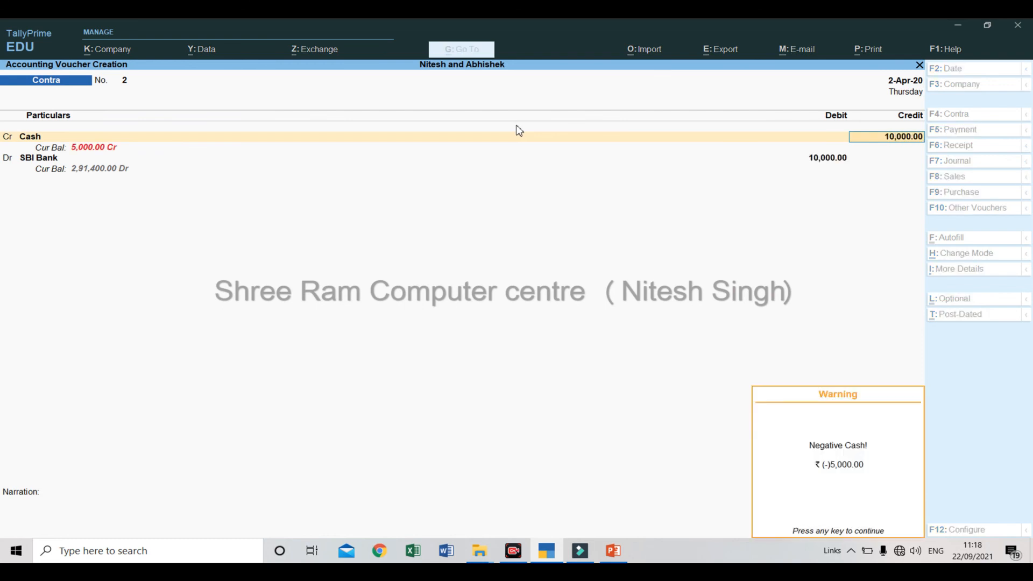
key("Return")
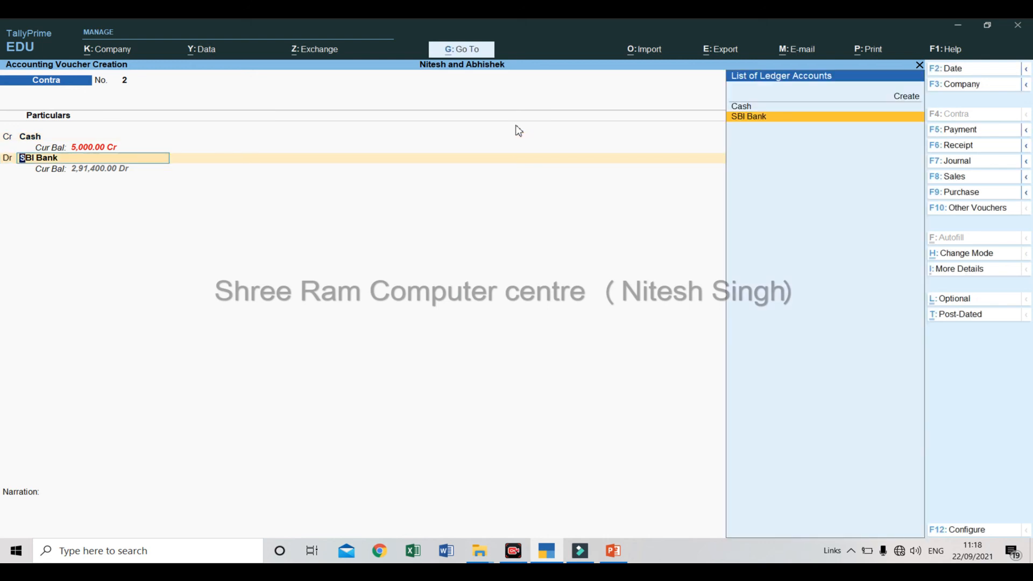
Debit SBI Bank with 10,000, enter a cash denomination count of 5, and save the double-entry contra voucher.
key("Return")
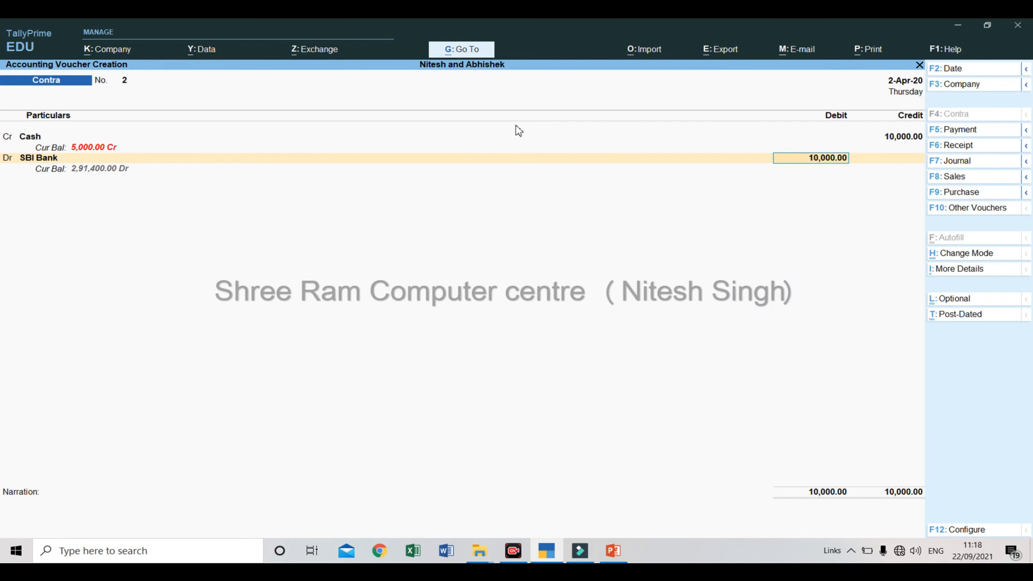
key("Return")
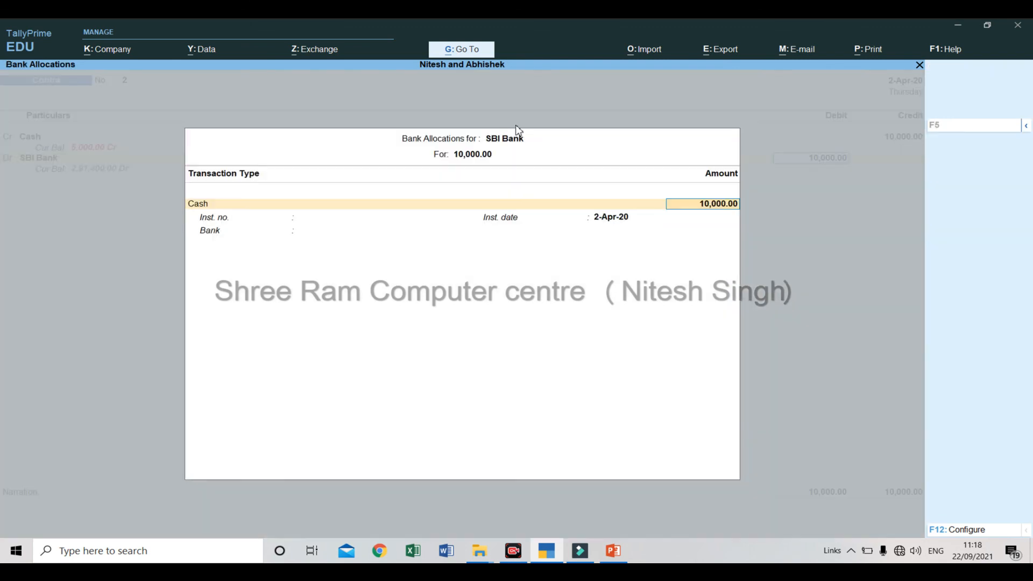
key("Return")
type("5")
key("Return")
key("Return")
key("Return")
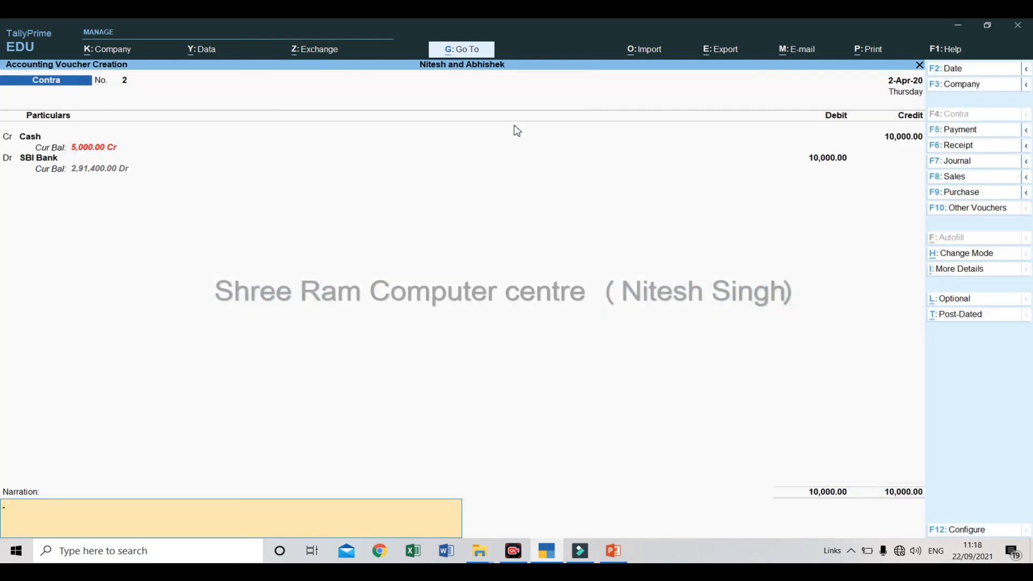
key("Return")
key("Return")
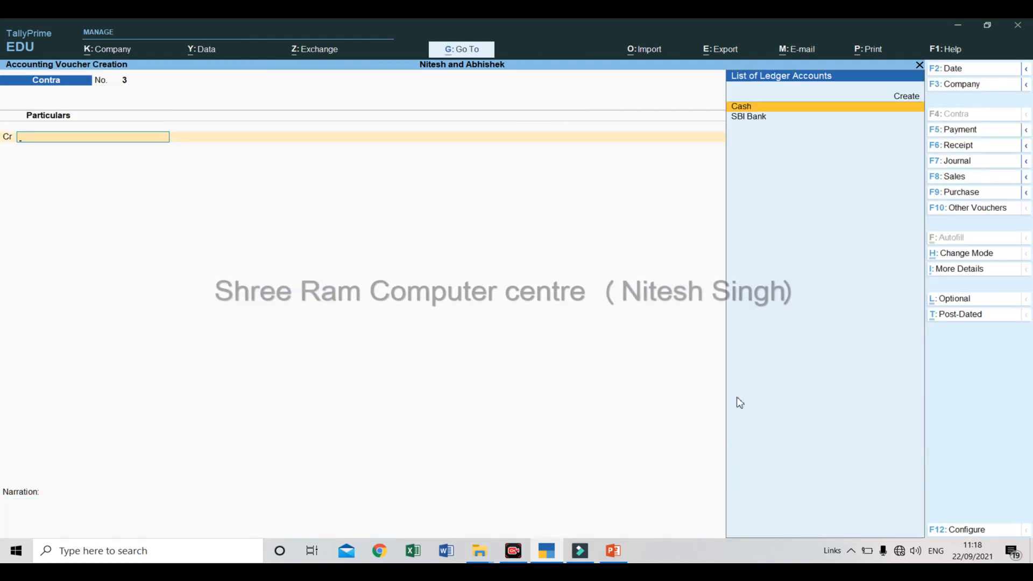